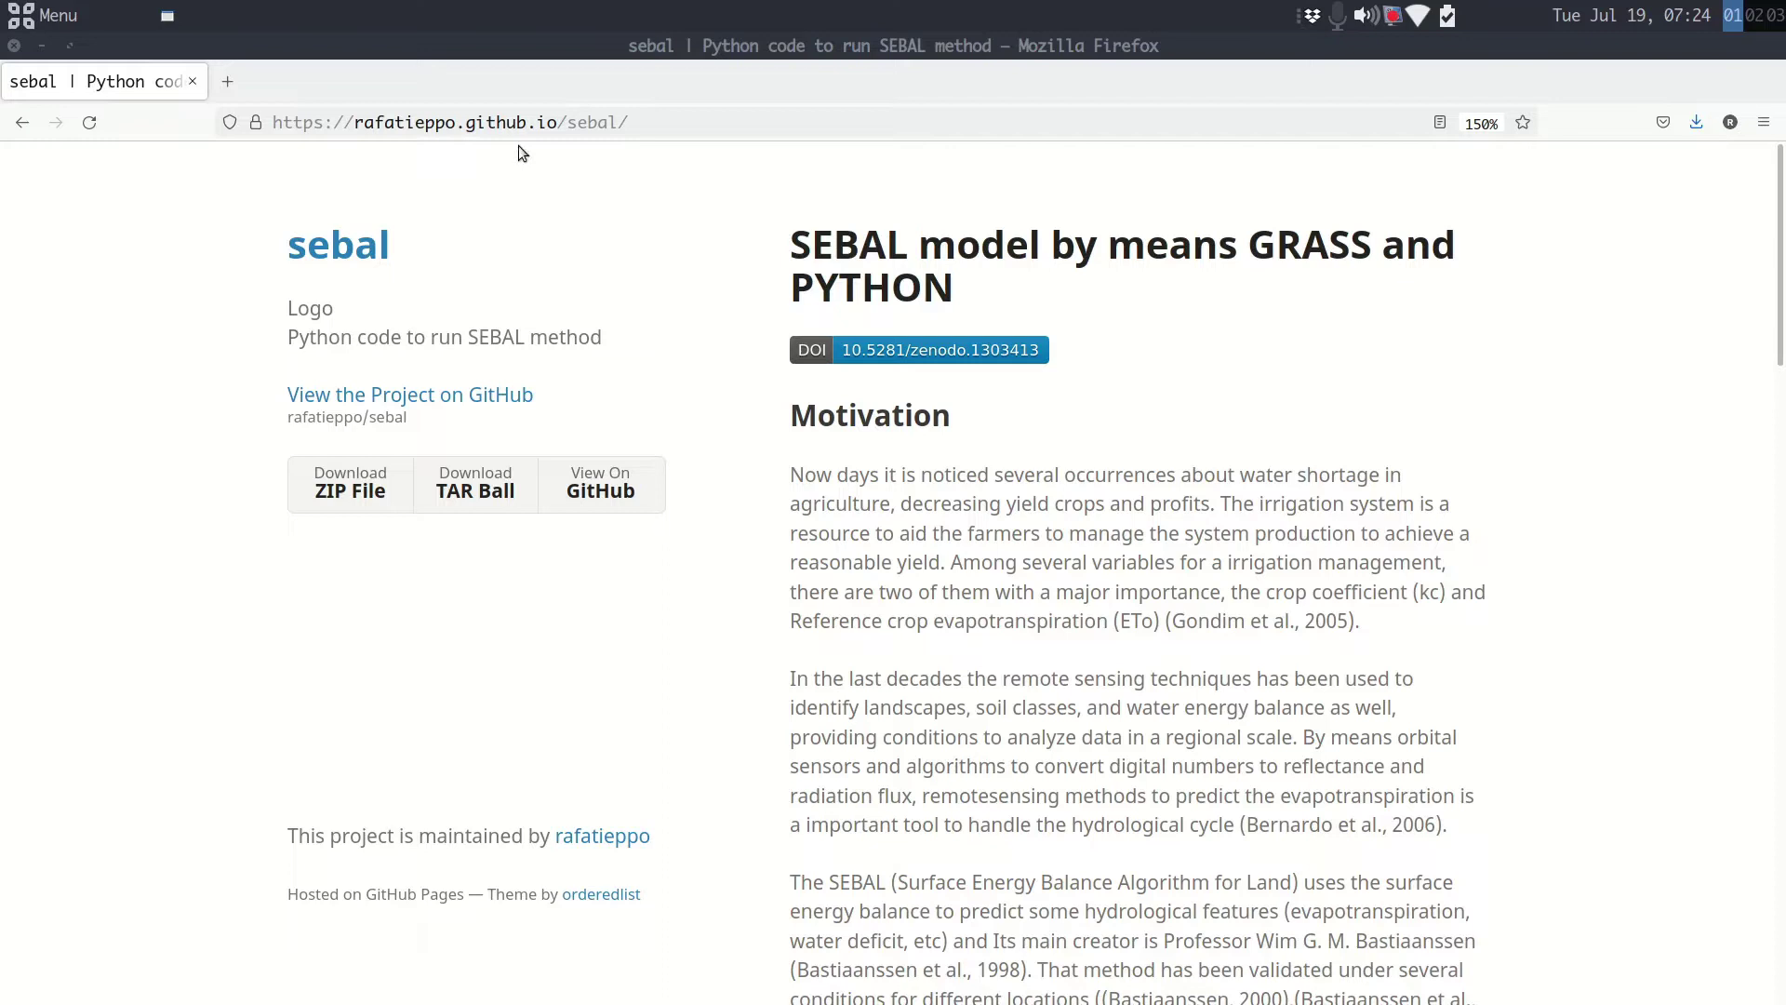
pyautogui.click(726, 129)
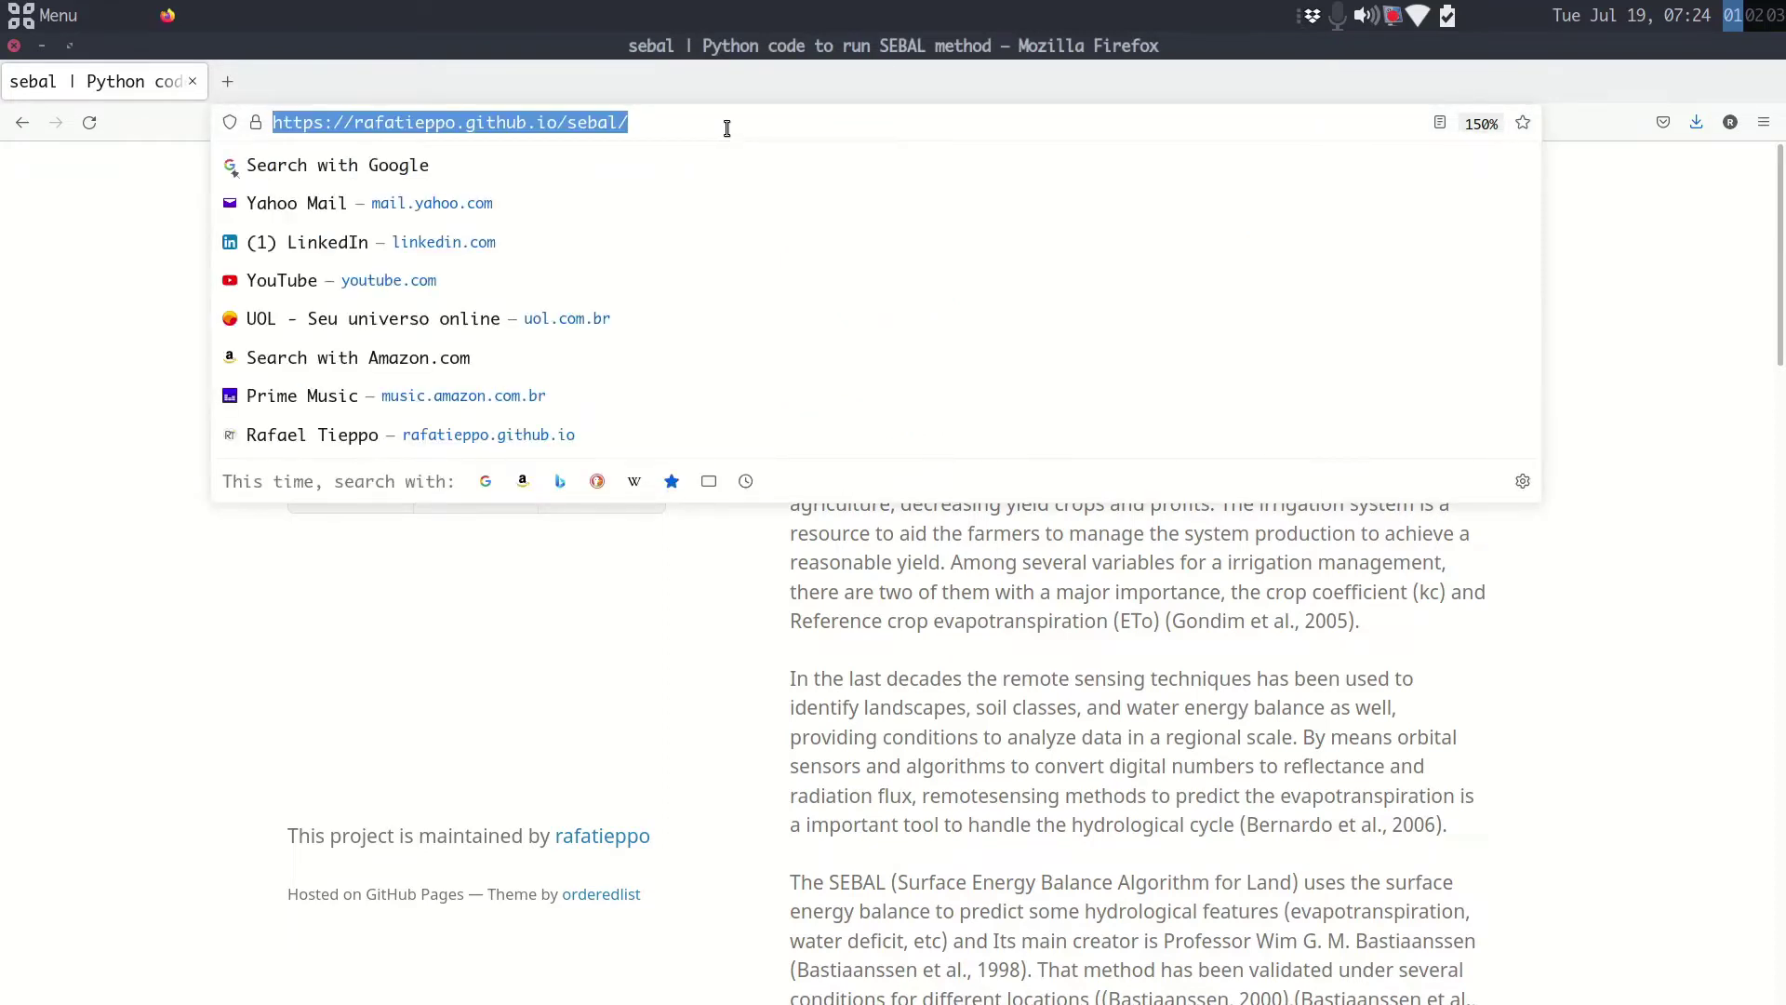
pyautogui.click(663, 122)
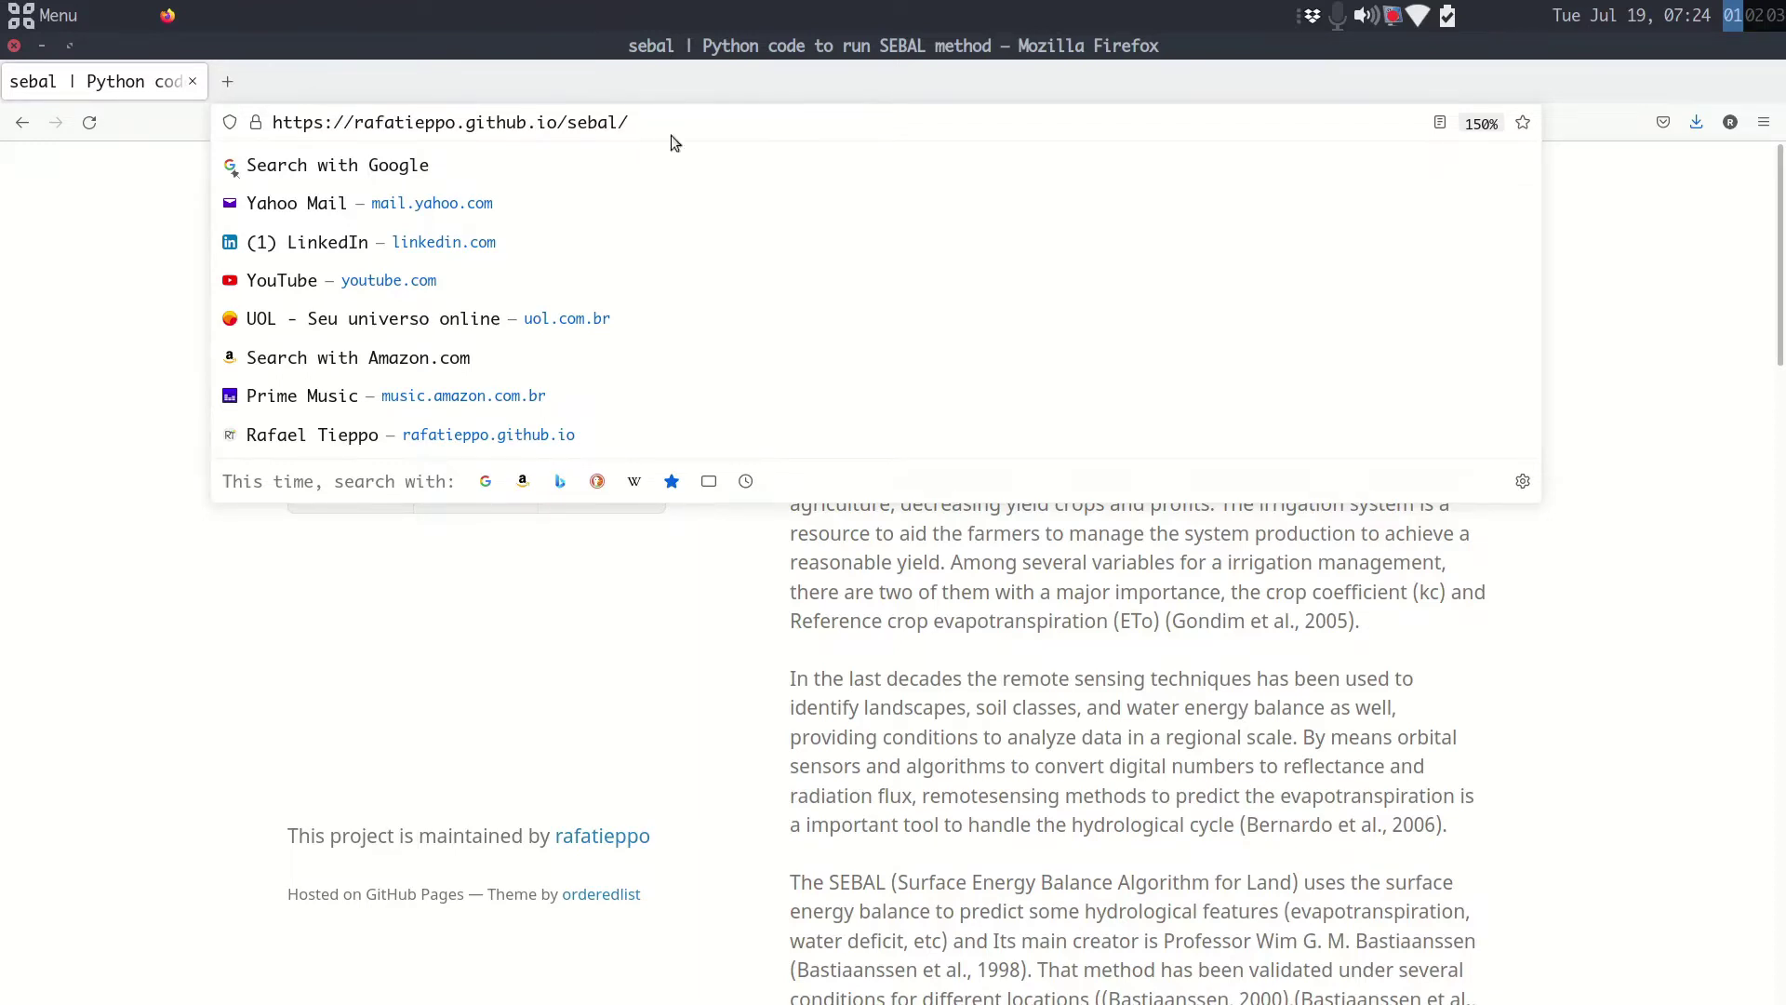
pyautogui.click(640, 684)
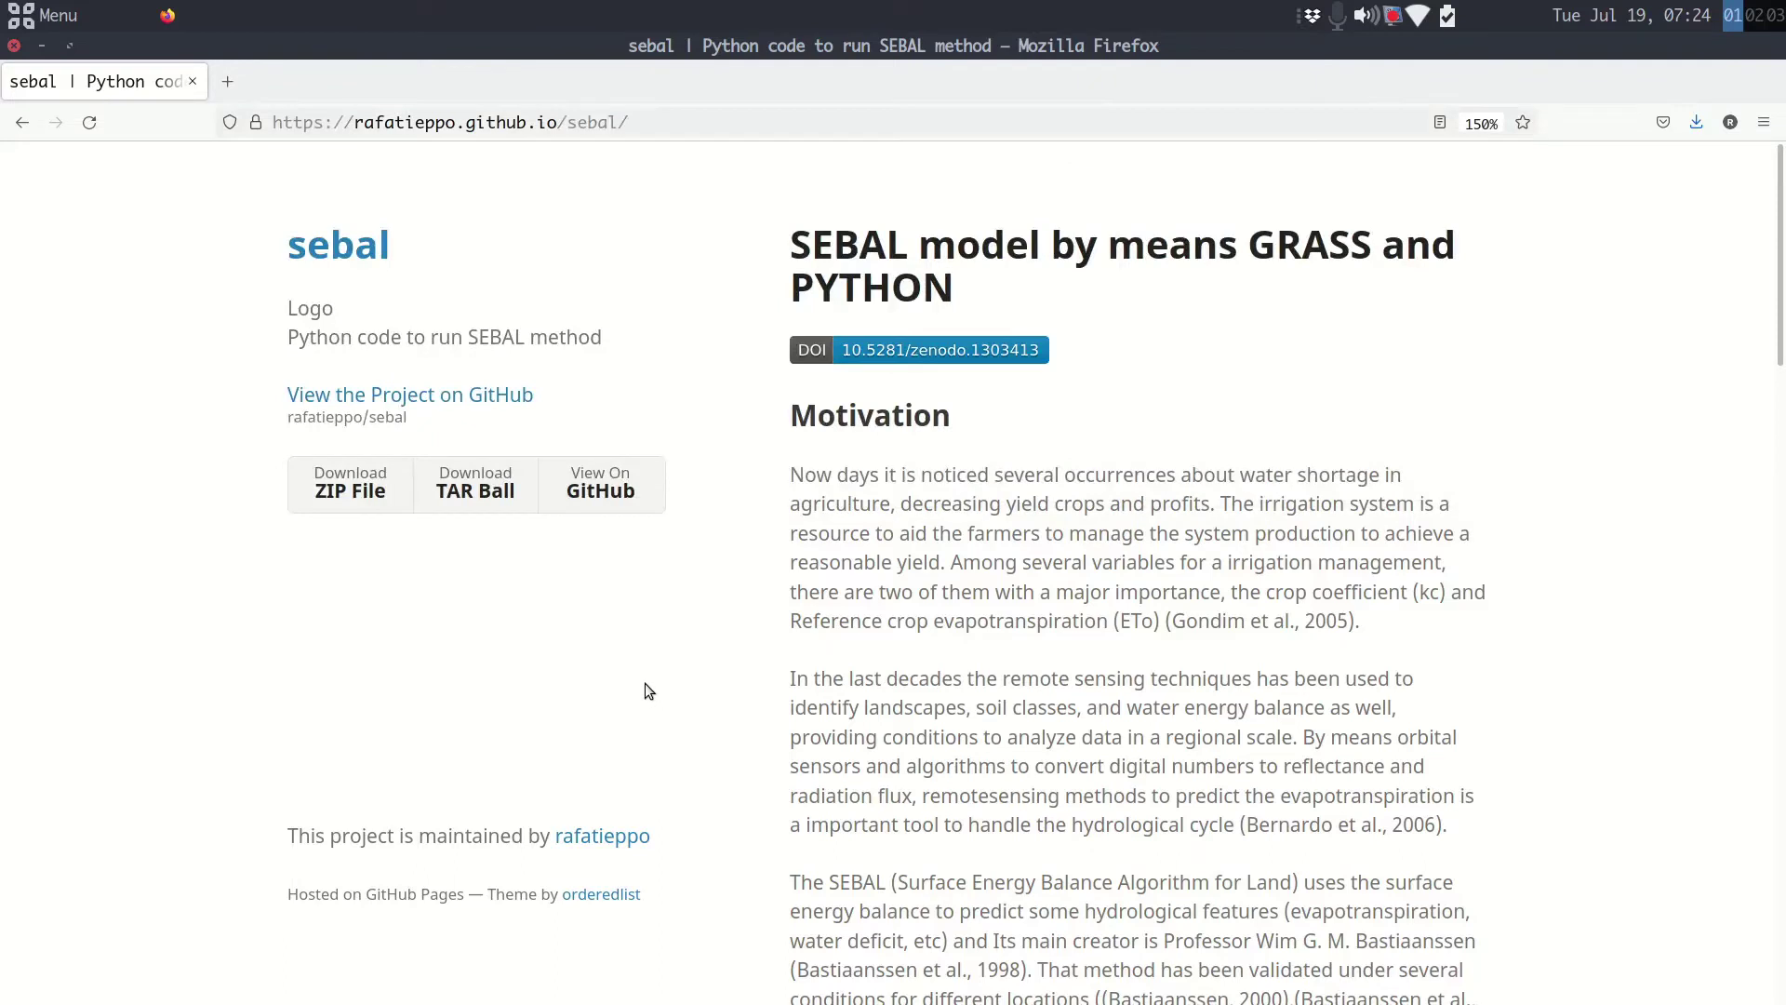
pyautogui.click(358, 499)
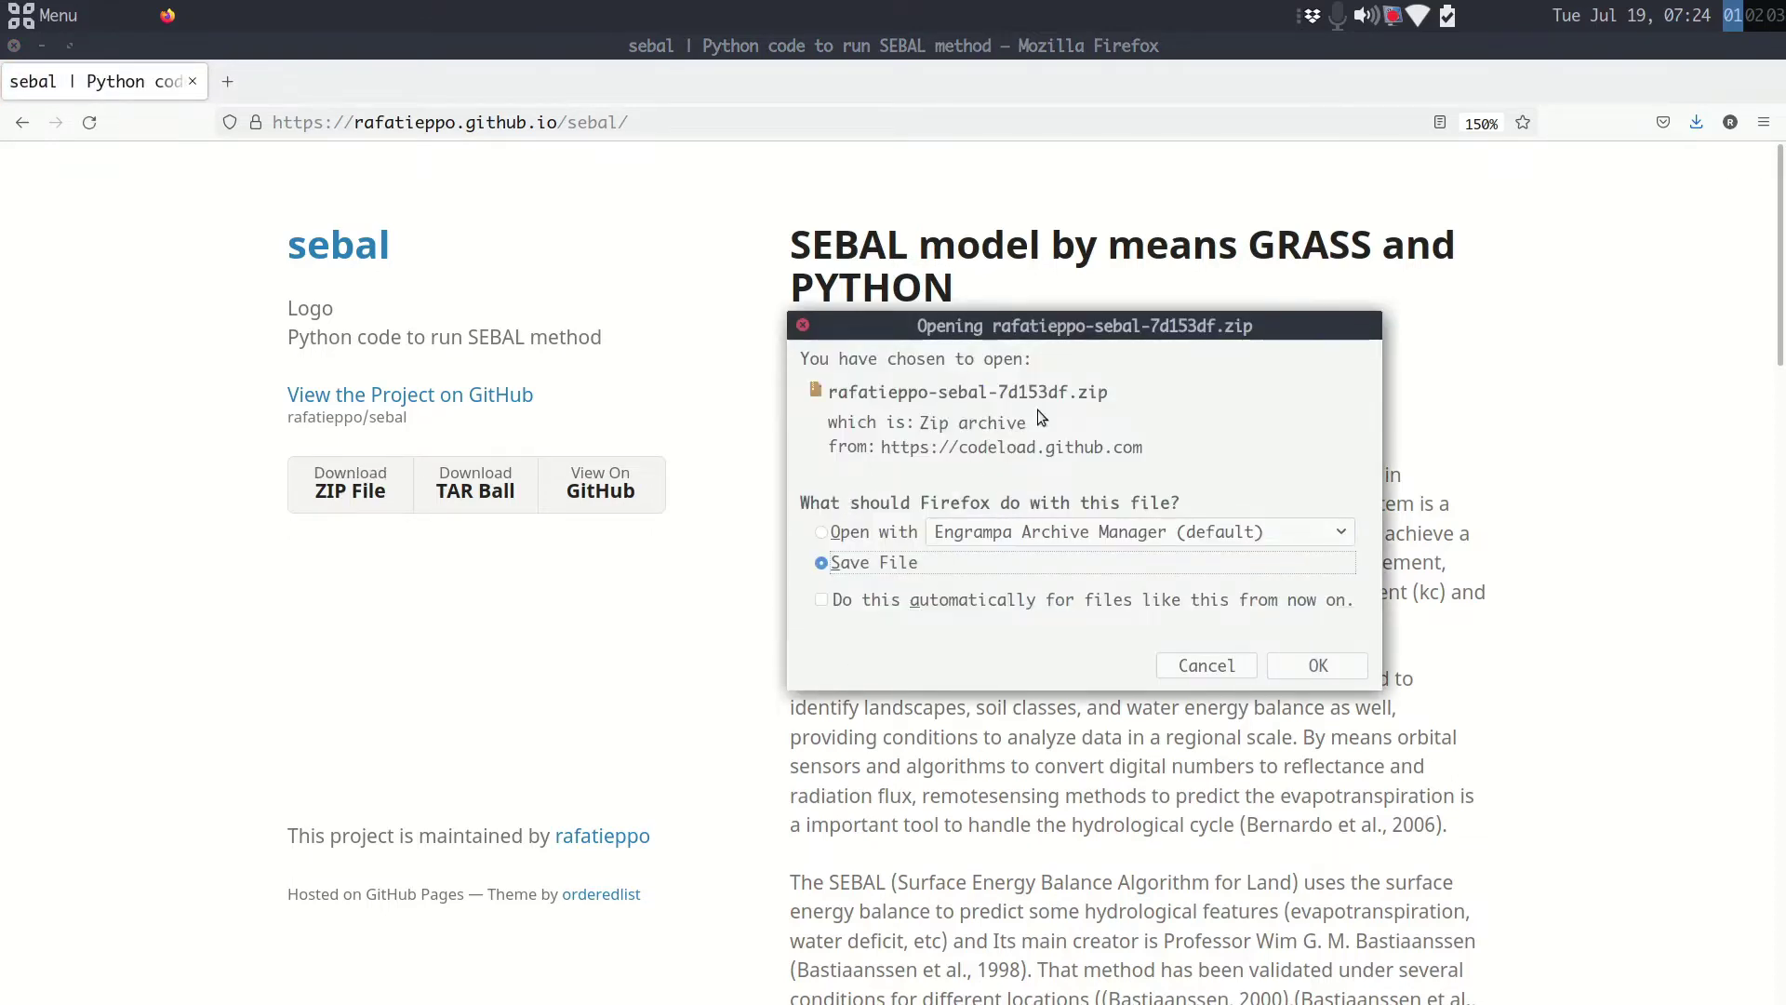
pyautogui.click(1318, 666)
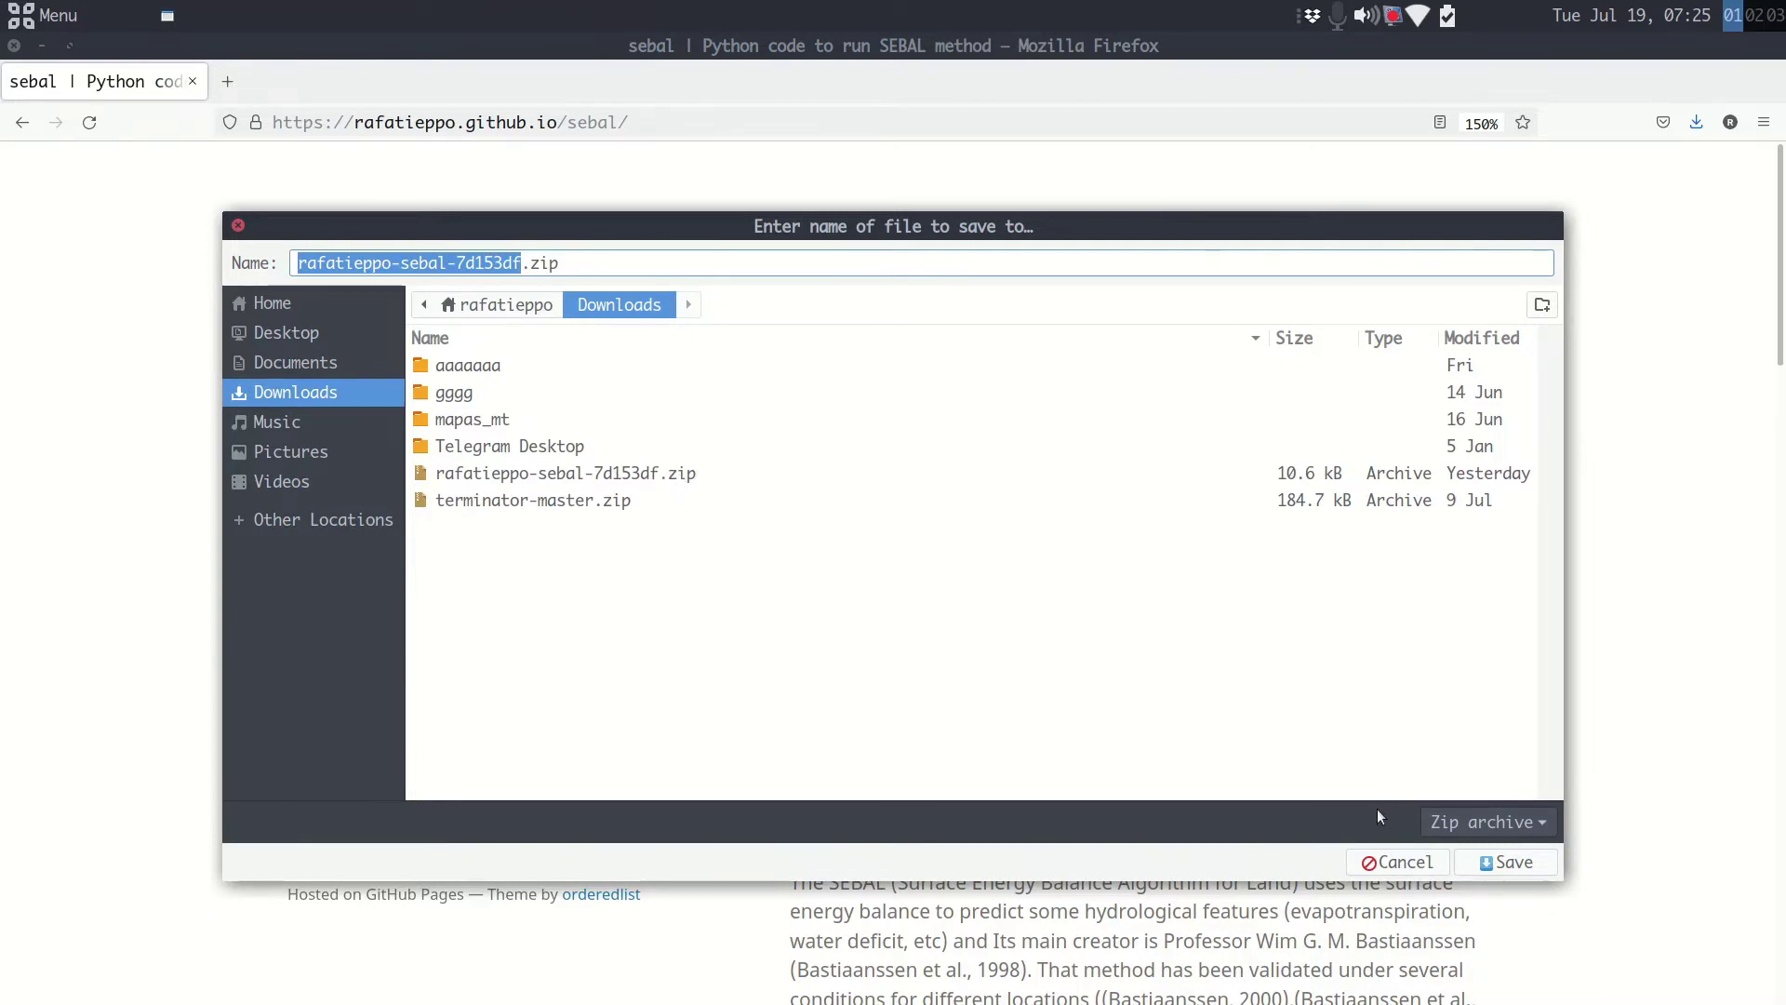
pyautogui.click(1400, 864)
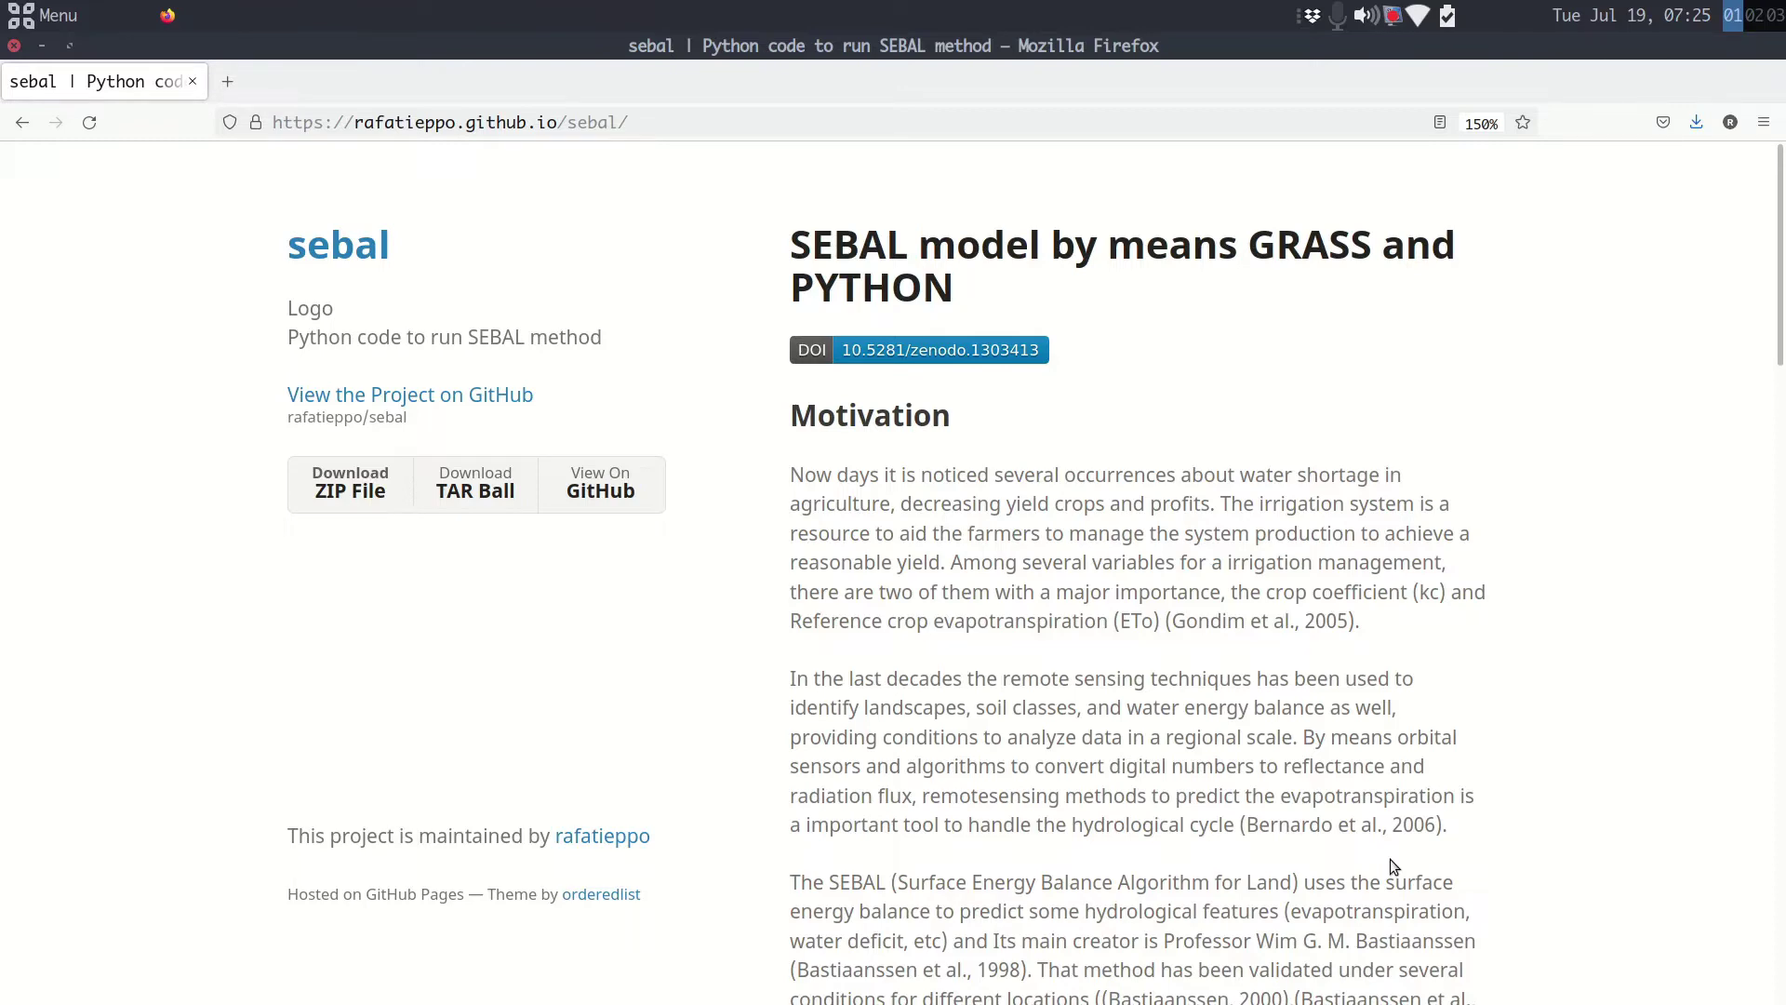
# Open the sebal zip from Downloads in Engrampa, enter its folder, and move the window right.
pyautogui.hotkey('alt', 'Tab')
pyautogui.hotkey('alt', 'Tab')
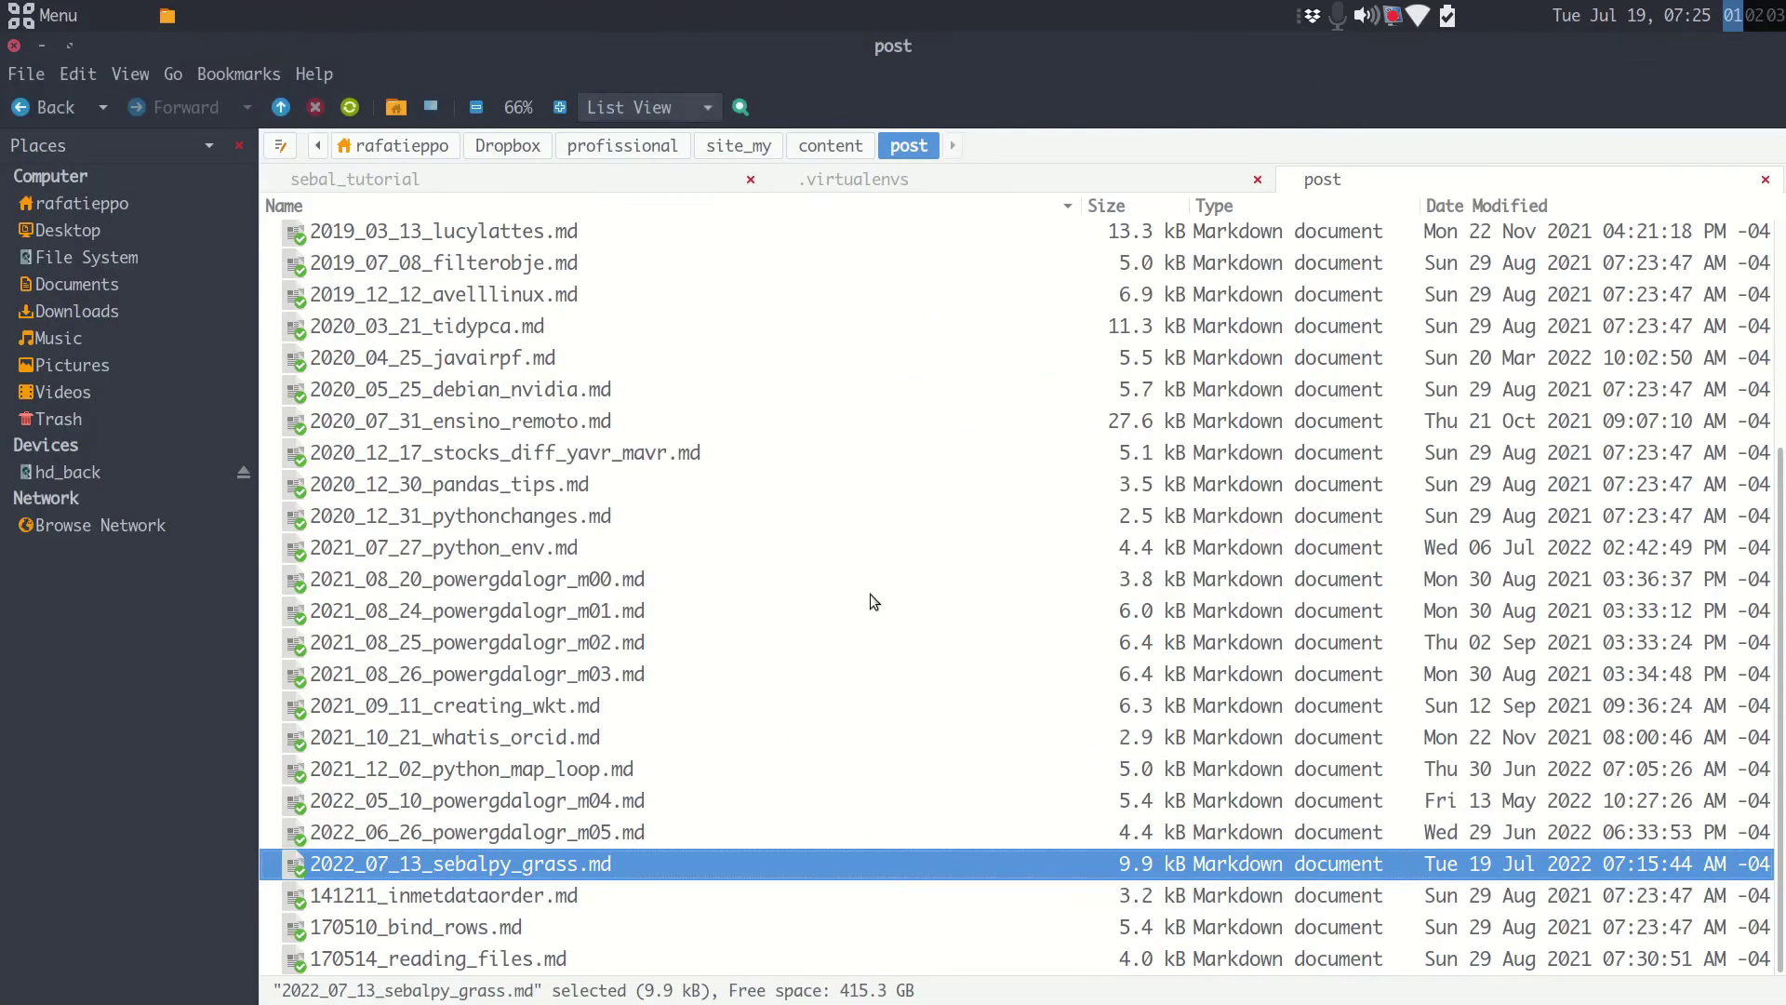
pyautogui.click(76, 313)
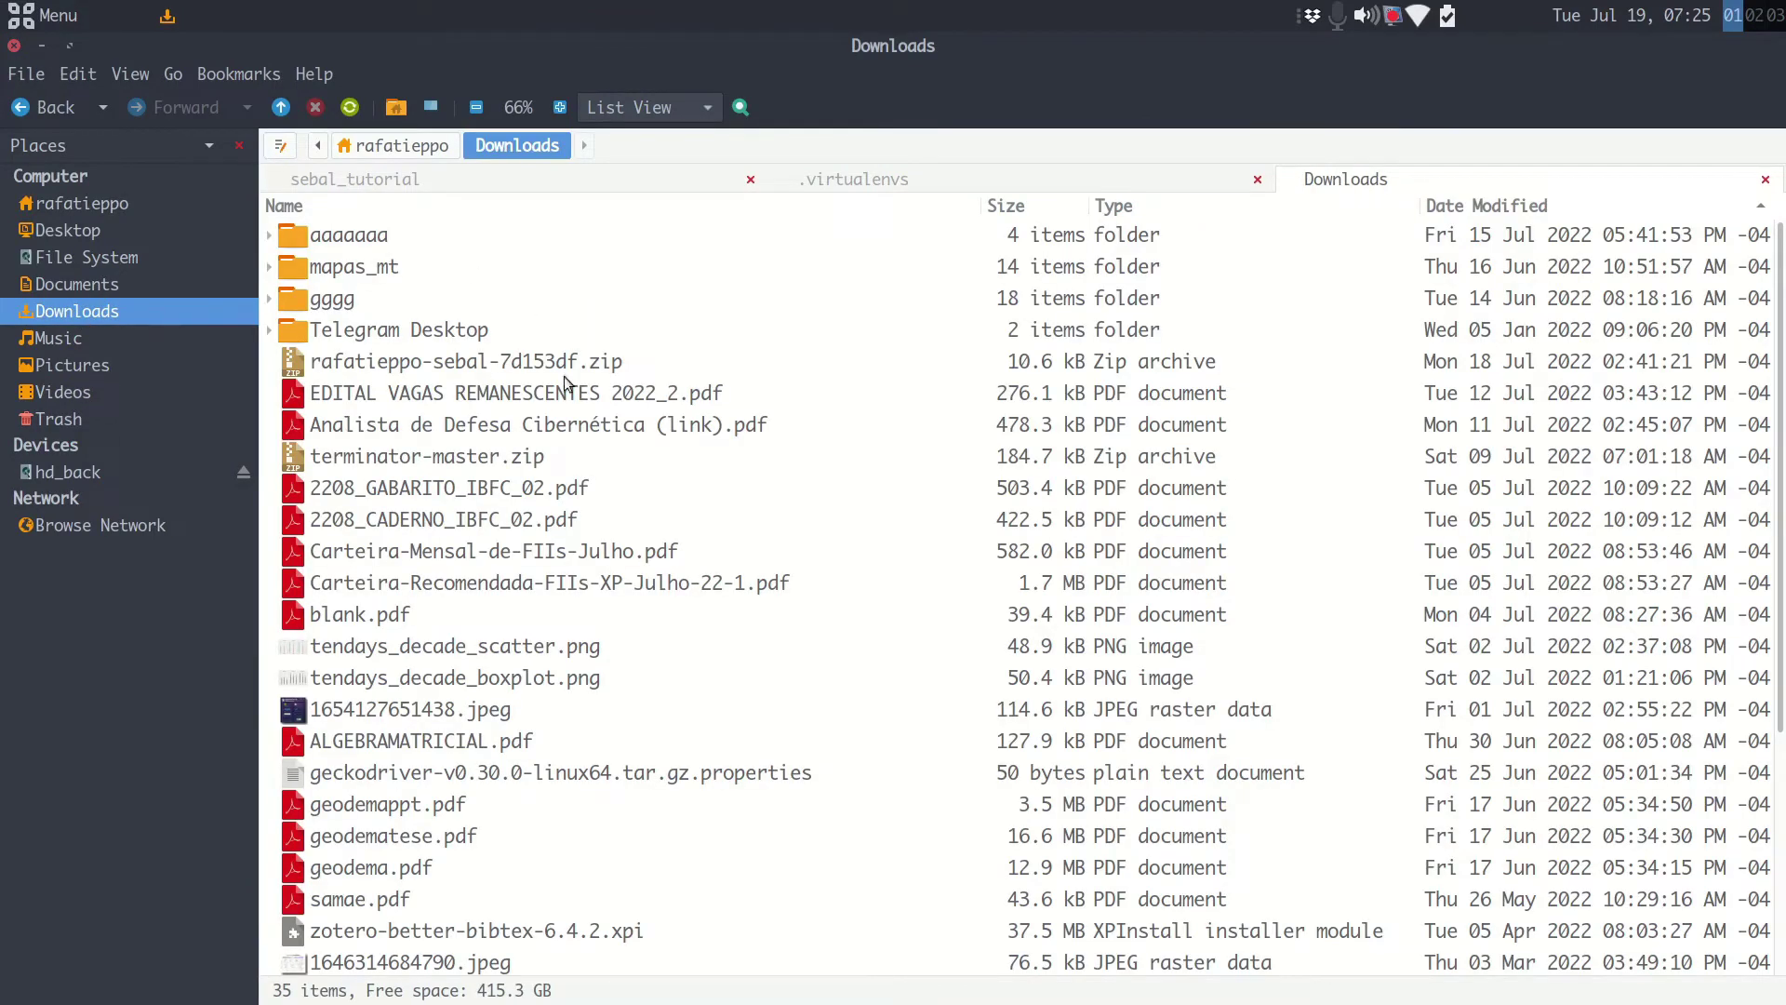
pyautogui.doubleClick(540, 361)
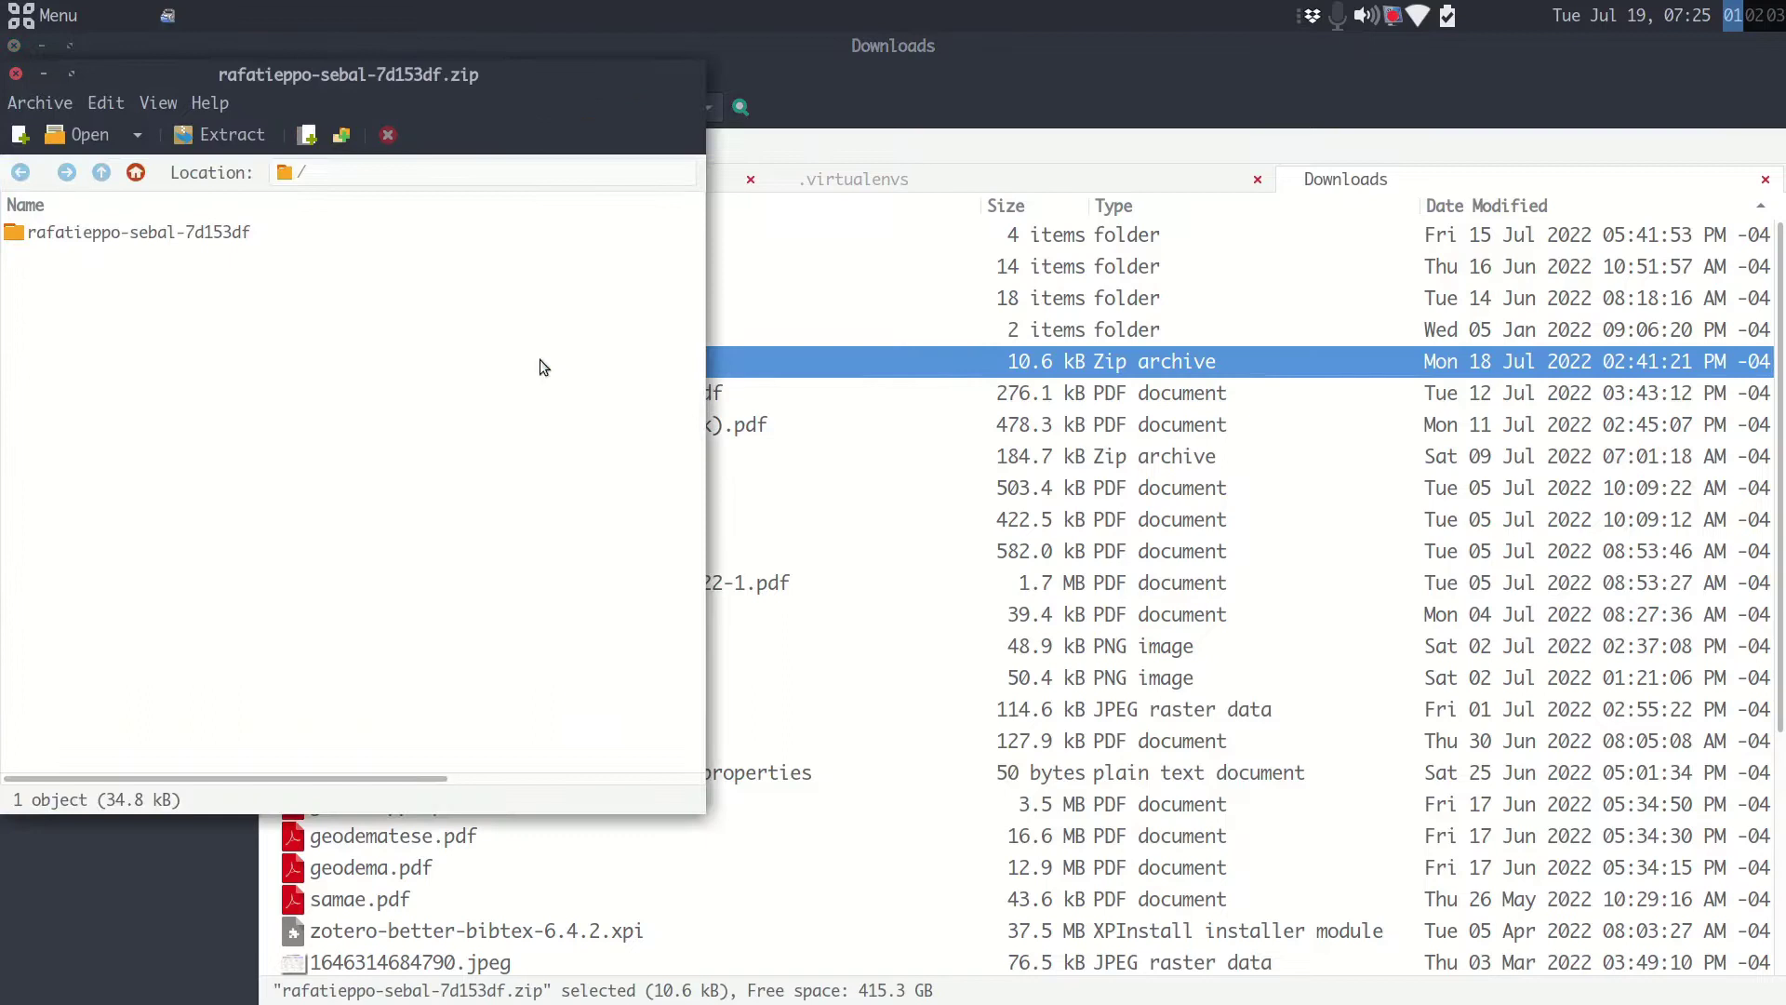
pyautogui.doubleClick(181, 234)
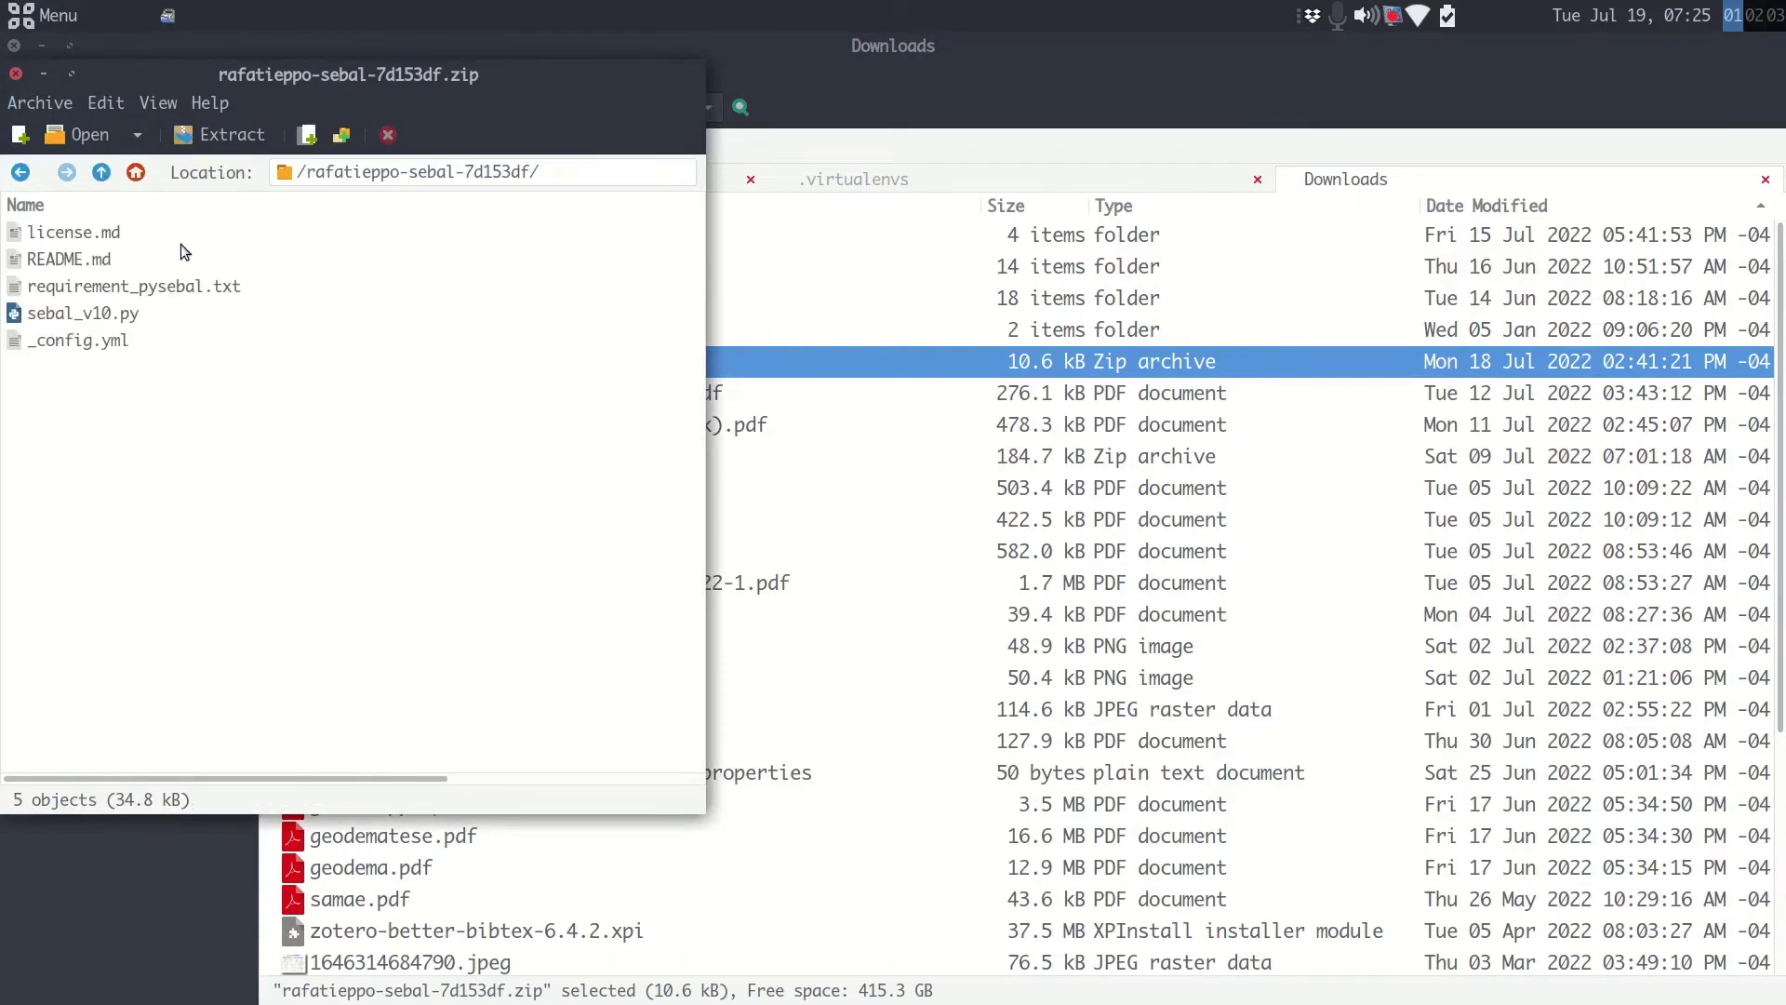
pyautogui.moveTo(406, 74); pyautogui.dragTo(1431, 115)
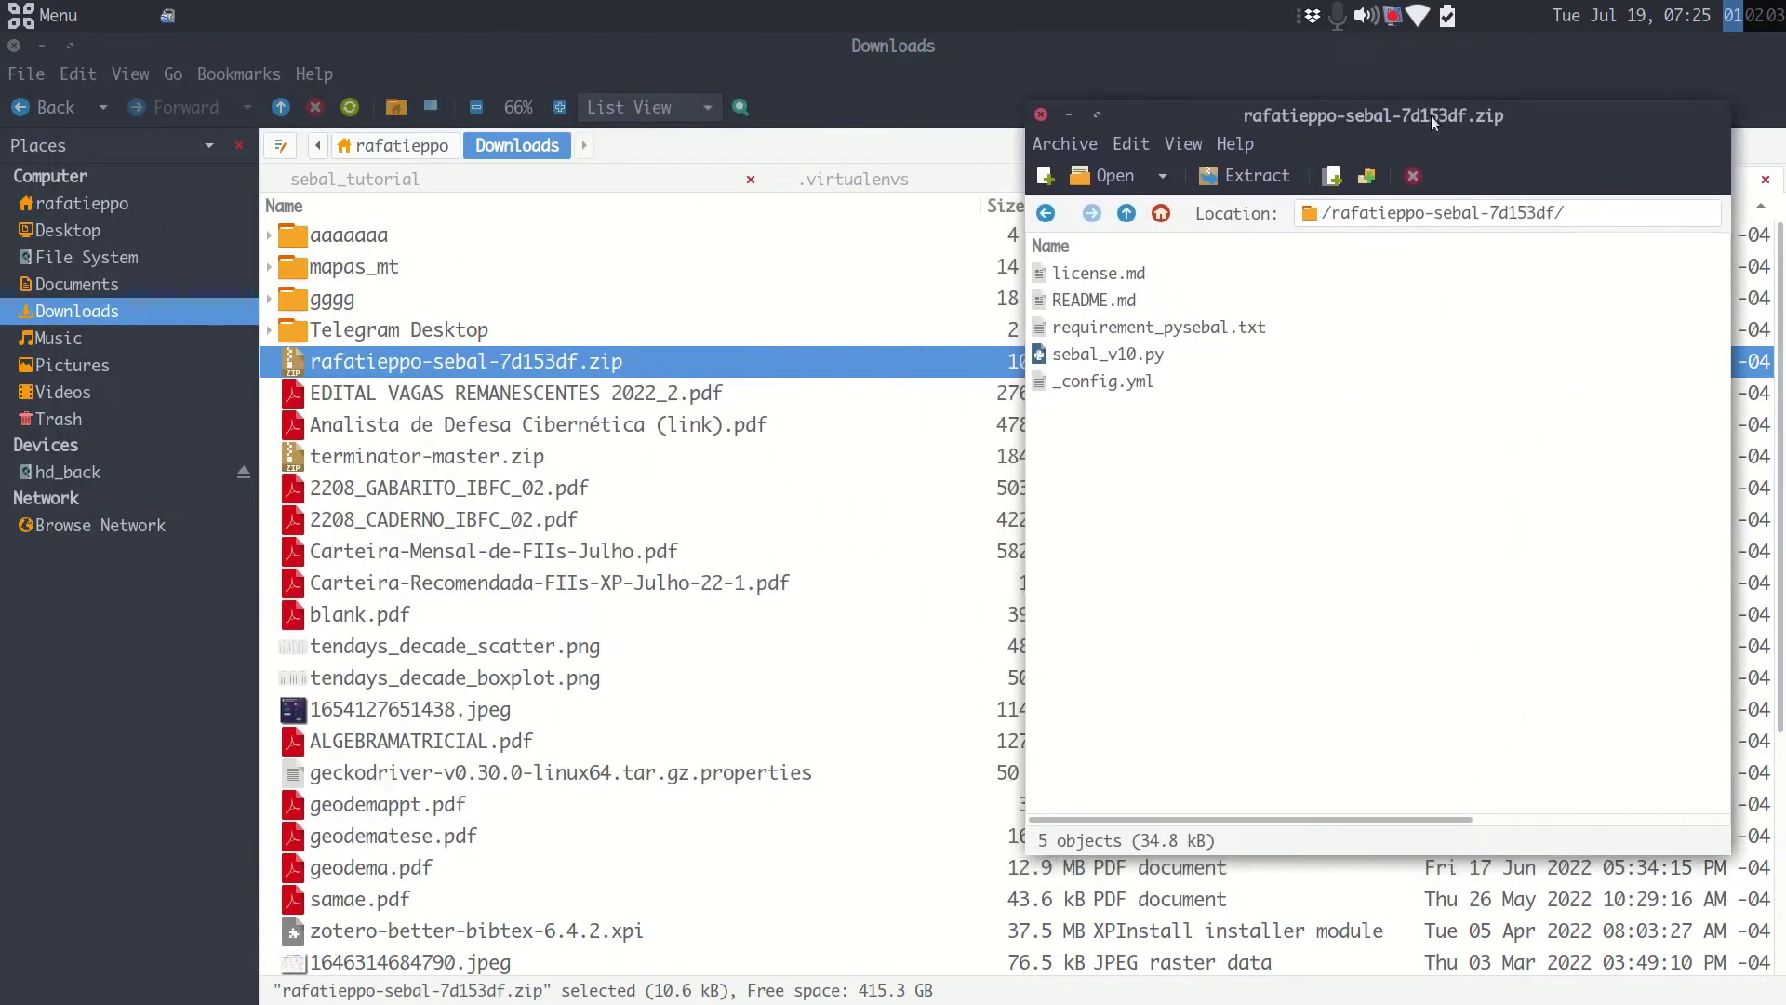
# Select requirement_pysebal.txt and sebal_v10.py in the archive, then show the hd_back drive.
pyautogui.click(1106, 333)
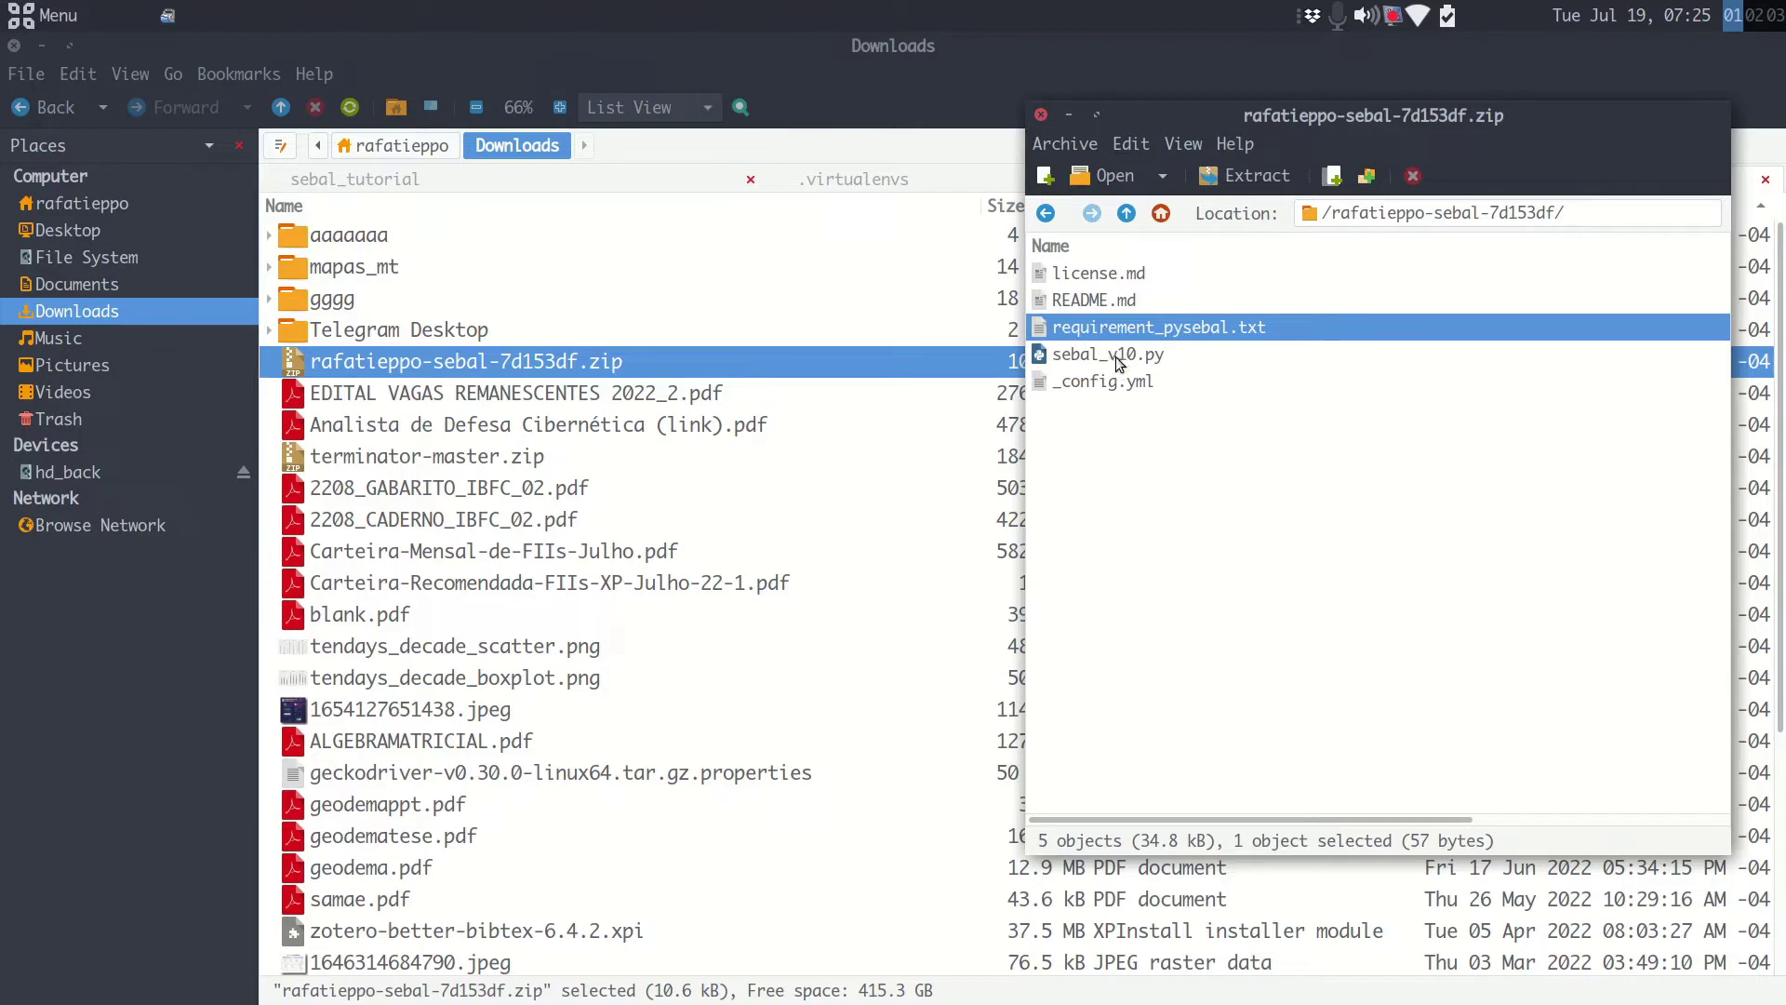
pyautogui.keyDown('ctrl'); pyautogui.click(1116, 355); pyautogui.keyUp('ctrl')
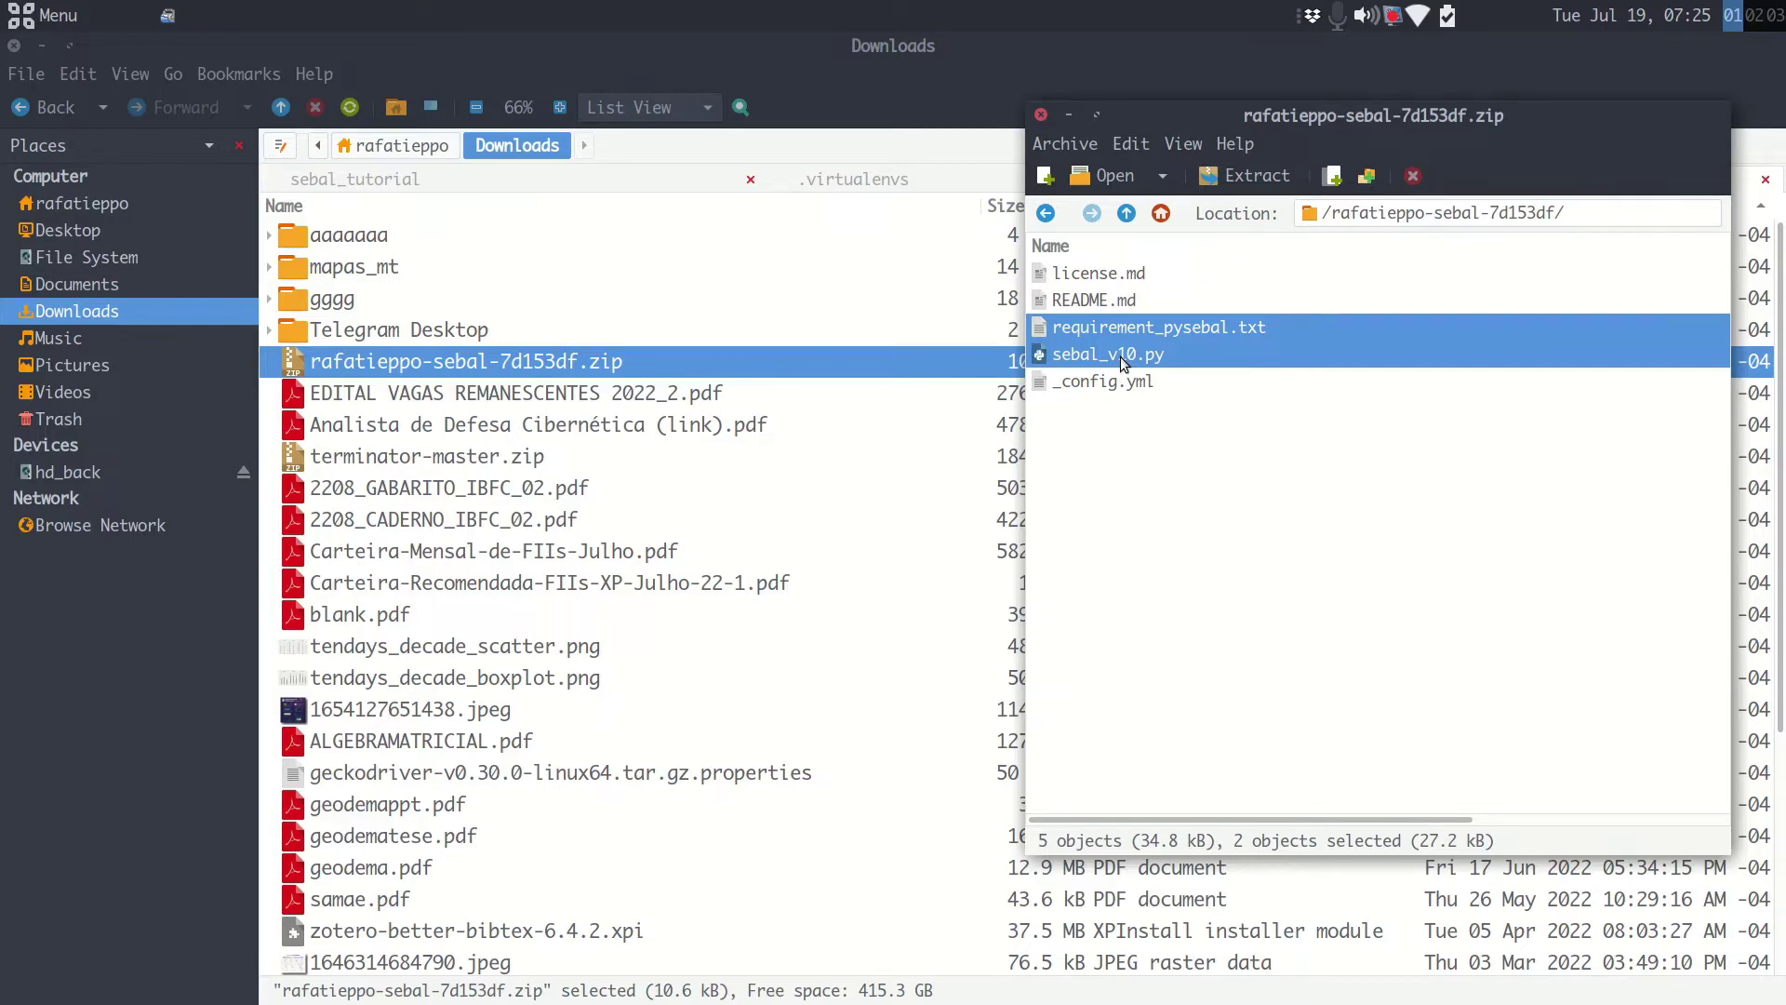
pyautogui.click(81, 472)
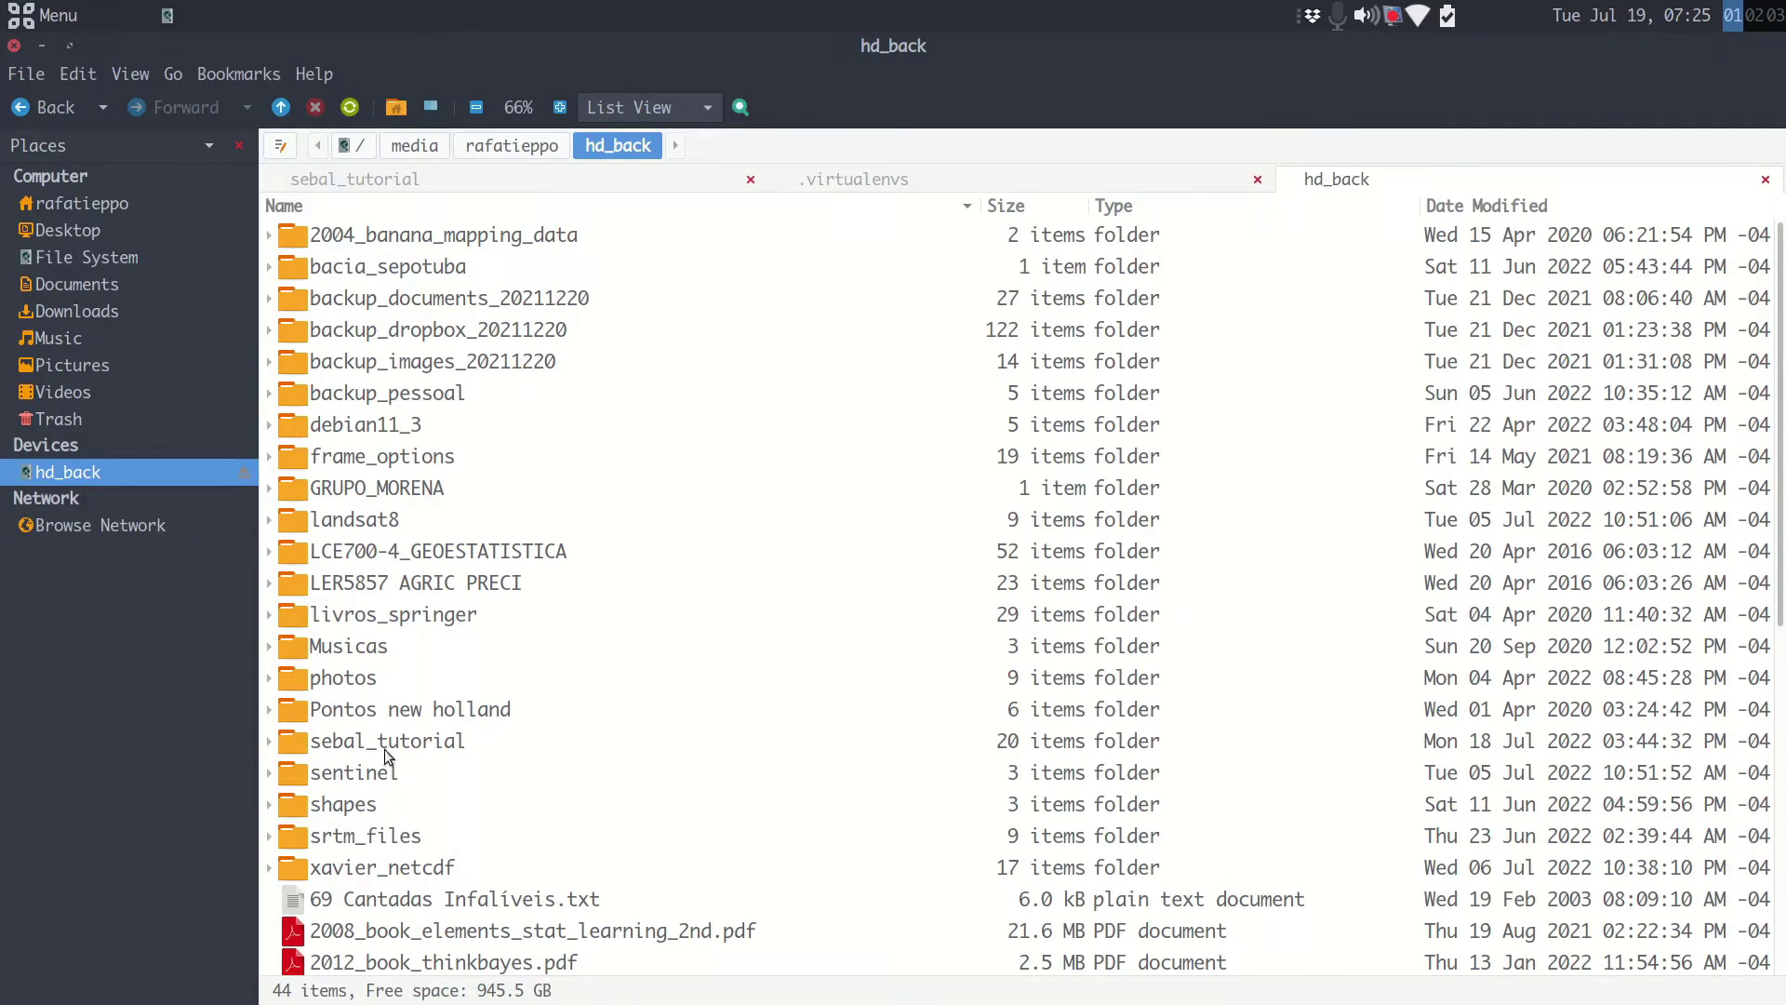
# Open sebal_tutorial on hd_back, reselect the two archive files, then close Engrampa.
pyautogui.click(339, 744)
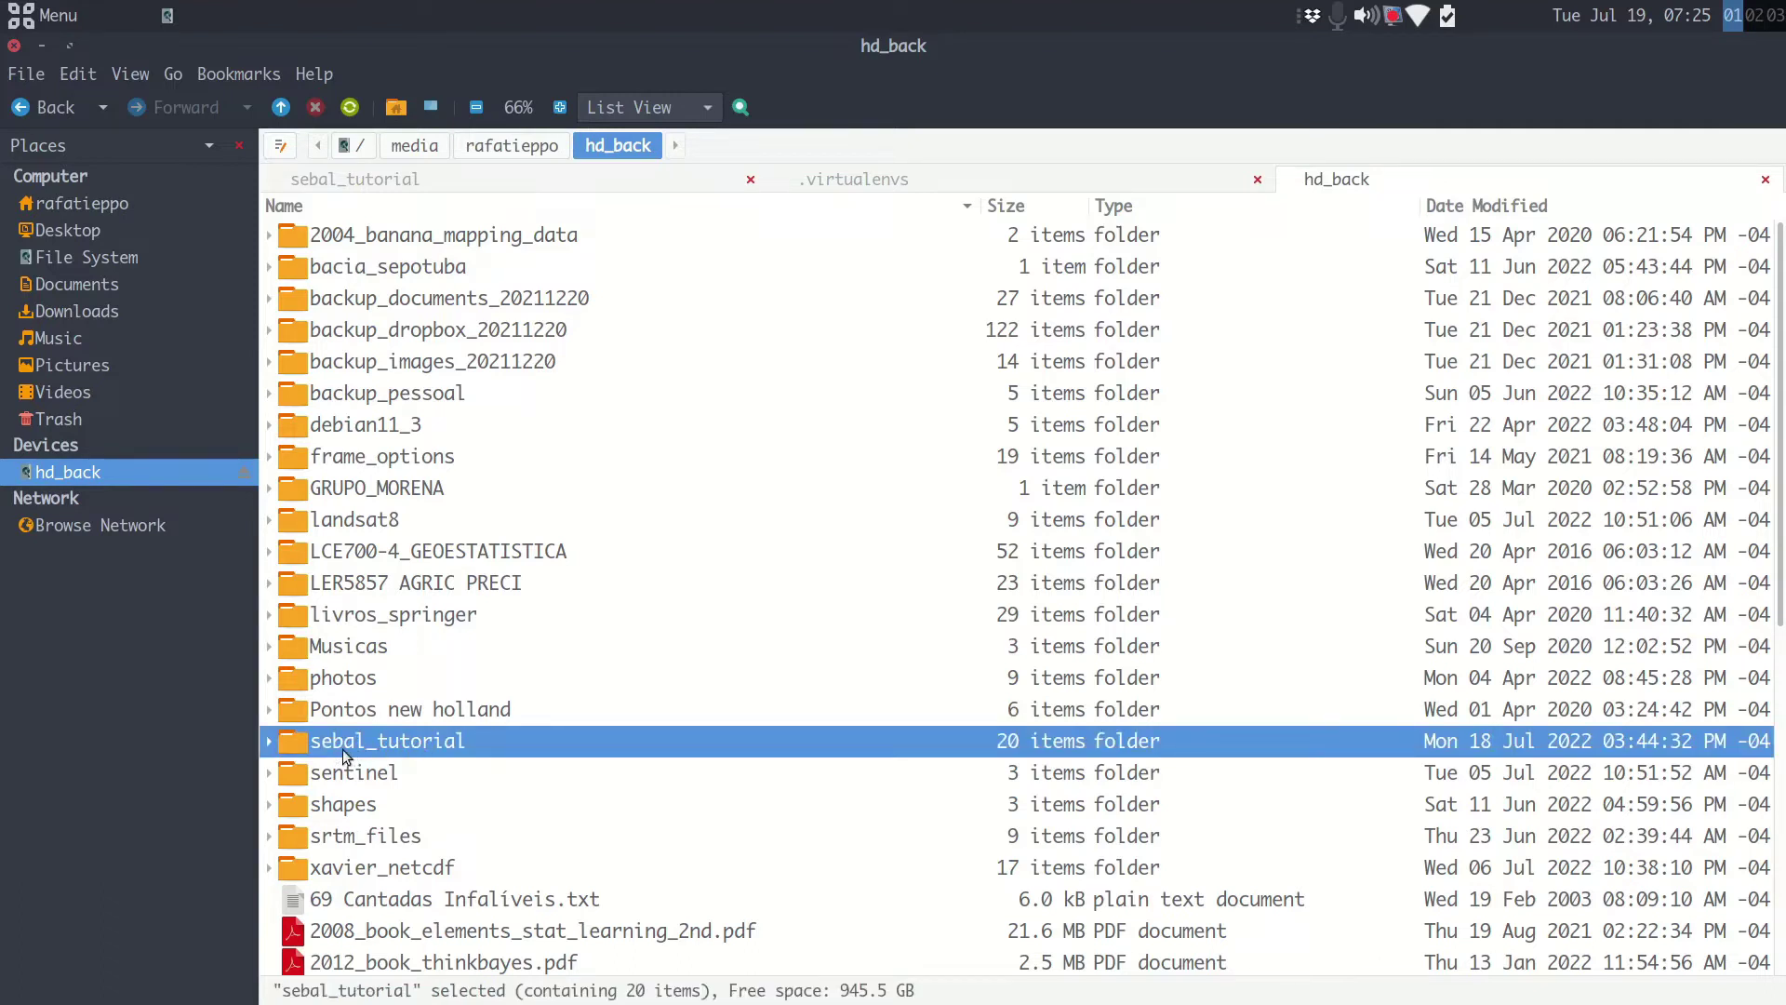
pyautogui.doubleClick(403, 746)
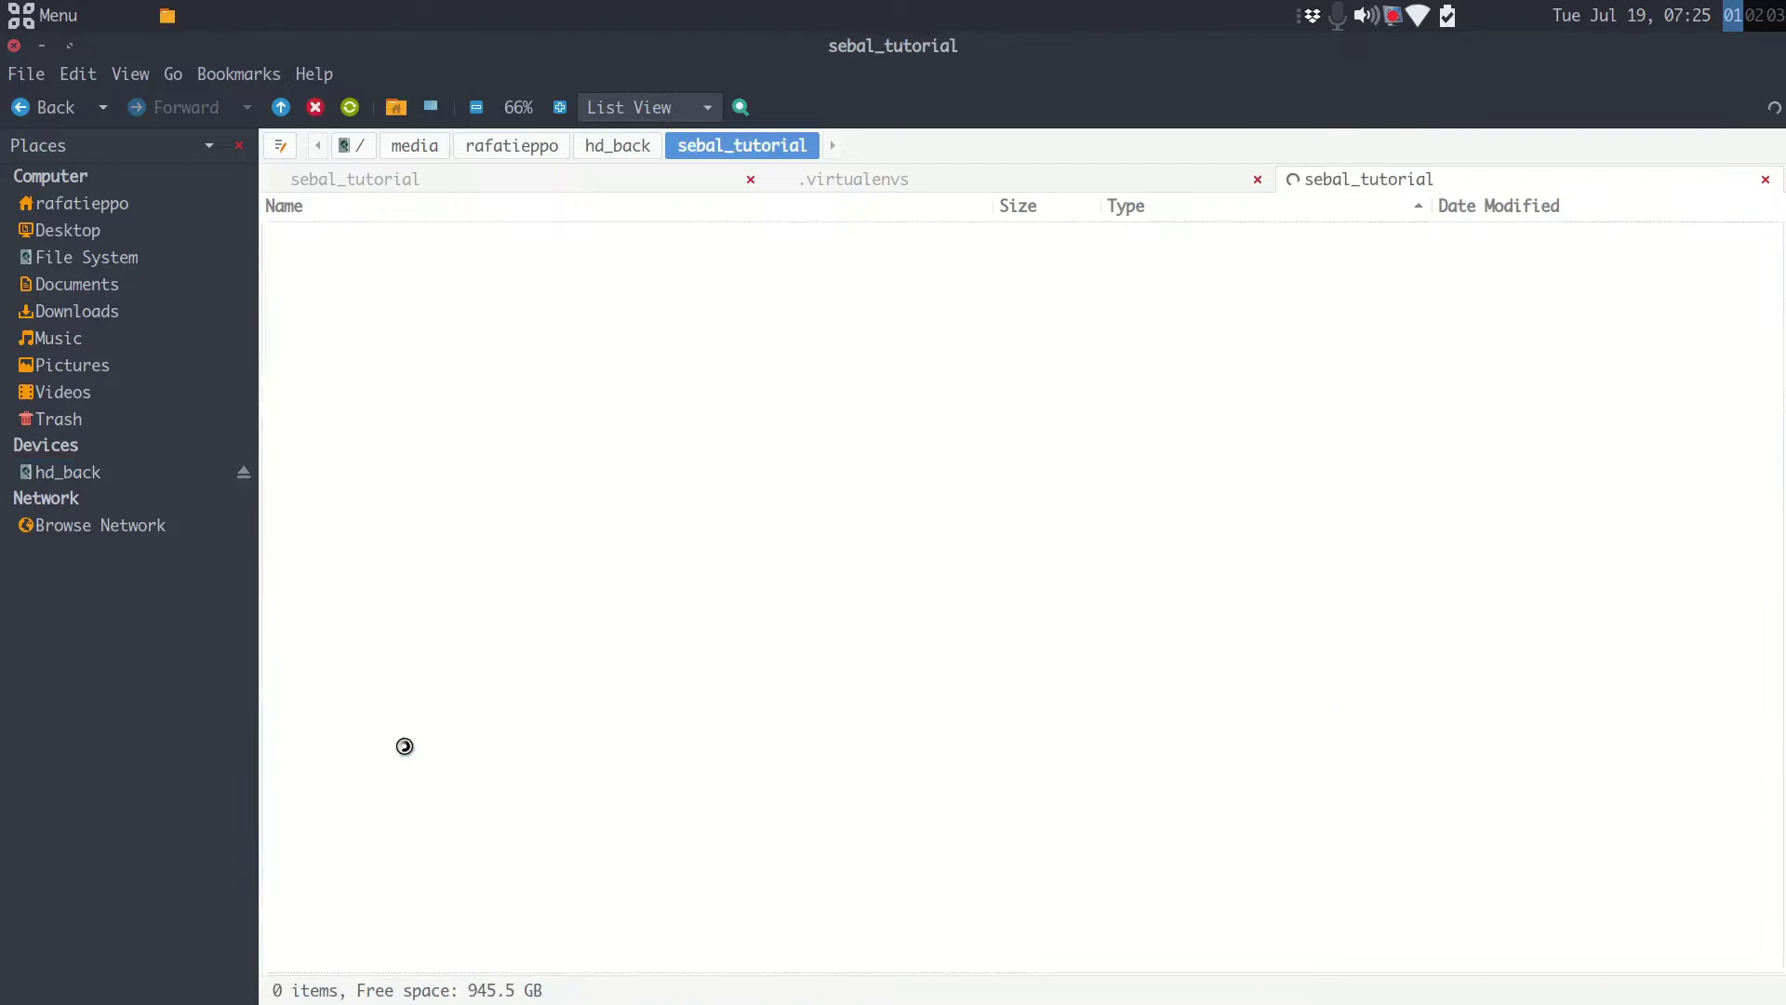
pyautogui.hotkey('alt', 'Tab')
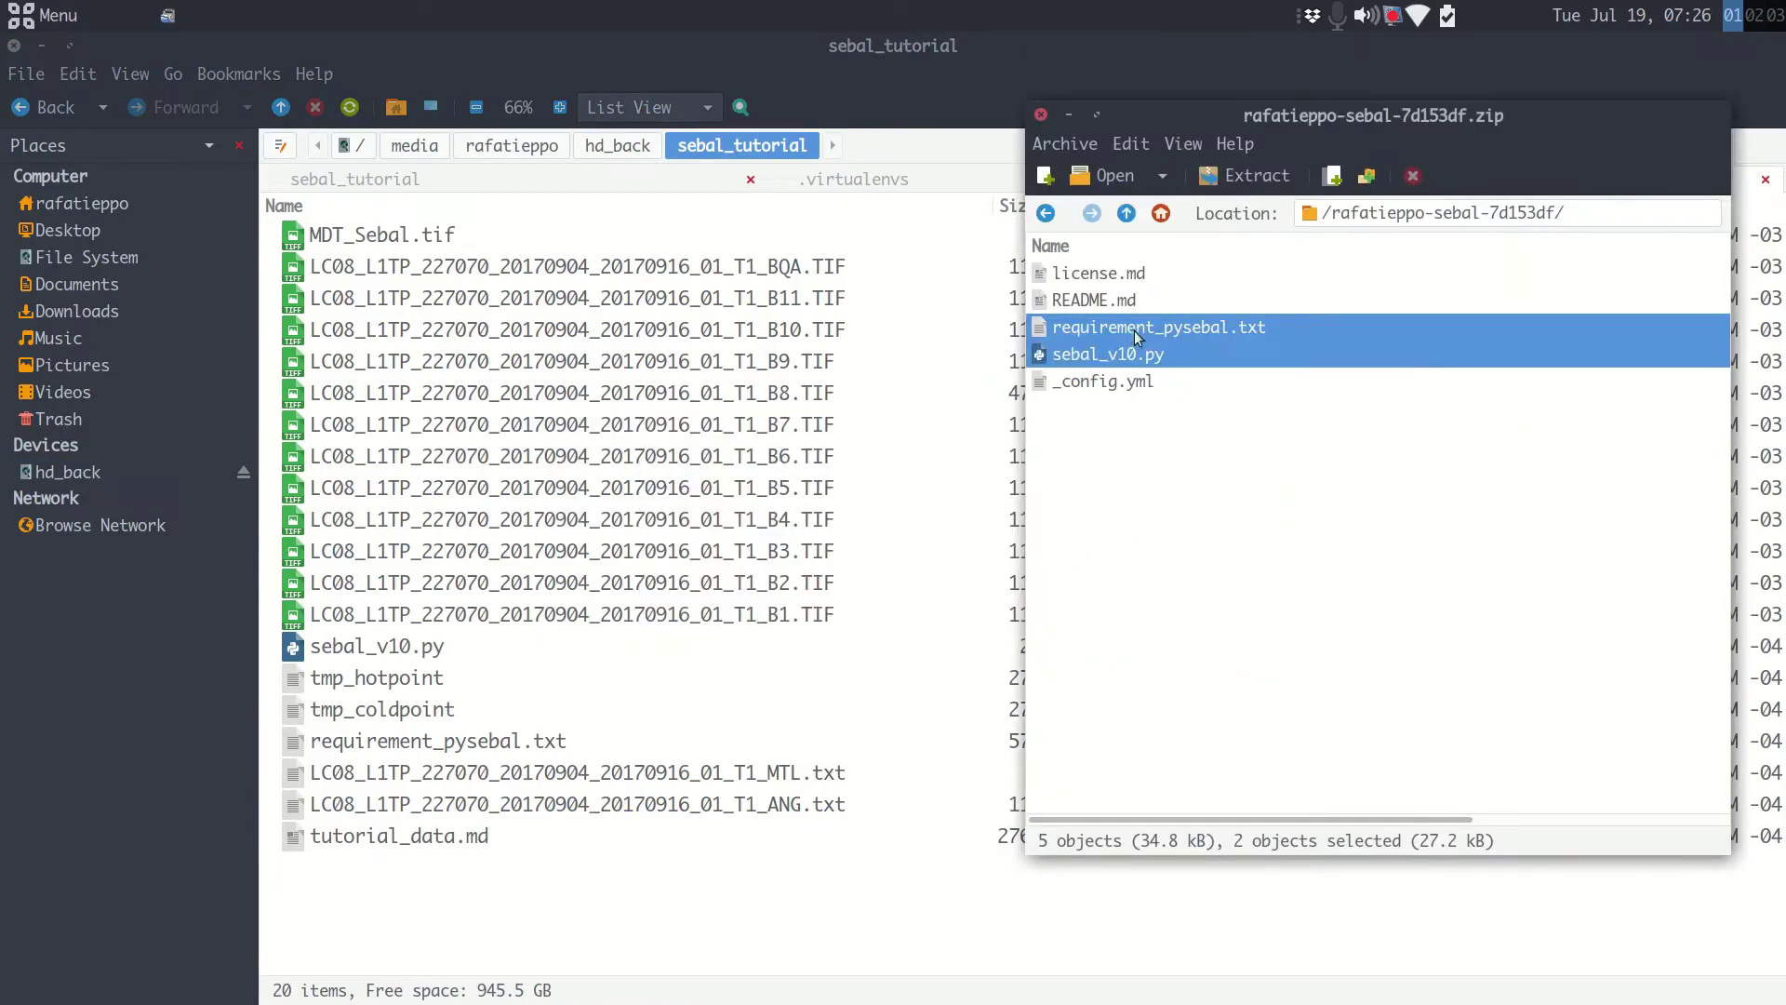
pyautogui.keyDown('ctrl'); pyautogui.click(1098, 359); pyautogui.keyUp('ctrl')
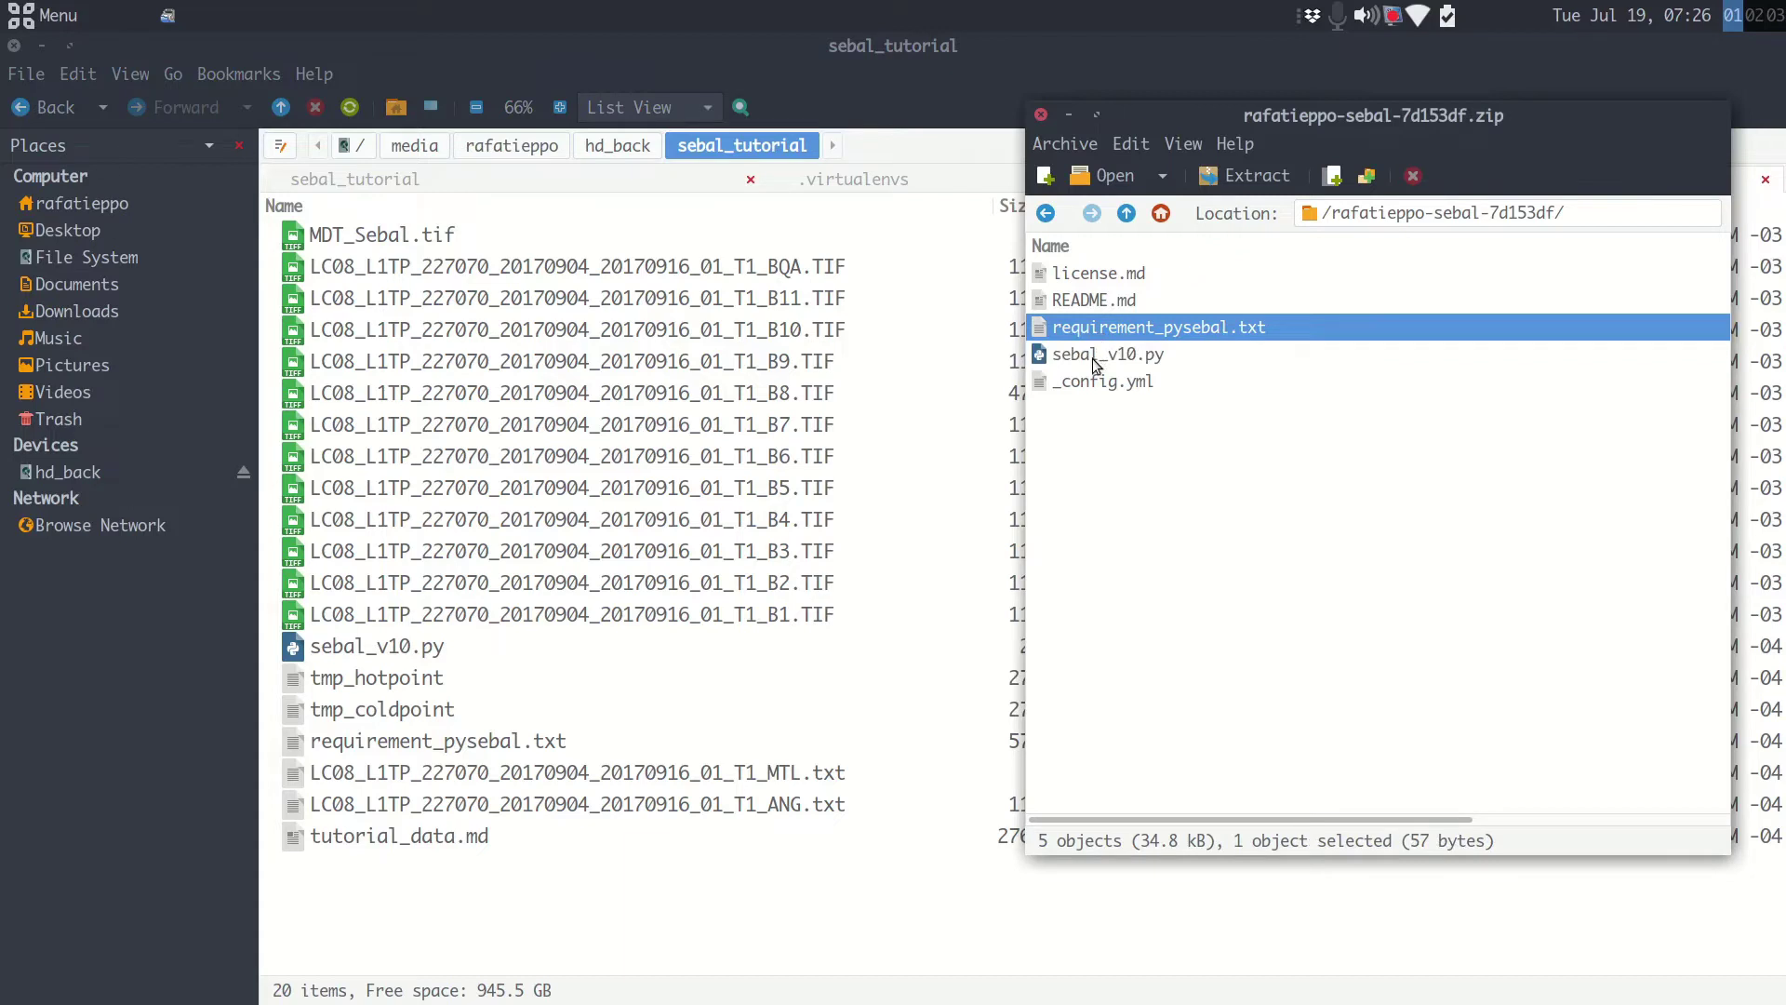
pyautogui.keyDown('ctrl'); pyautogui.click(1096, 361); pyautogui.keyUp('ctrl')
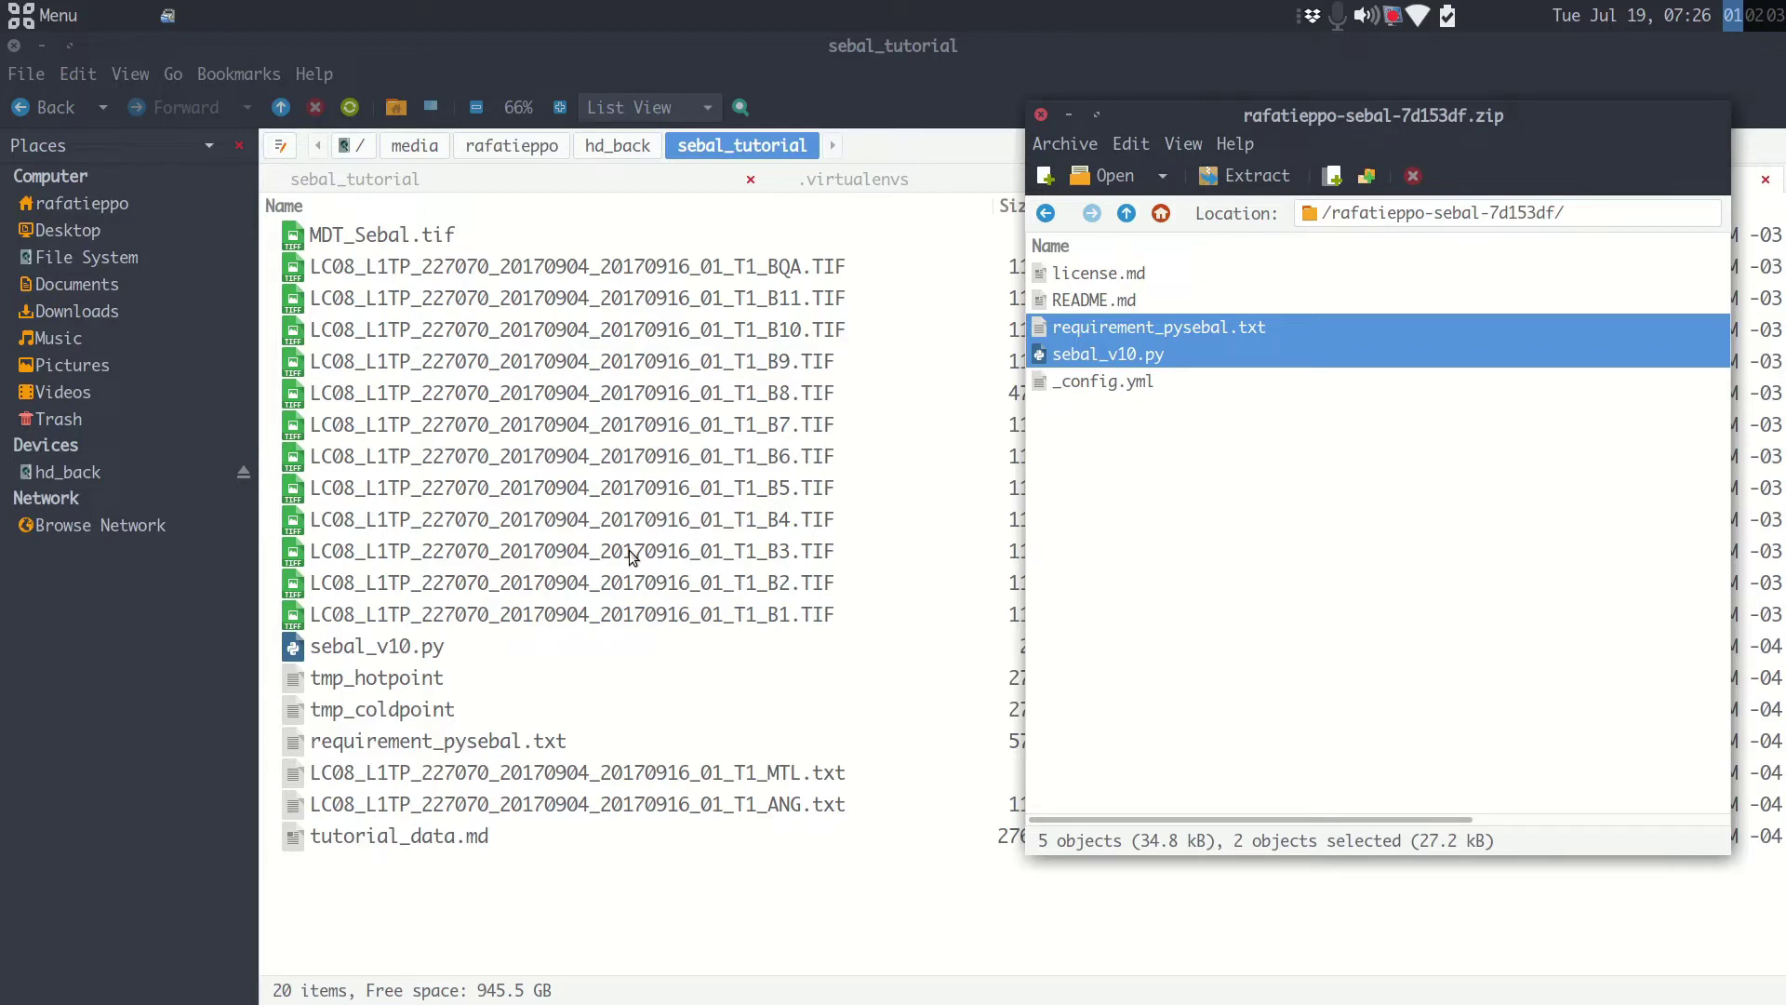
pyautogui.hotkey('ctrl', 'q')
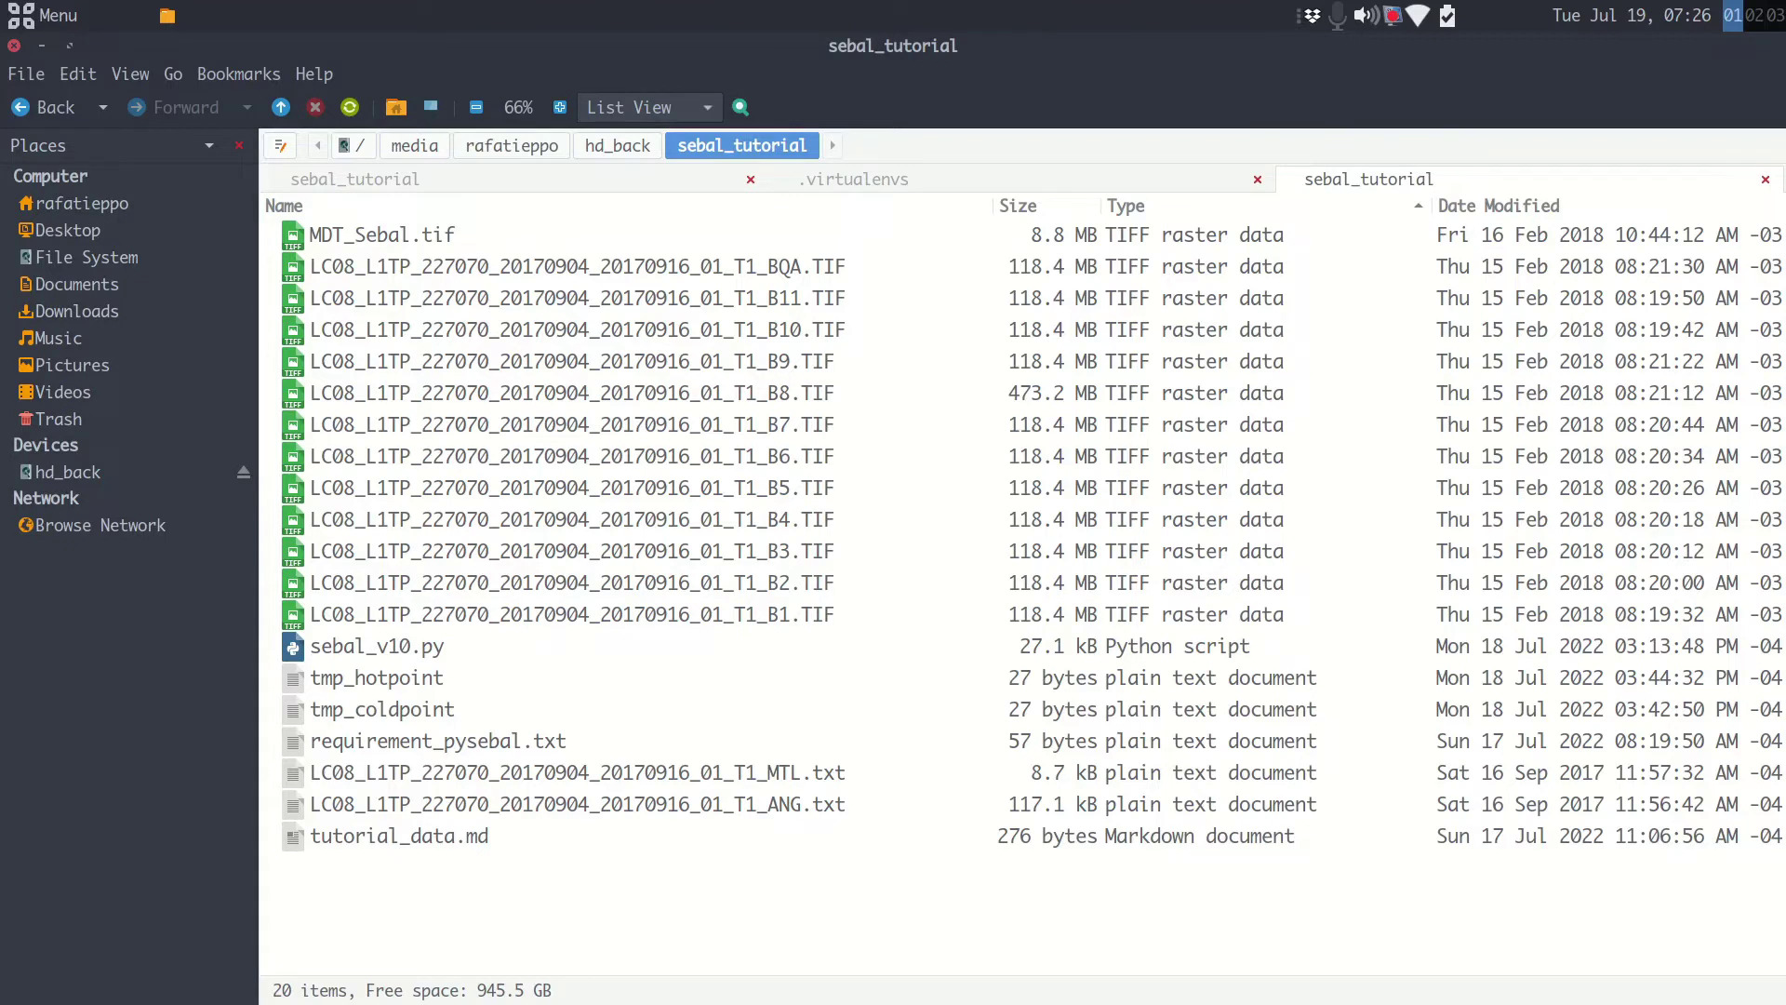
pyautogui.click(588, 265)
pyautogui.click(584, 296)
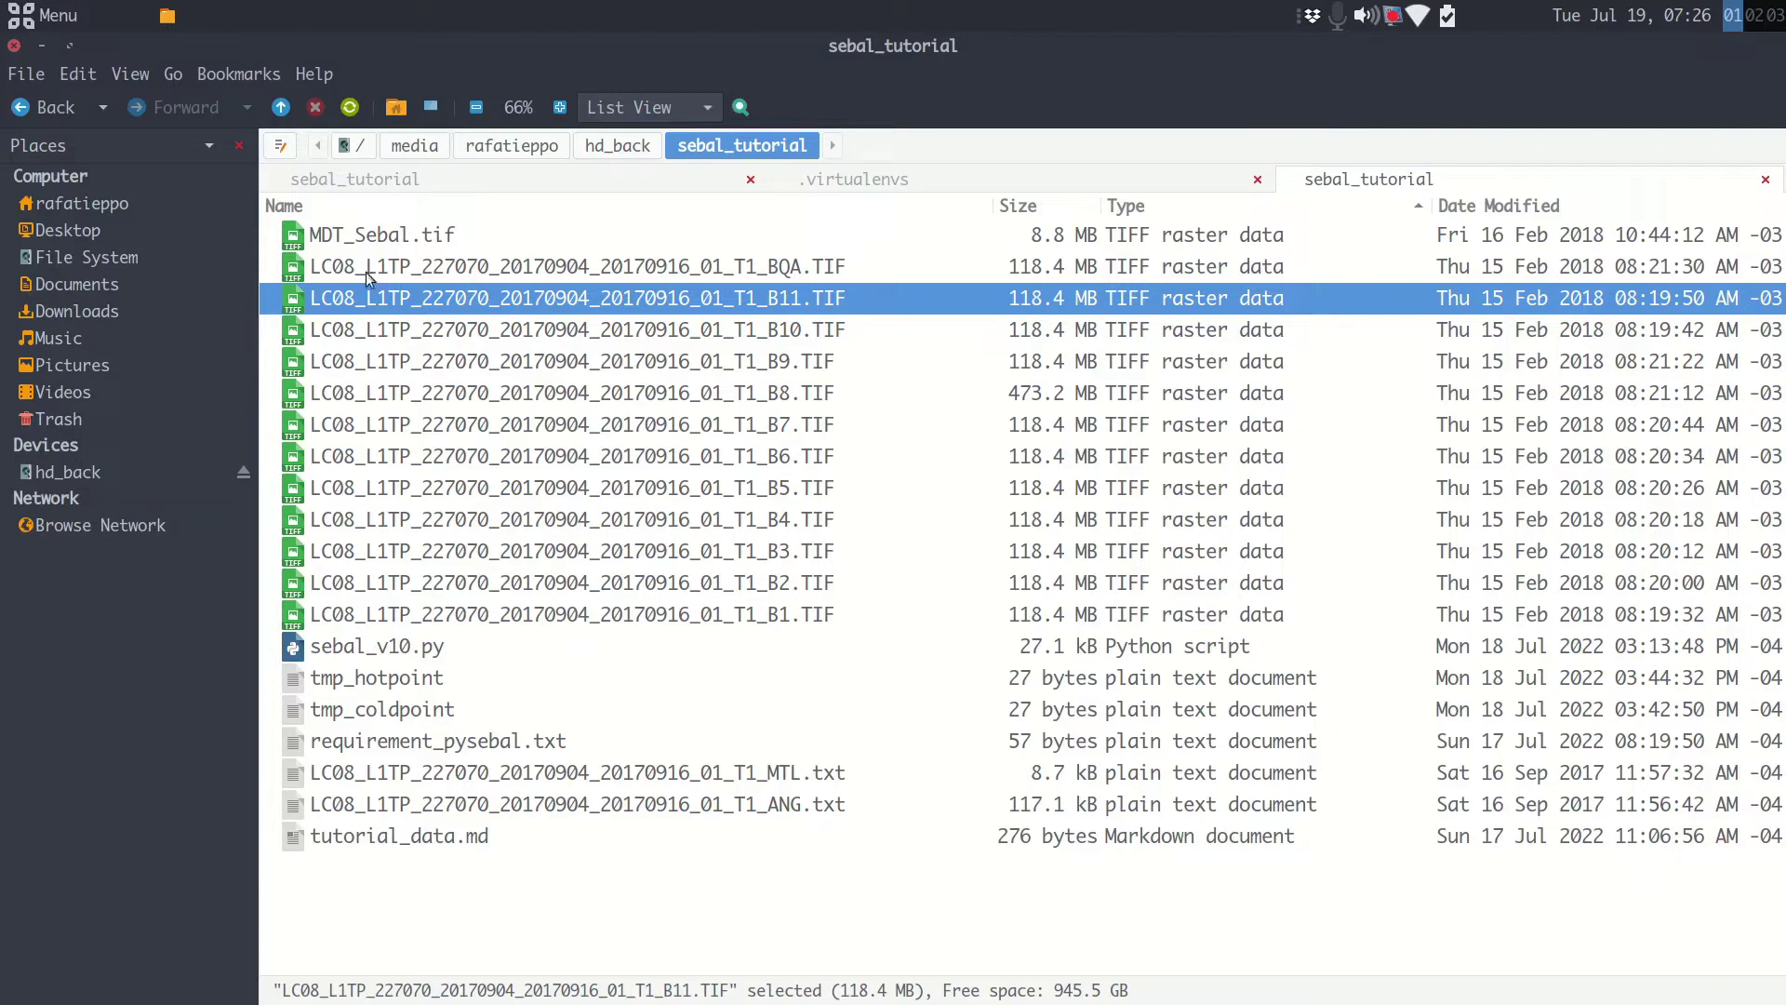
pyautogui.click(368, 234)
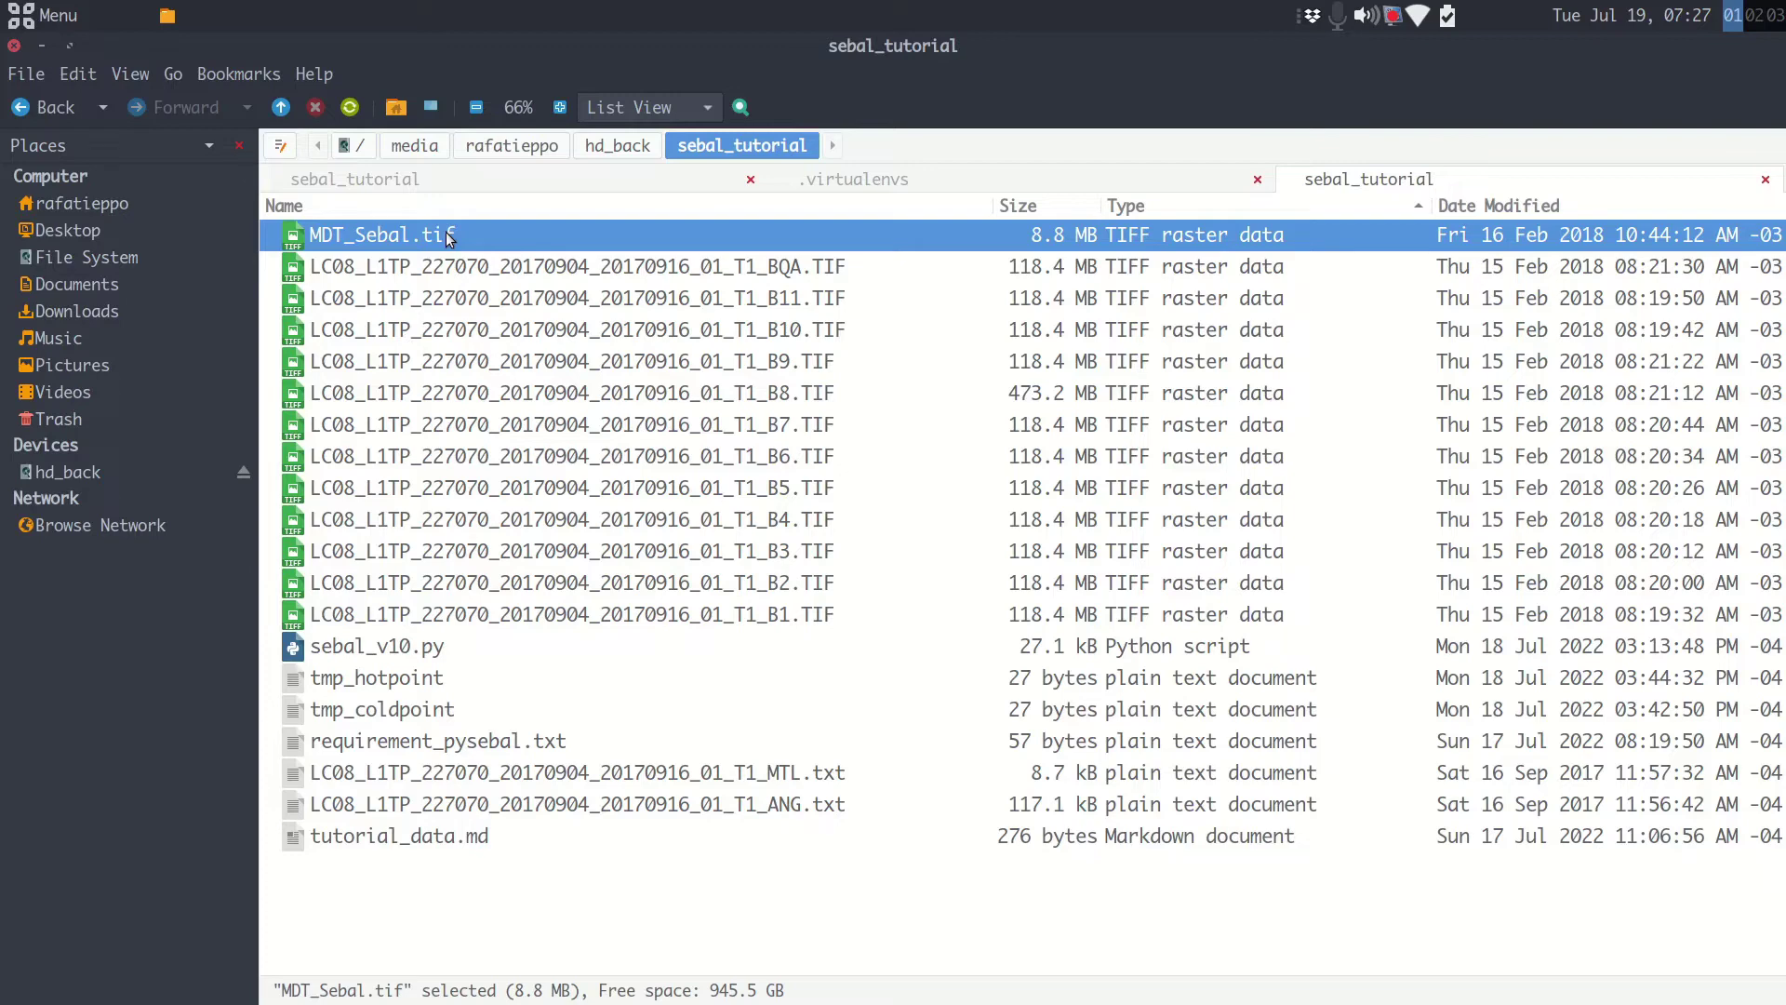
# Launch QGIS Desktop and arrange it beside a restored file manager window.
pyautogui.press('super')
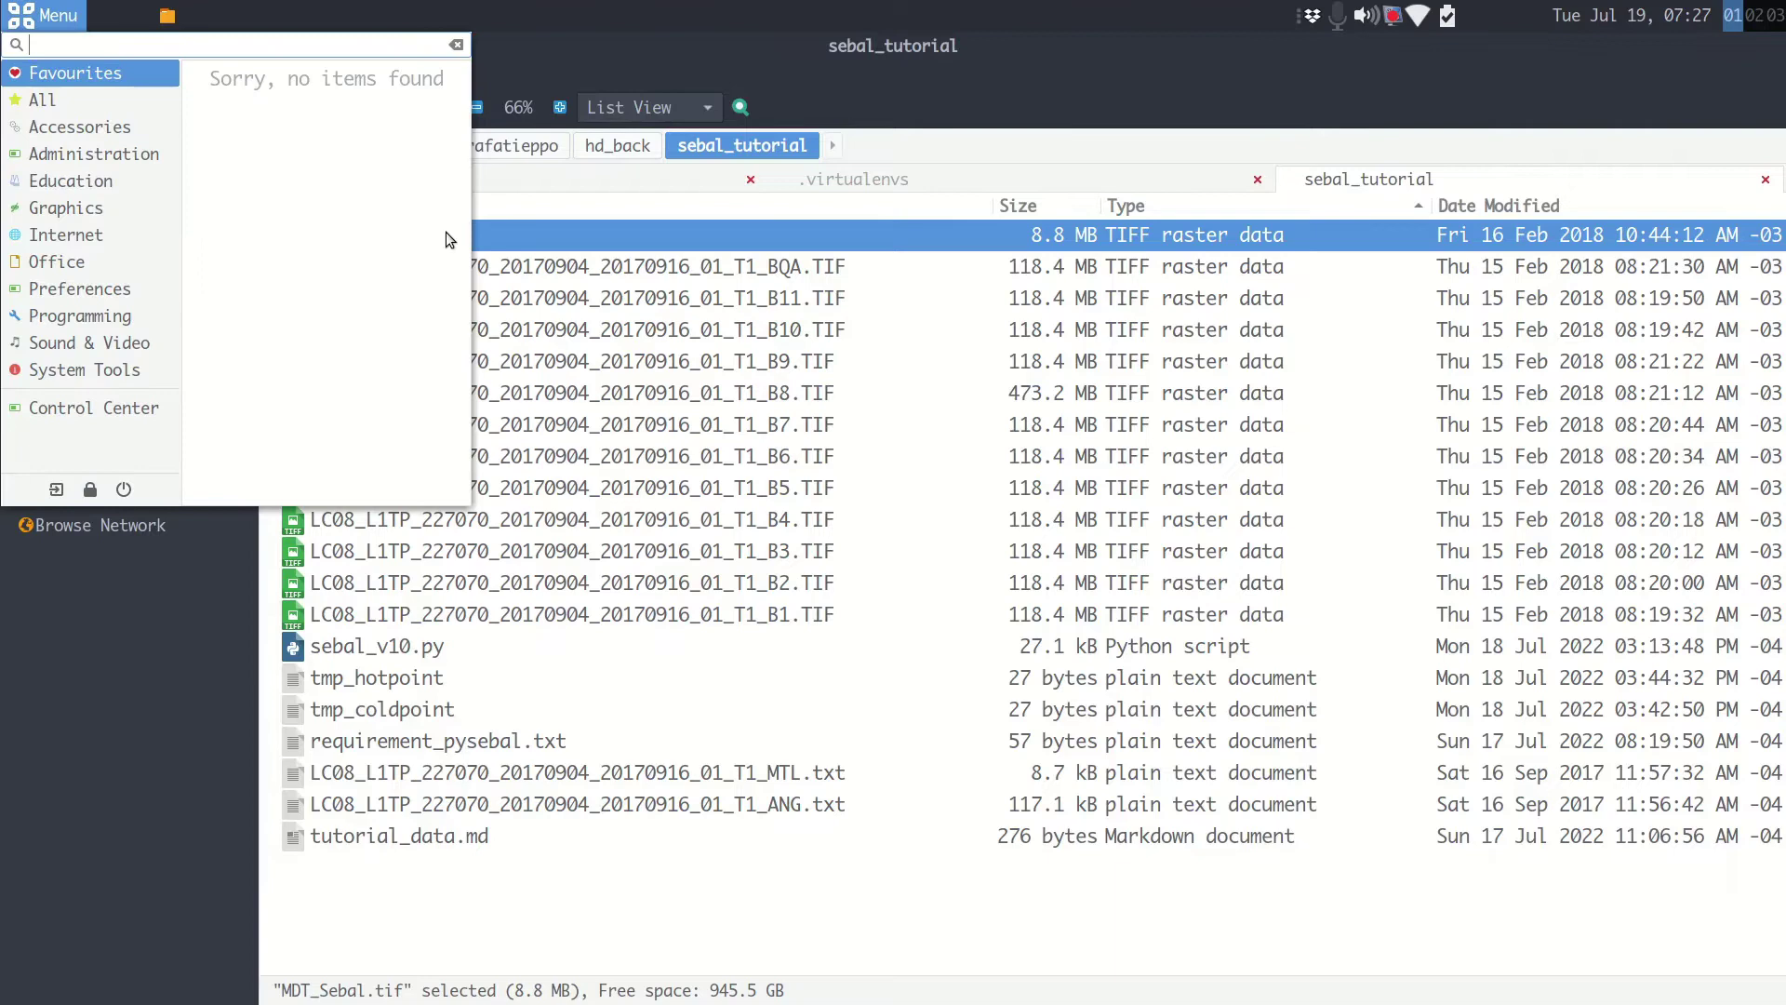
pyautogui.write('qgis')
pyautogui.press('Return')
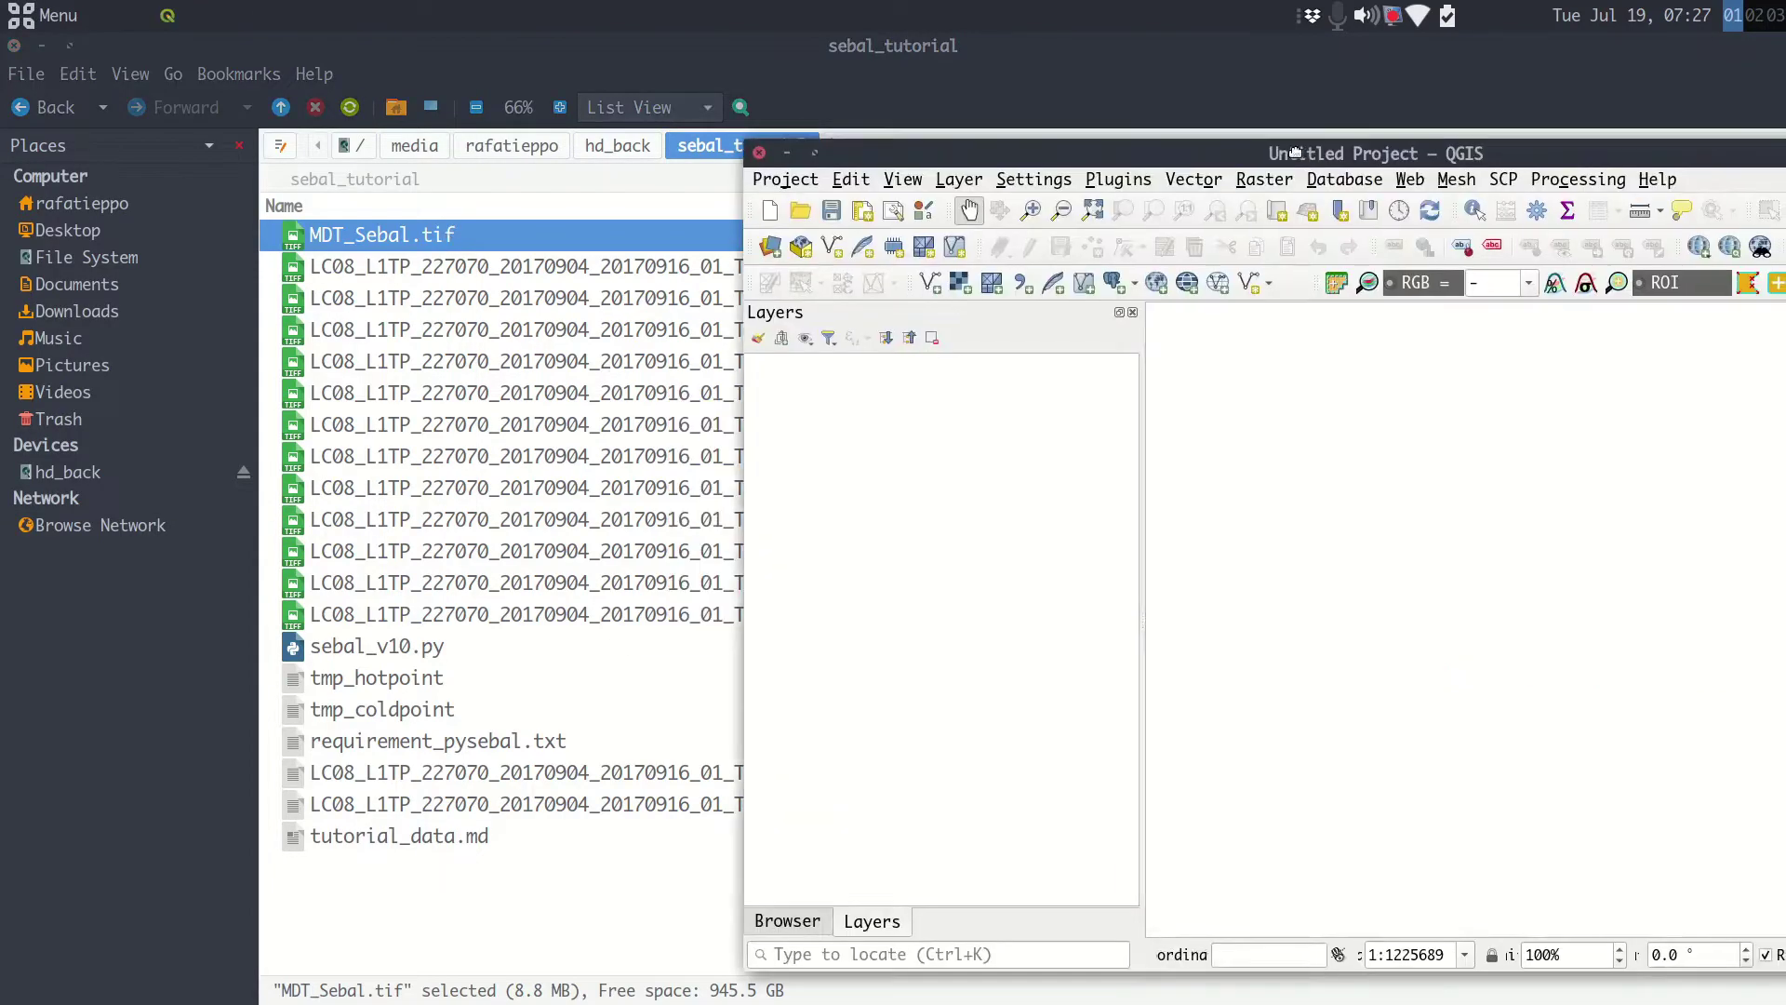
pyautogui.click(379, 236)
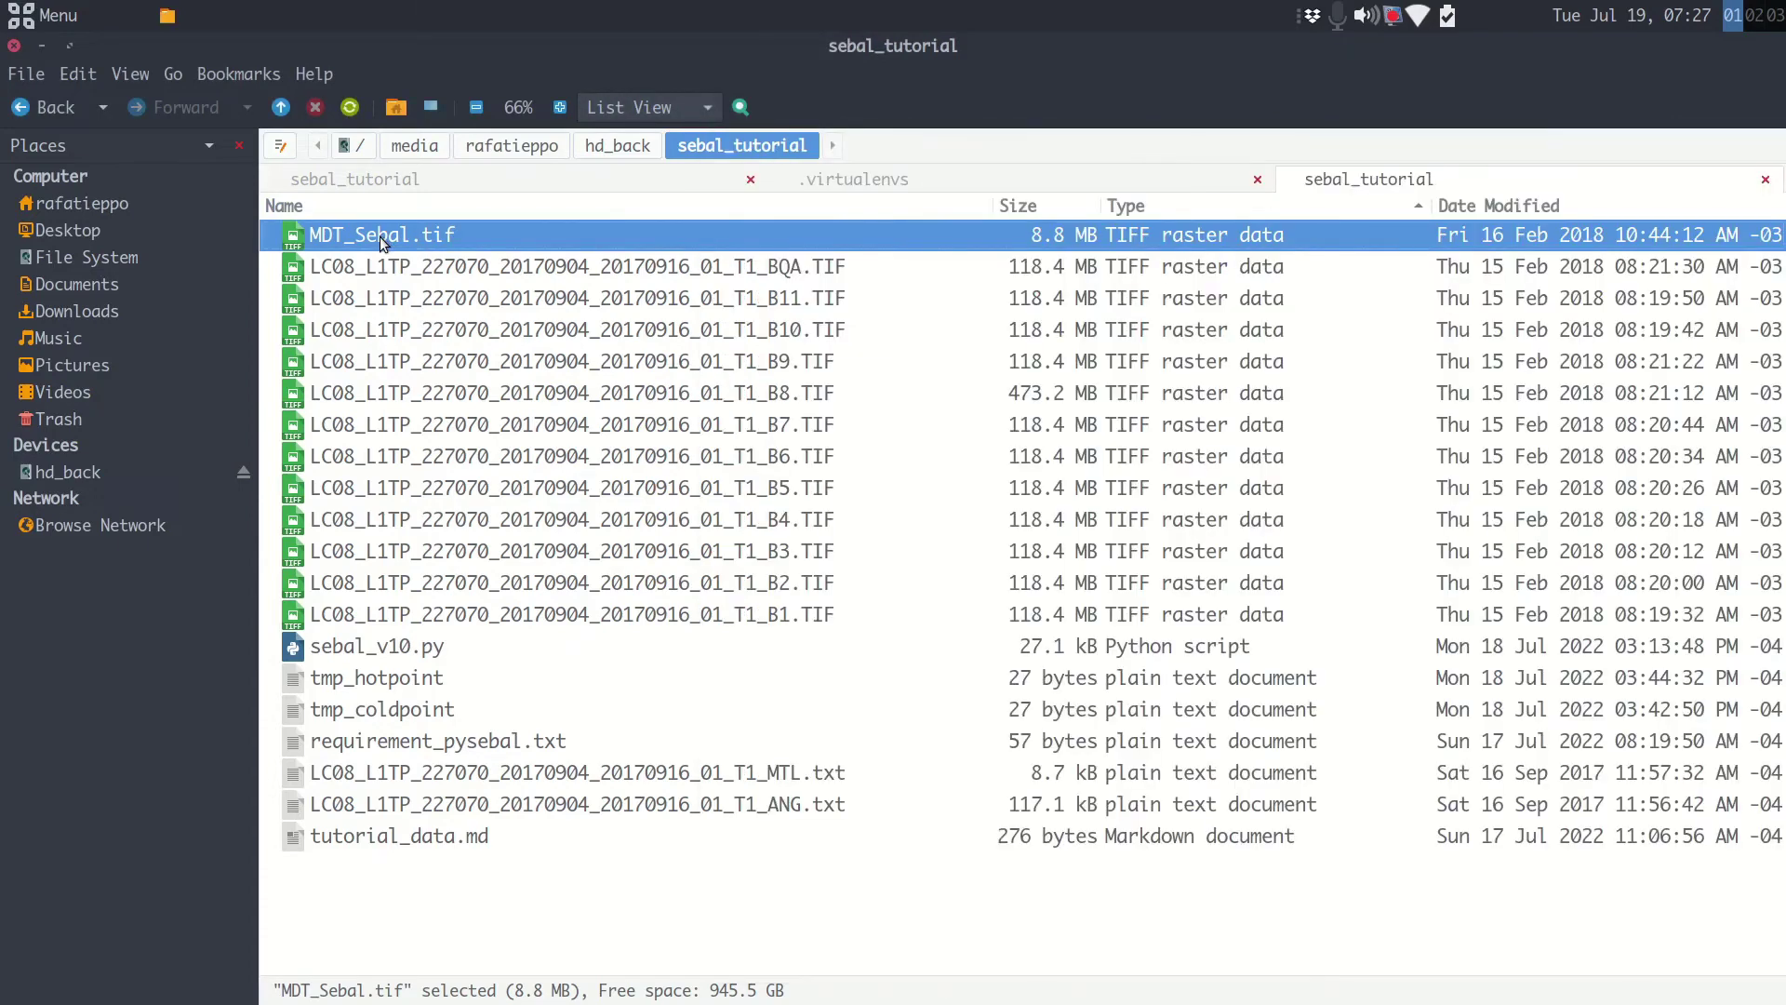
pyautogui.doubleClick(1030, 58)
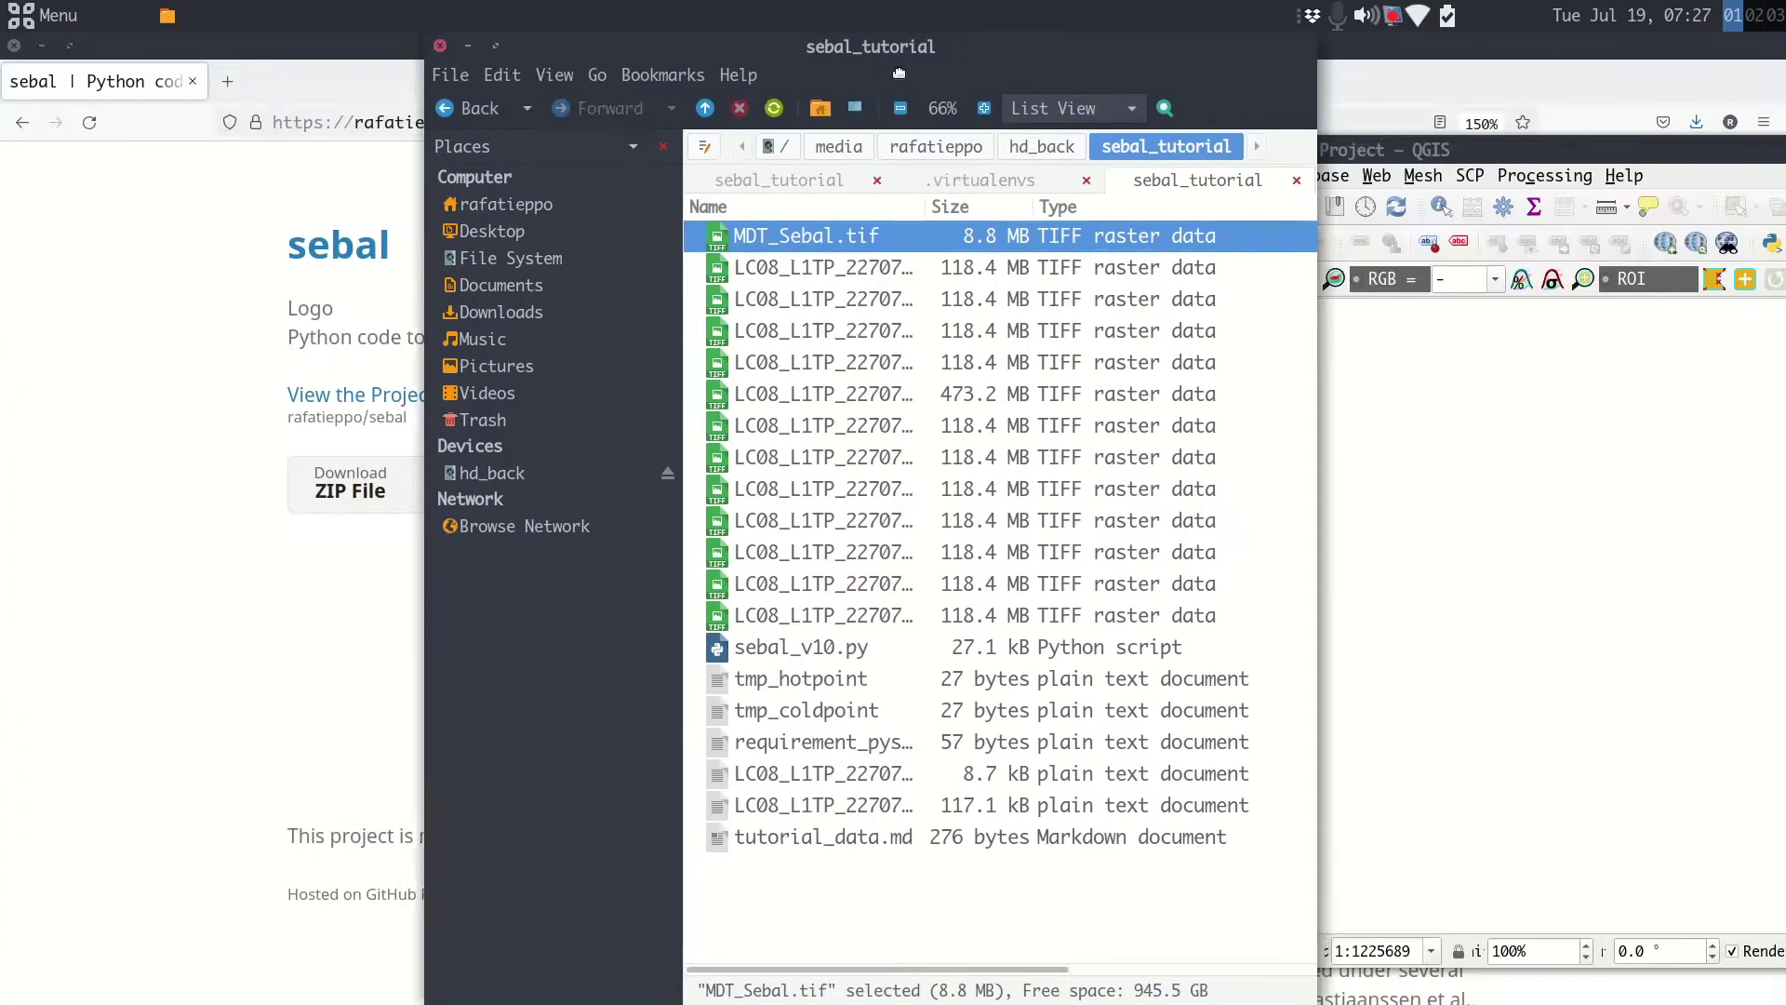
pyautogui.click(1535, 418)
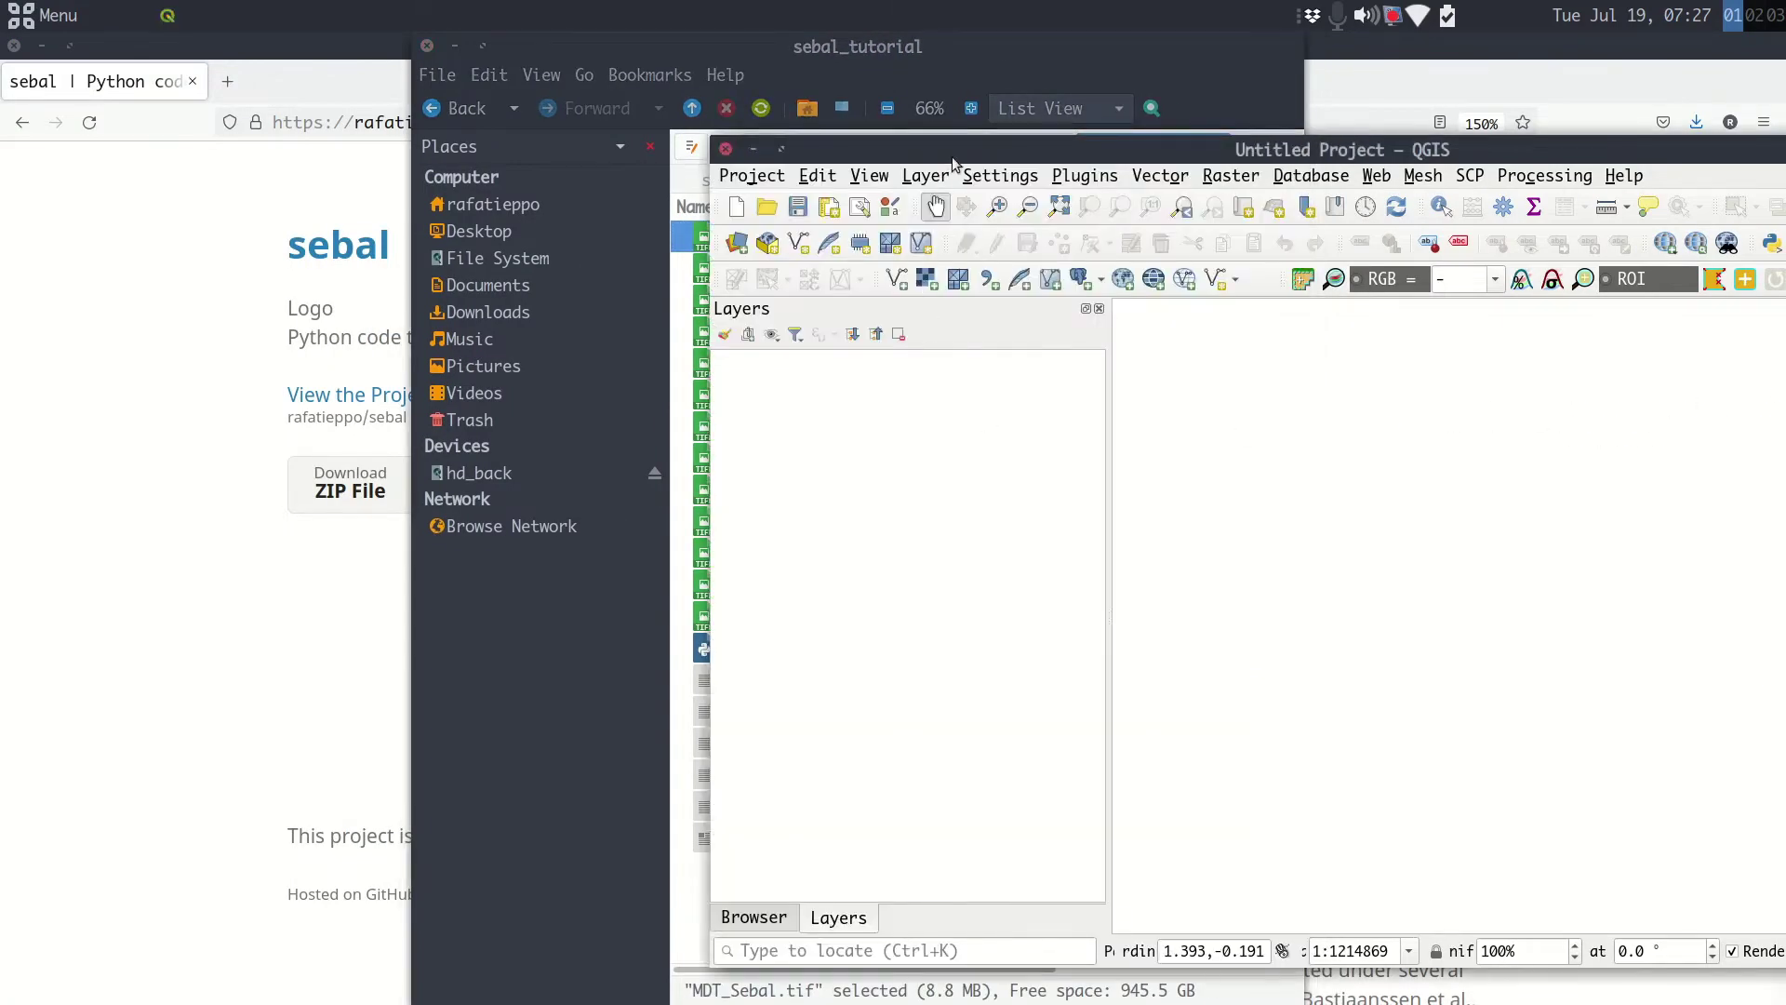
pyautogui.moveTo(952, 156); pyautogui.dragTo(1180, 155)
# Drag MDT_Sebal.tif and the Landsat B4.TIF from the file manager into QGIS.
pyautogui.moveTo(735, 243); pyautogui.dragTo(1592, 477)
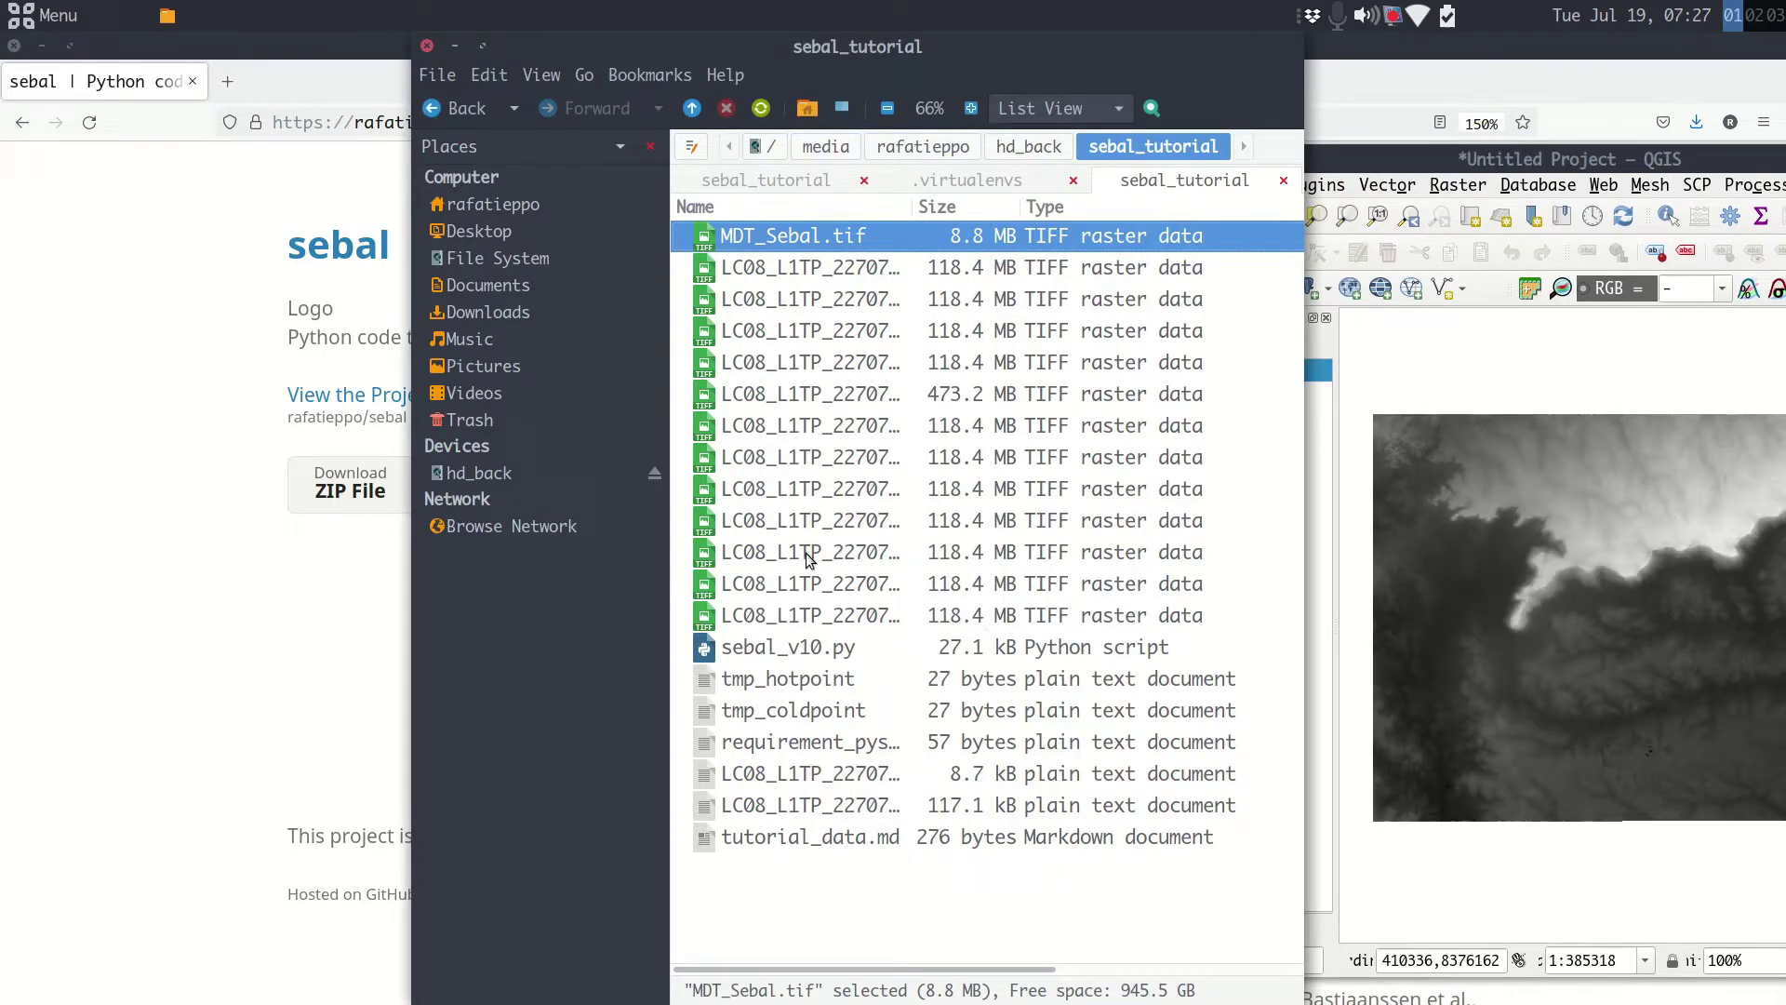
pyautogui.click(818, 525)
pyautogui.moveTo(813, 525); pyautogui.dragTo(1531, 849)
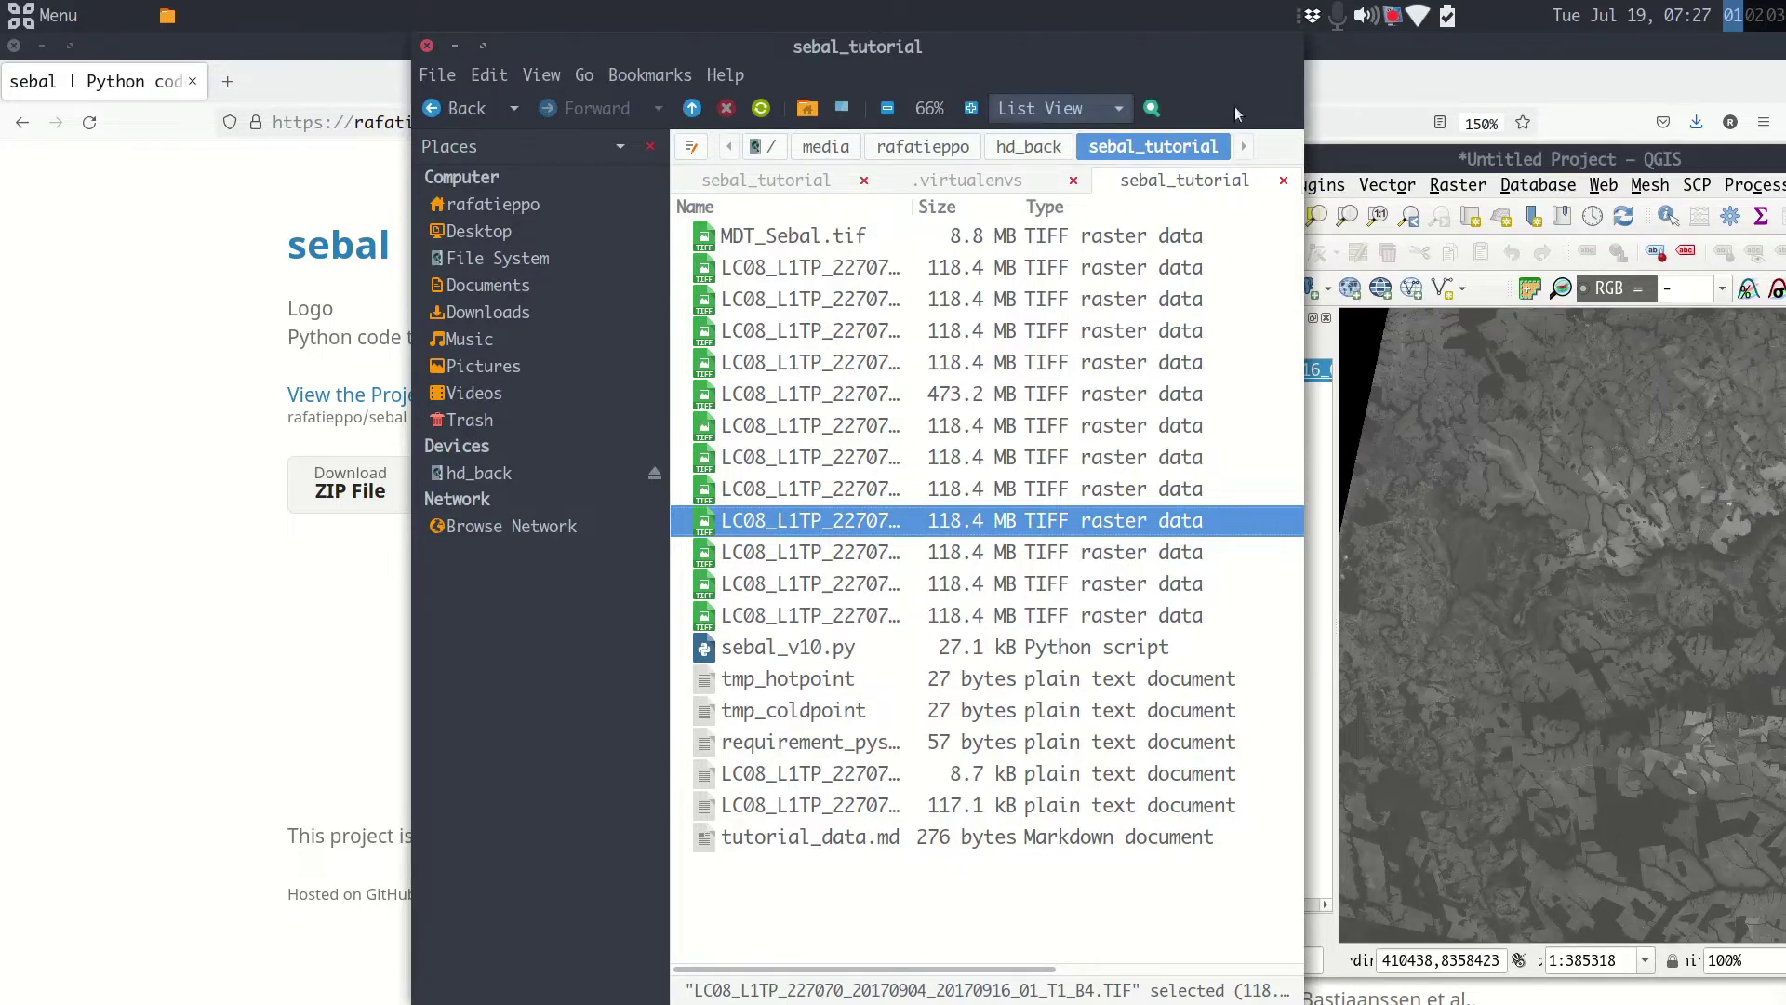
# Maximize QGIS and move the LC08 band 4 layer below MDT_Sebal.
pyautogui.click(1370, 58)
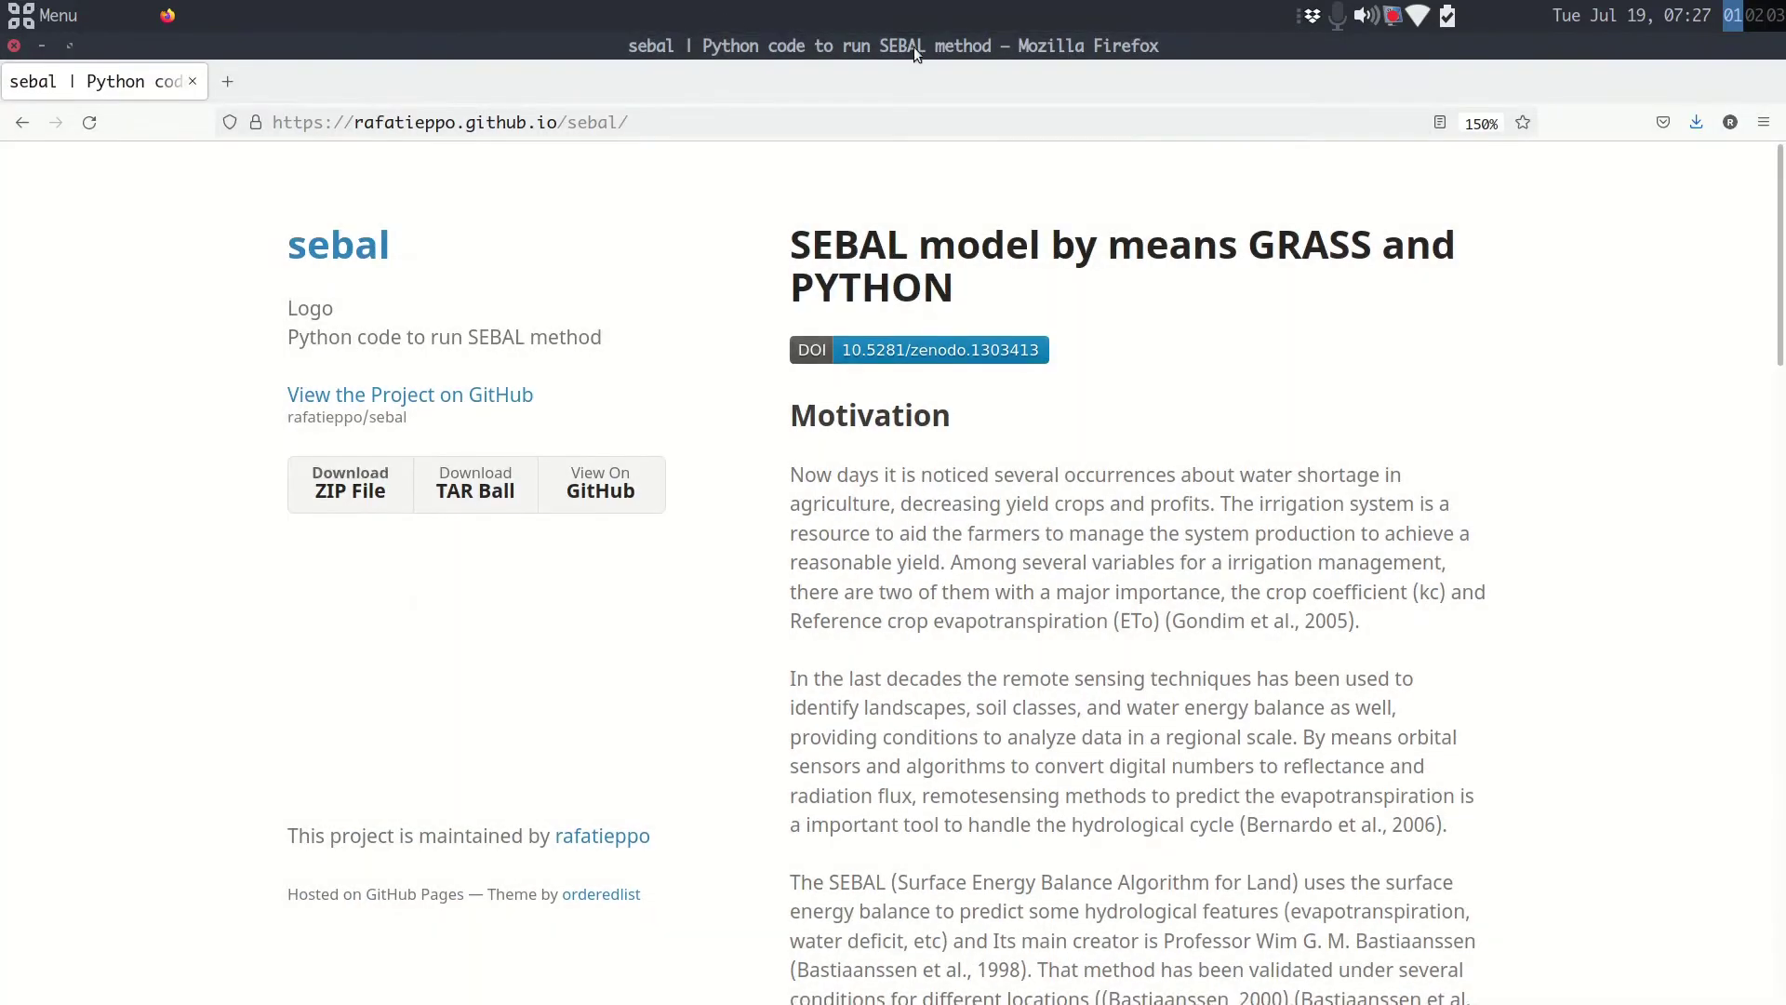
pyautogui.hotkey('alt', 'Tab')
pyautogui.doubleClick(1433, 160)
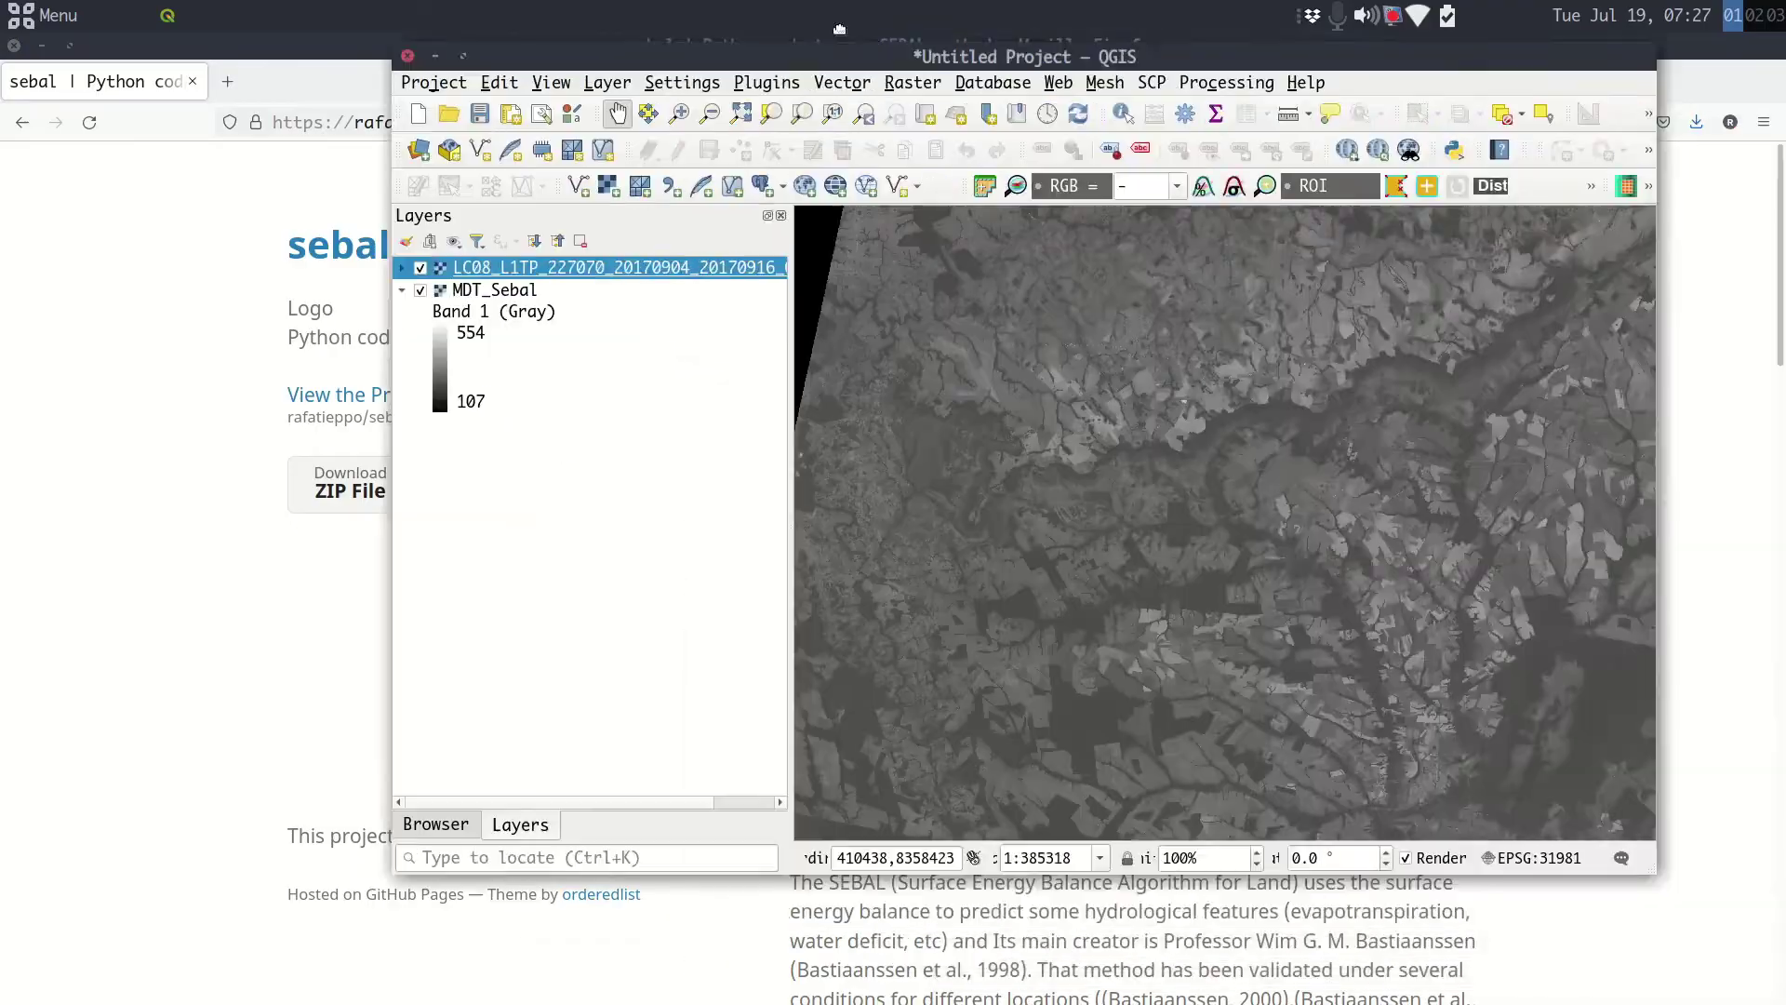
pyautogui.moveTo(105, 267); pyautogui.dragTo(154, 482)
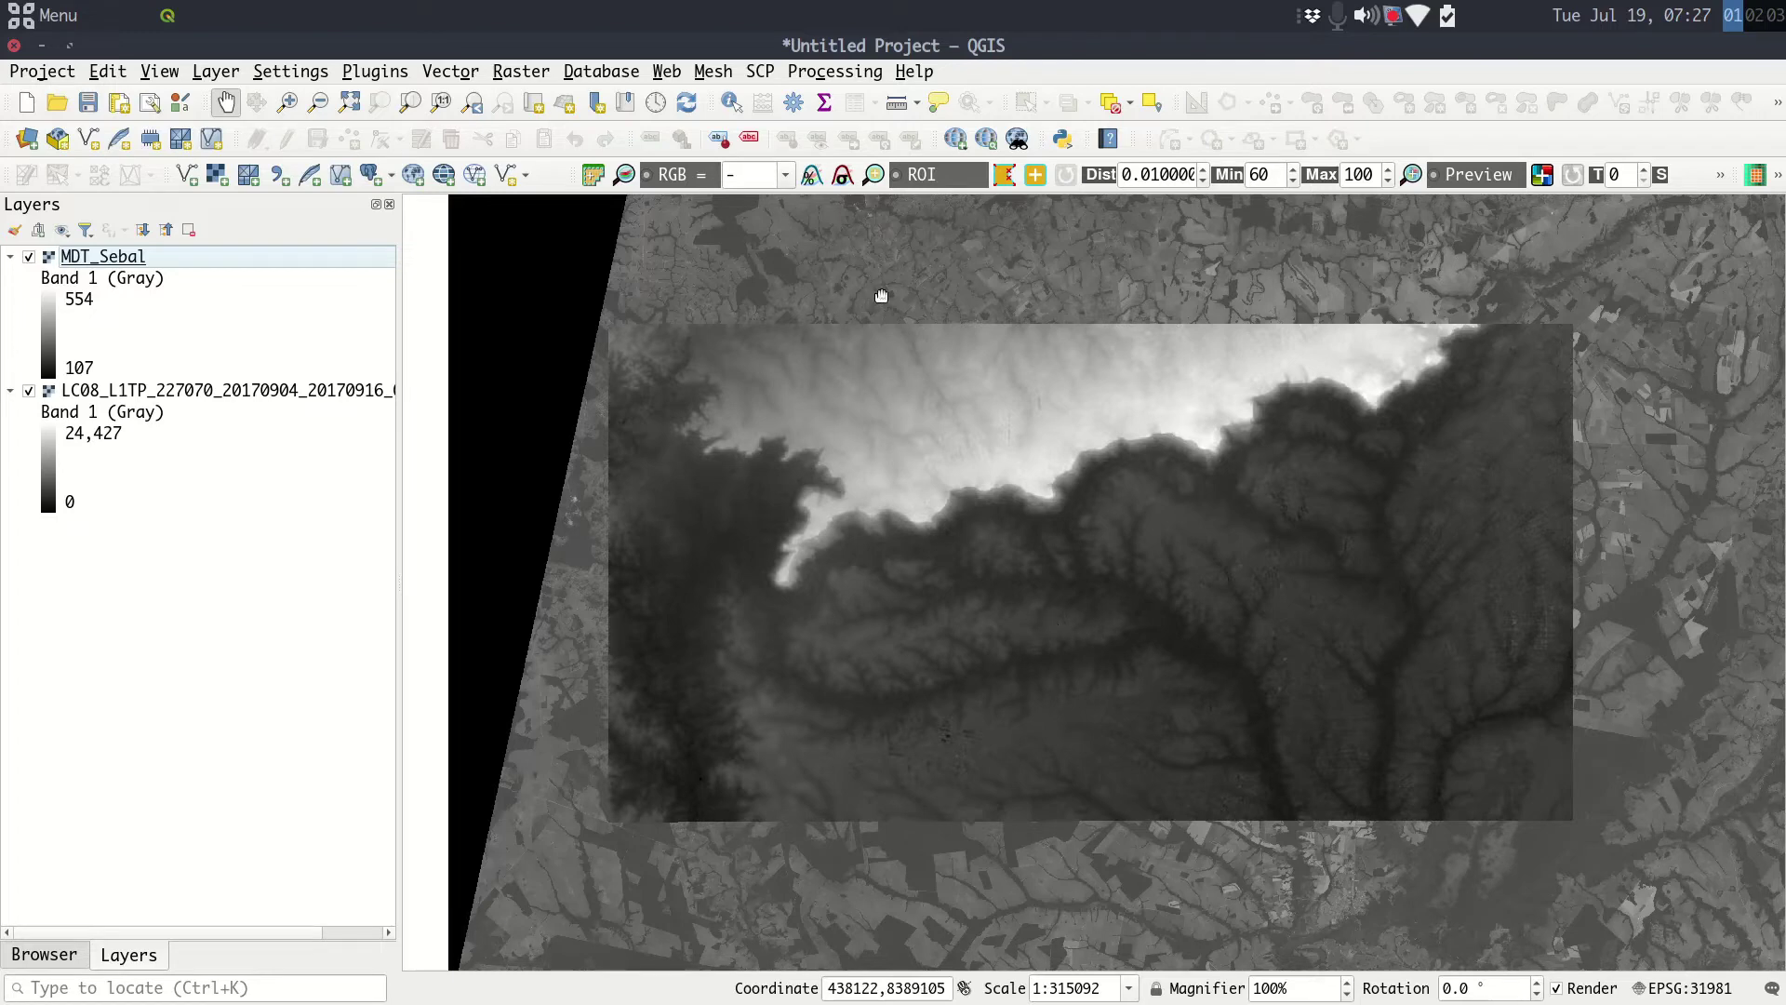
# Zoom out to the whole tilted Landsat scene, then switch to the SEBAL page in Firefox.
pyautogui.scroll(-1, 882, 295)
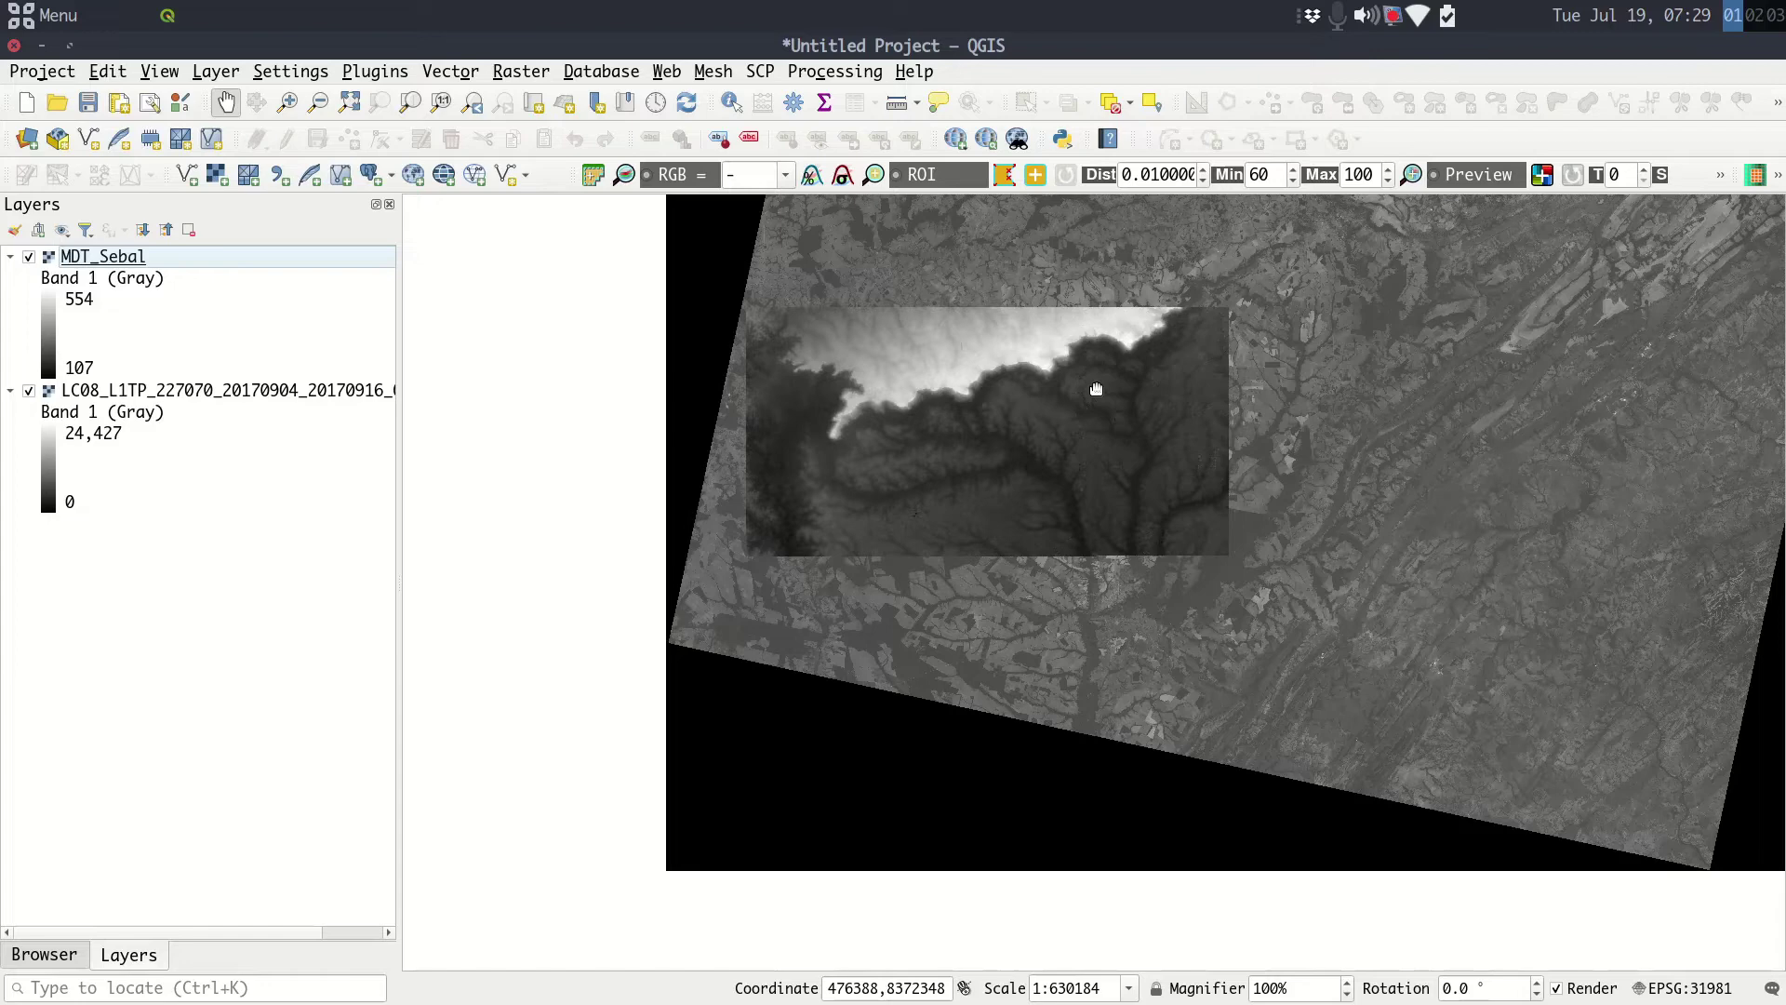
pyautogui.hotkey('alt', 'Tab')
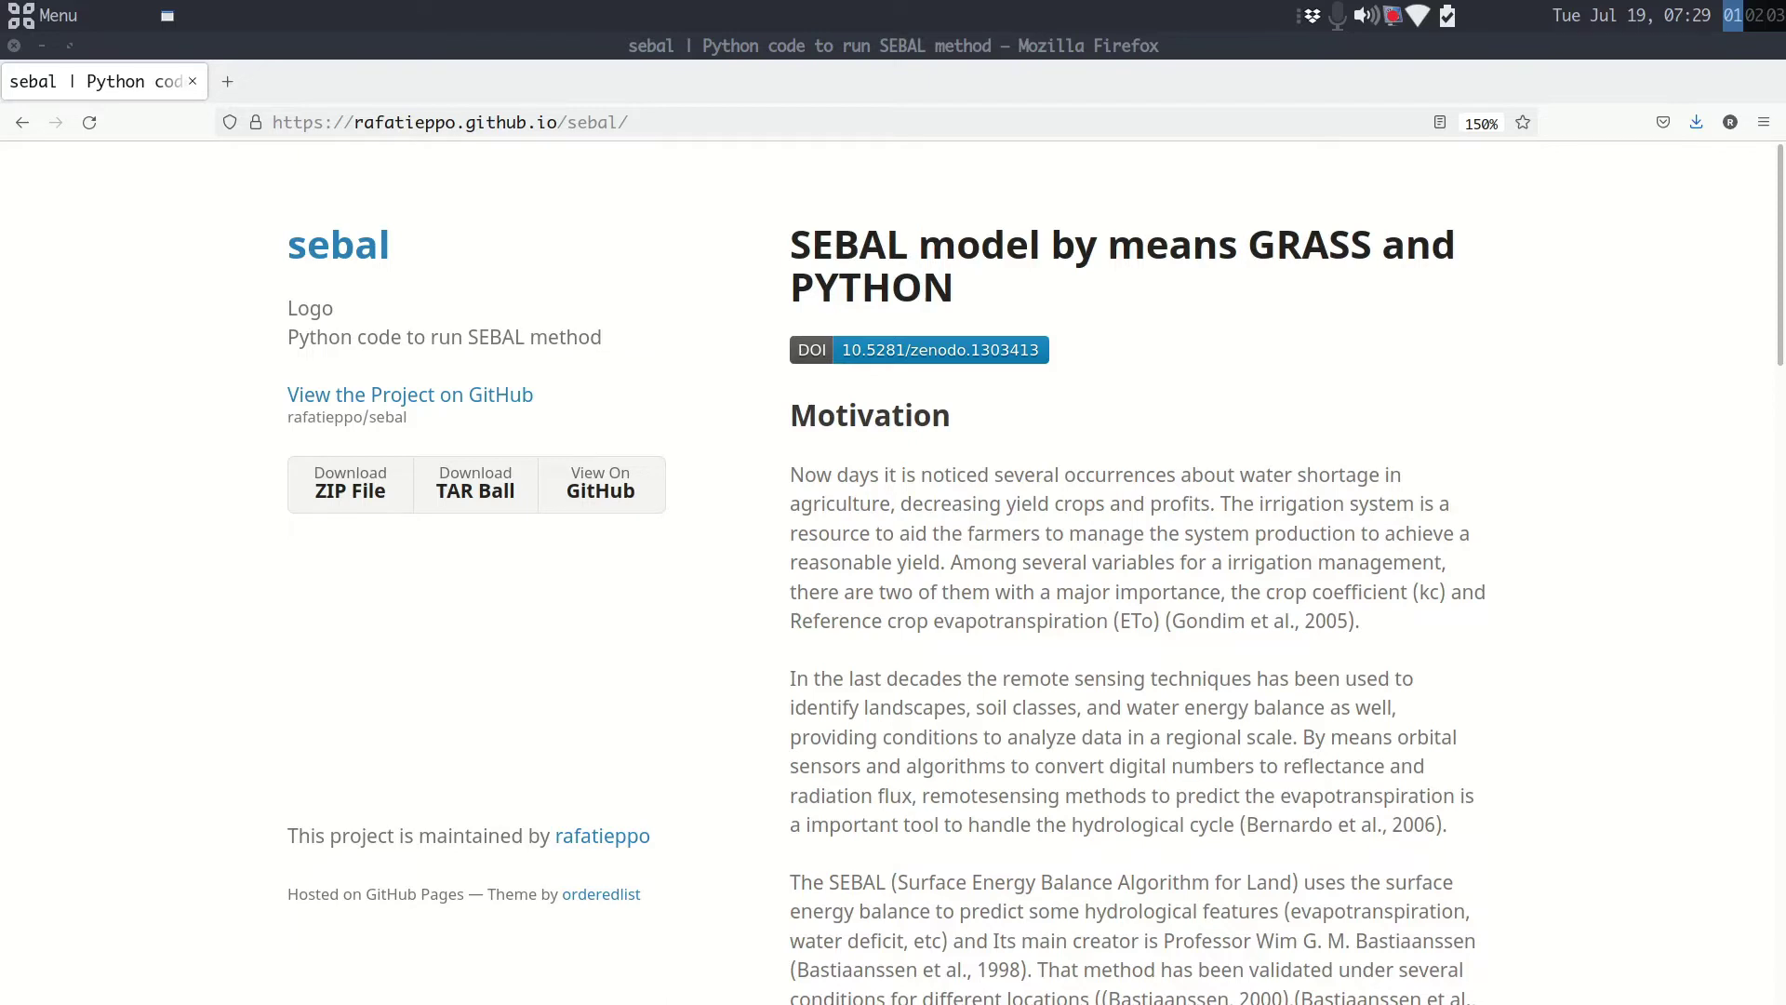
# Switch from Firefox to the sebal_tutorial folder window in Caja.
pyautogui.hotkey('alt', 'Tab')
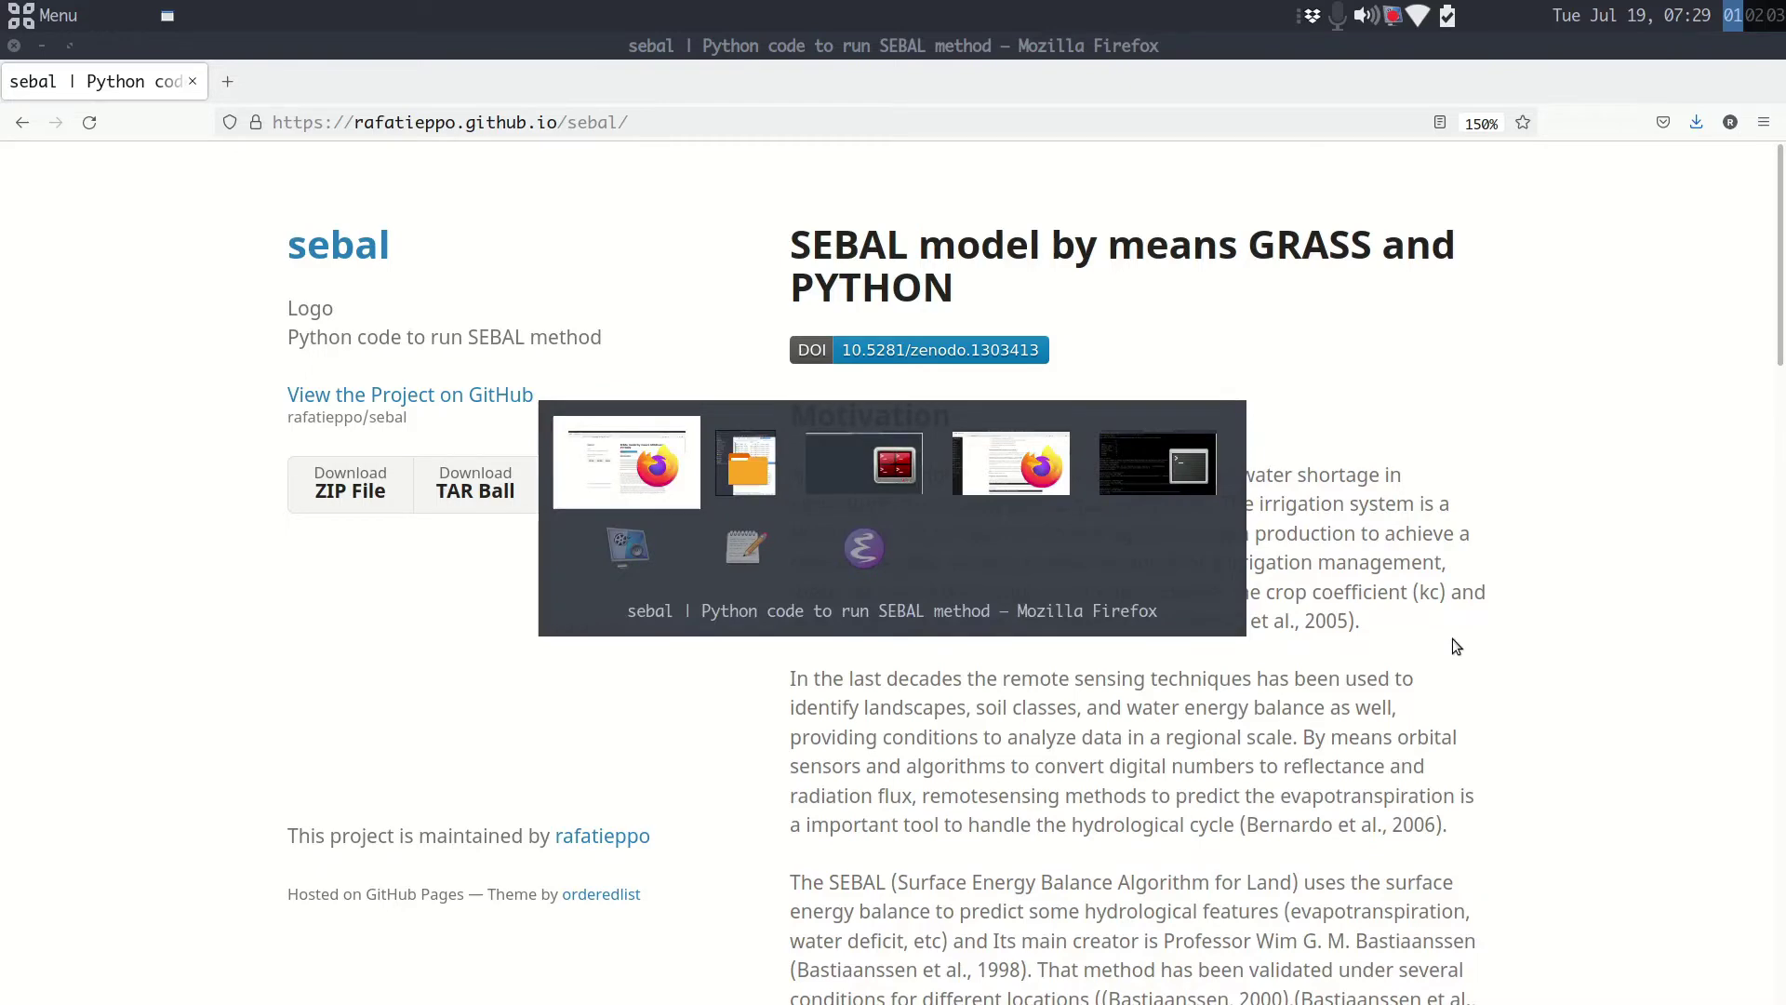
pyautogui.hotkey('alt', 'Tab')
# Maximize Caja and delete tmp_hotpoint and tmp_coldpoint from sebal_tutorial.
pyautogui.doubleClick(1046, 46)
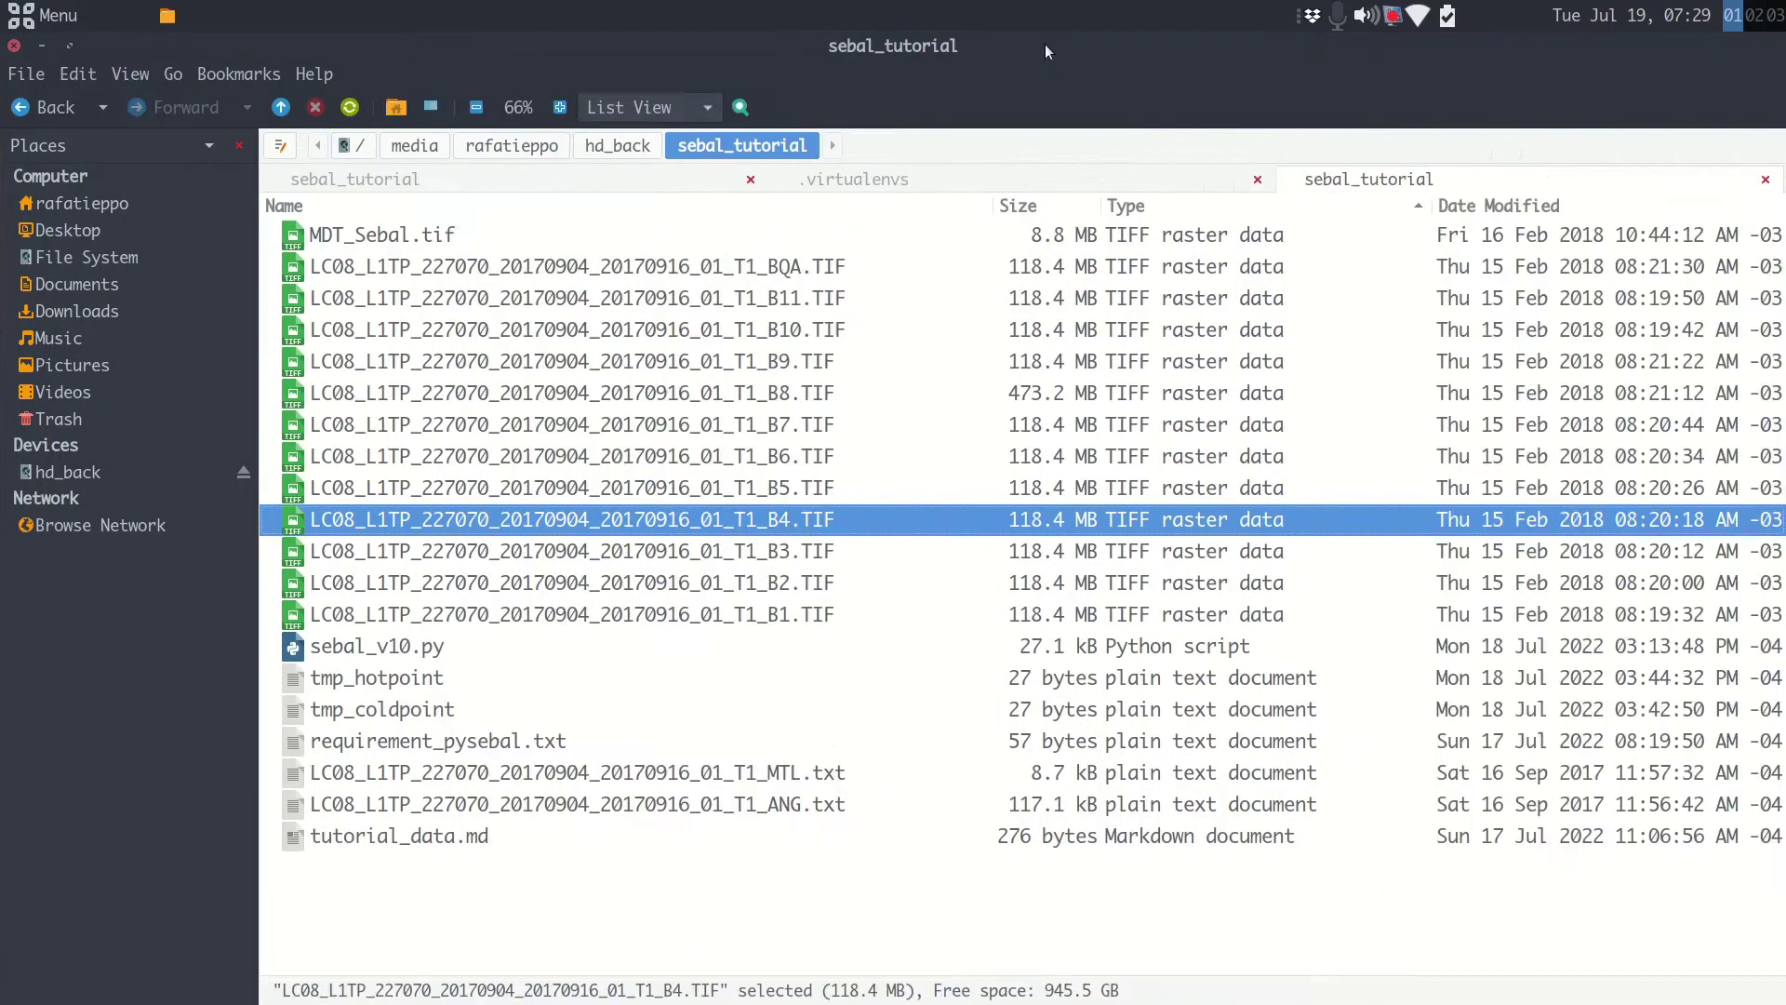
pyautogui.click(365, 237)
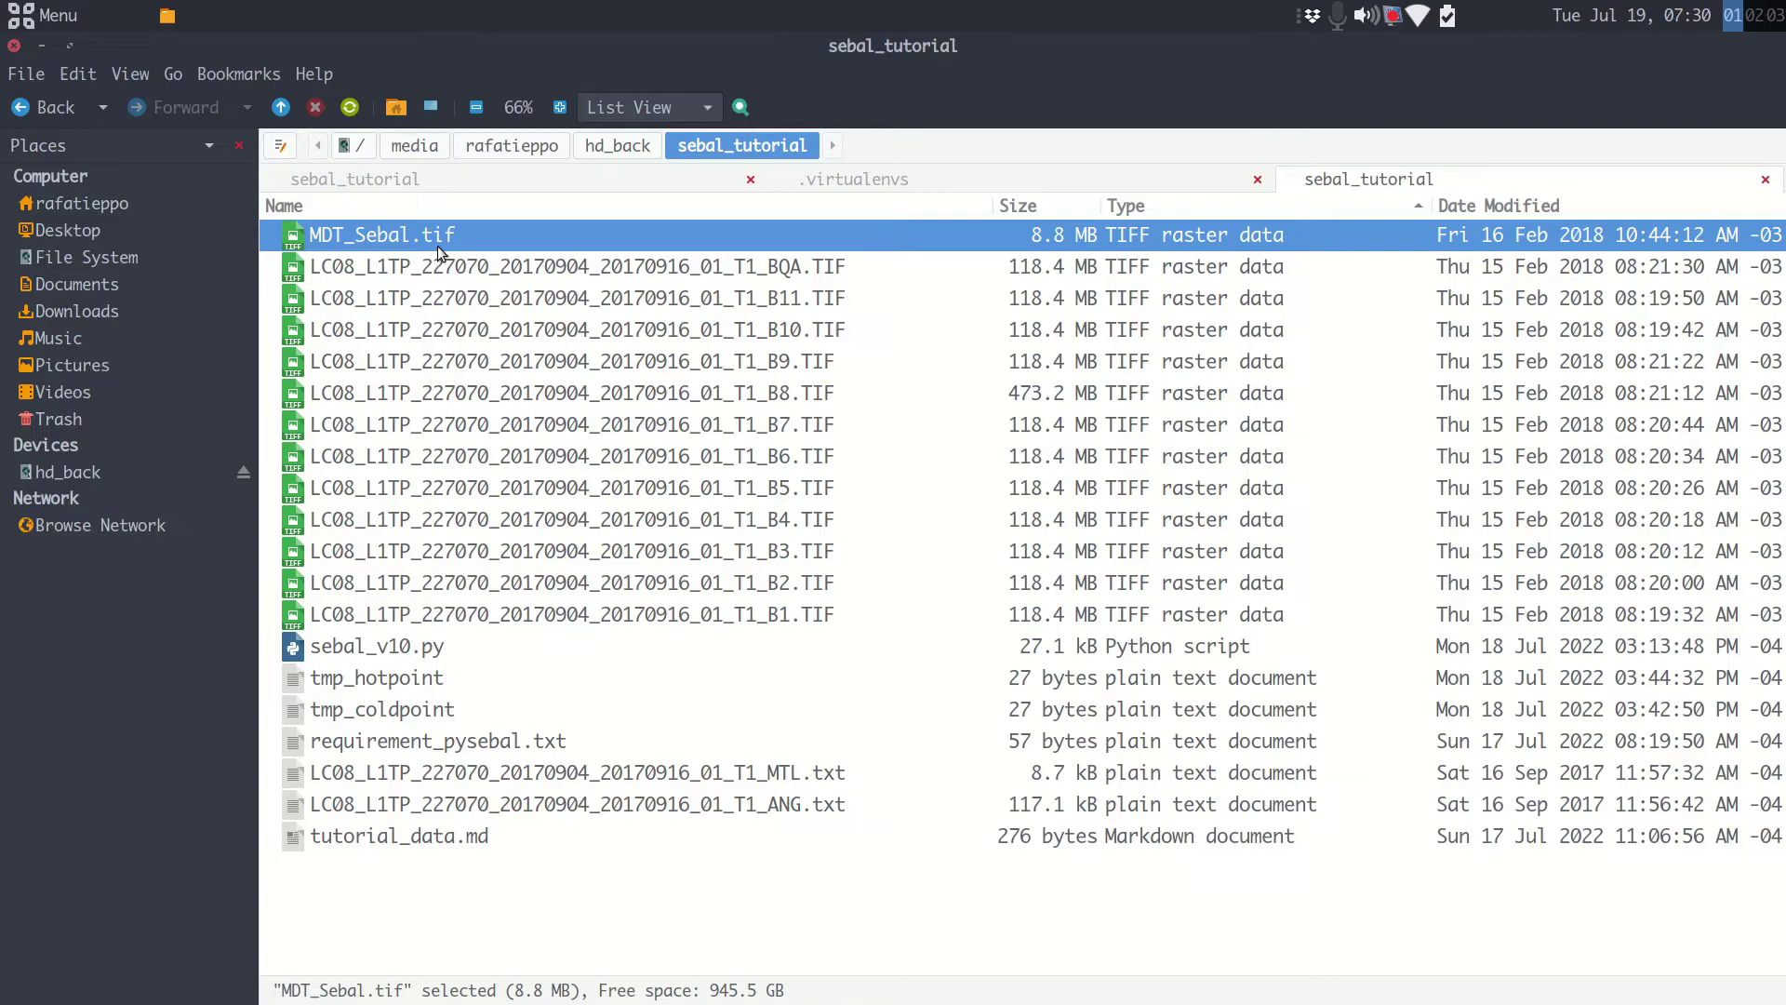
pyautogui.click(409, 686)
pyautogui.keyDown('ctrl'); pyautogui.click(414, 713); pyautogui.keyUp('ctrl')
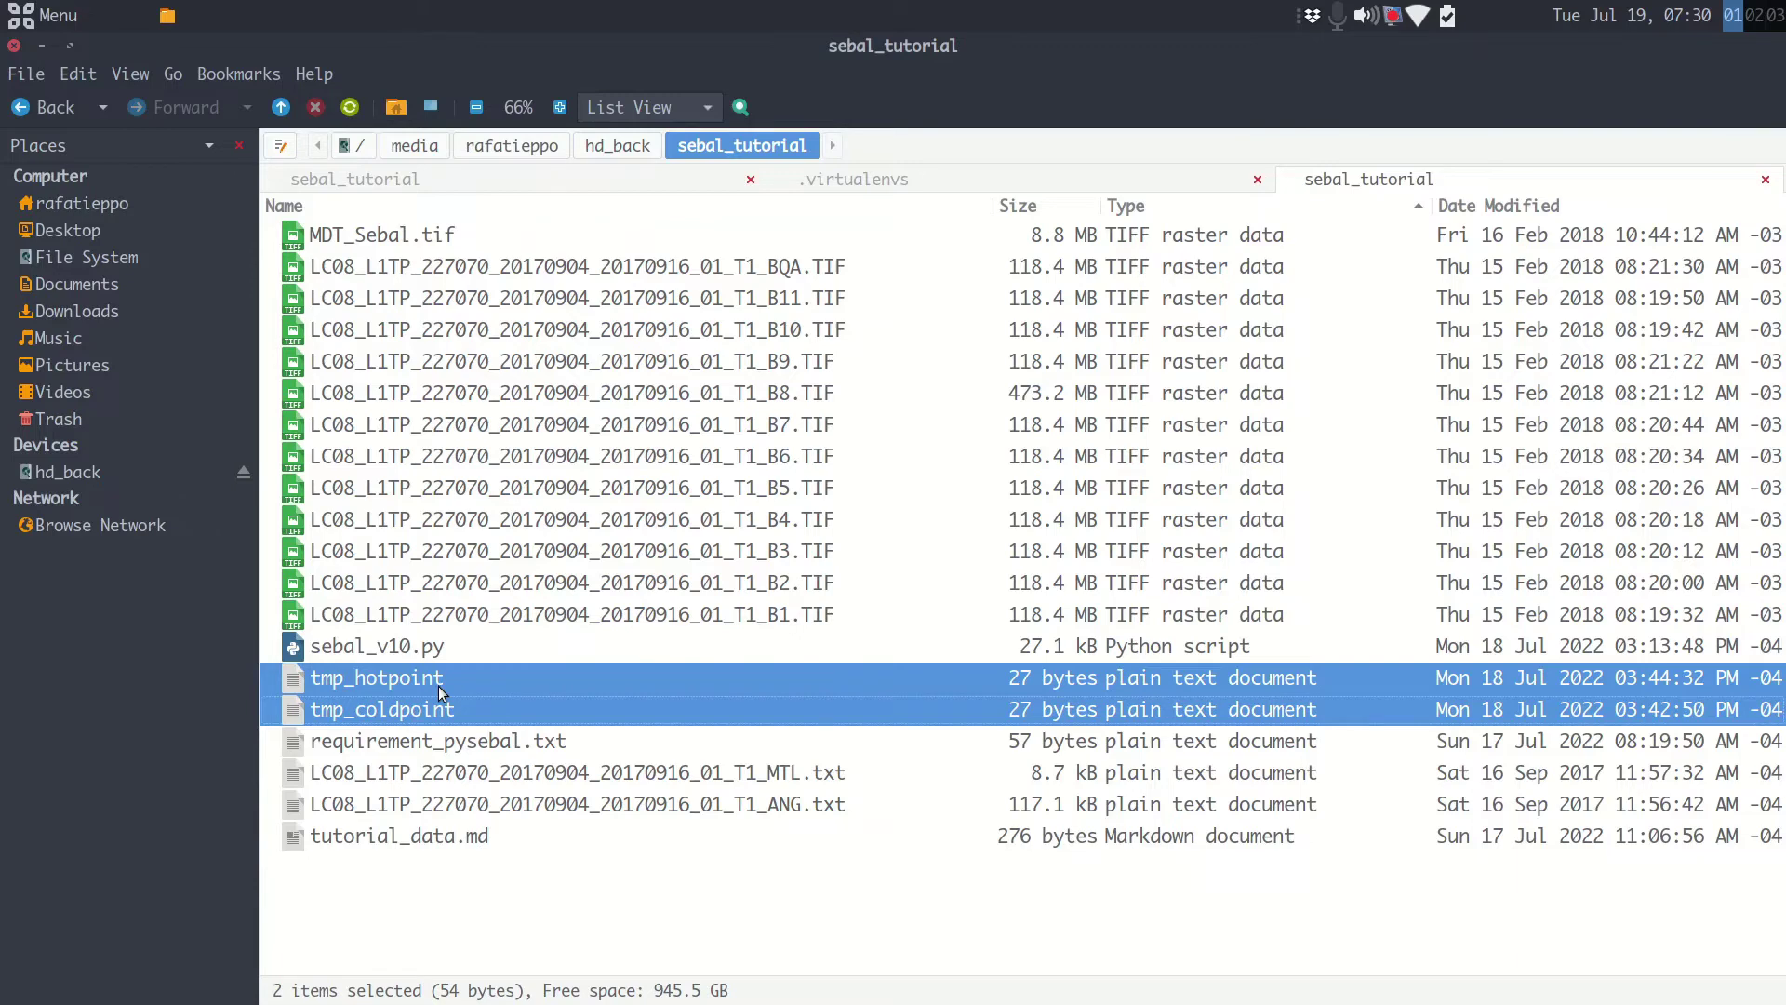
pyautogui.press('Delete')
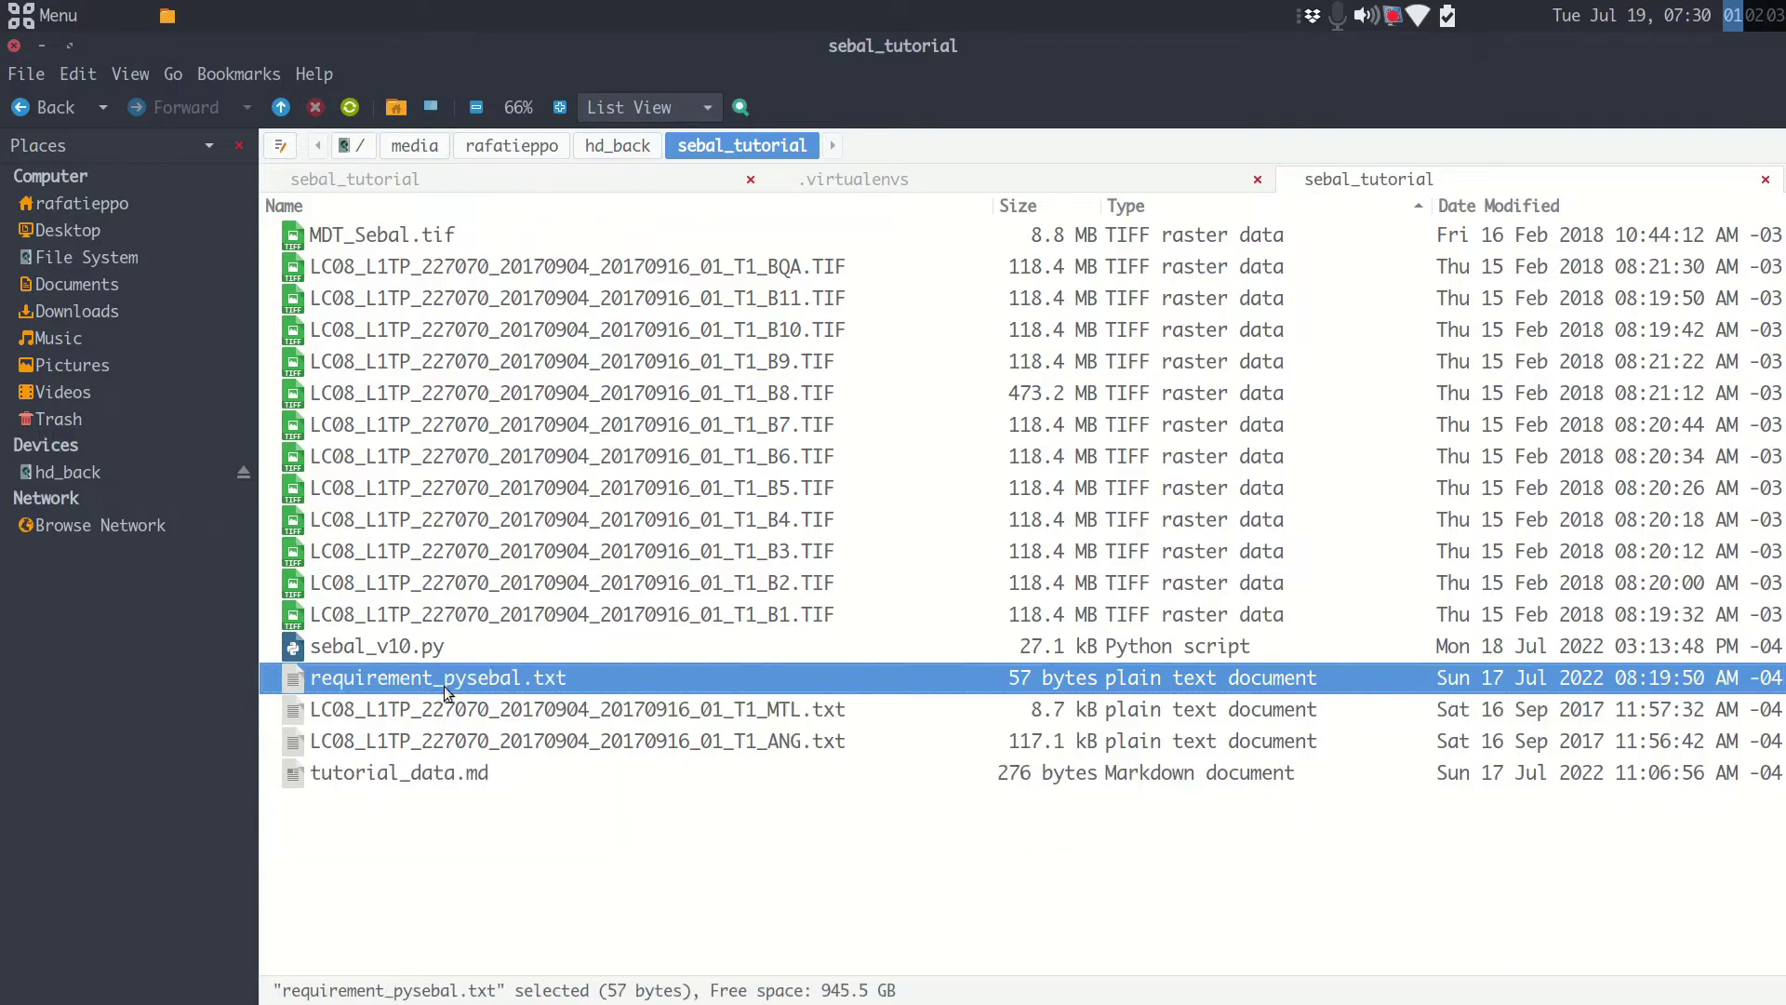
# Select the Landsat MTL and ANG text files and tutorial_data.md in turn.
pyautogui.click(725, 711)
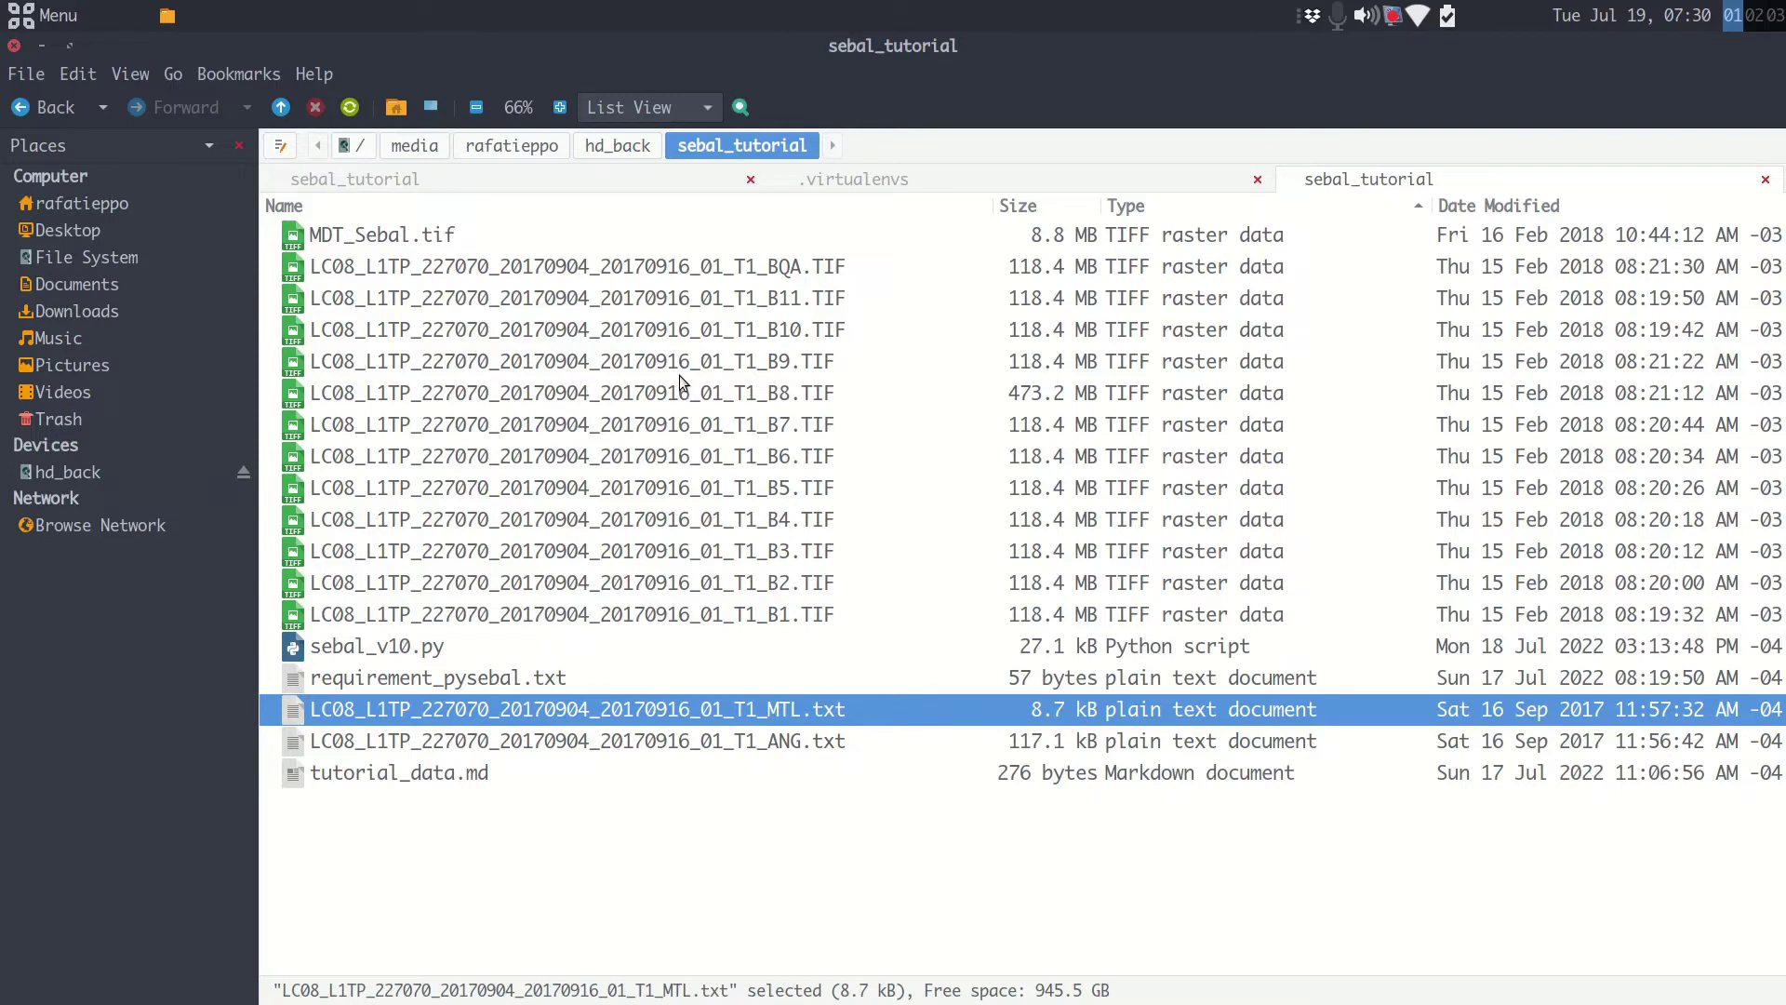
pyautogui.click(779, 746)
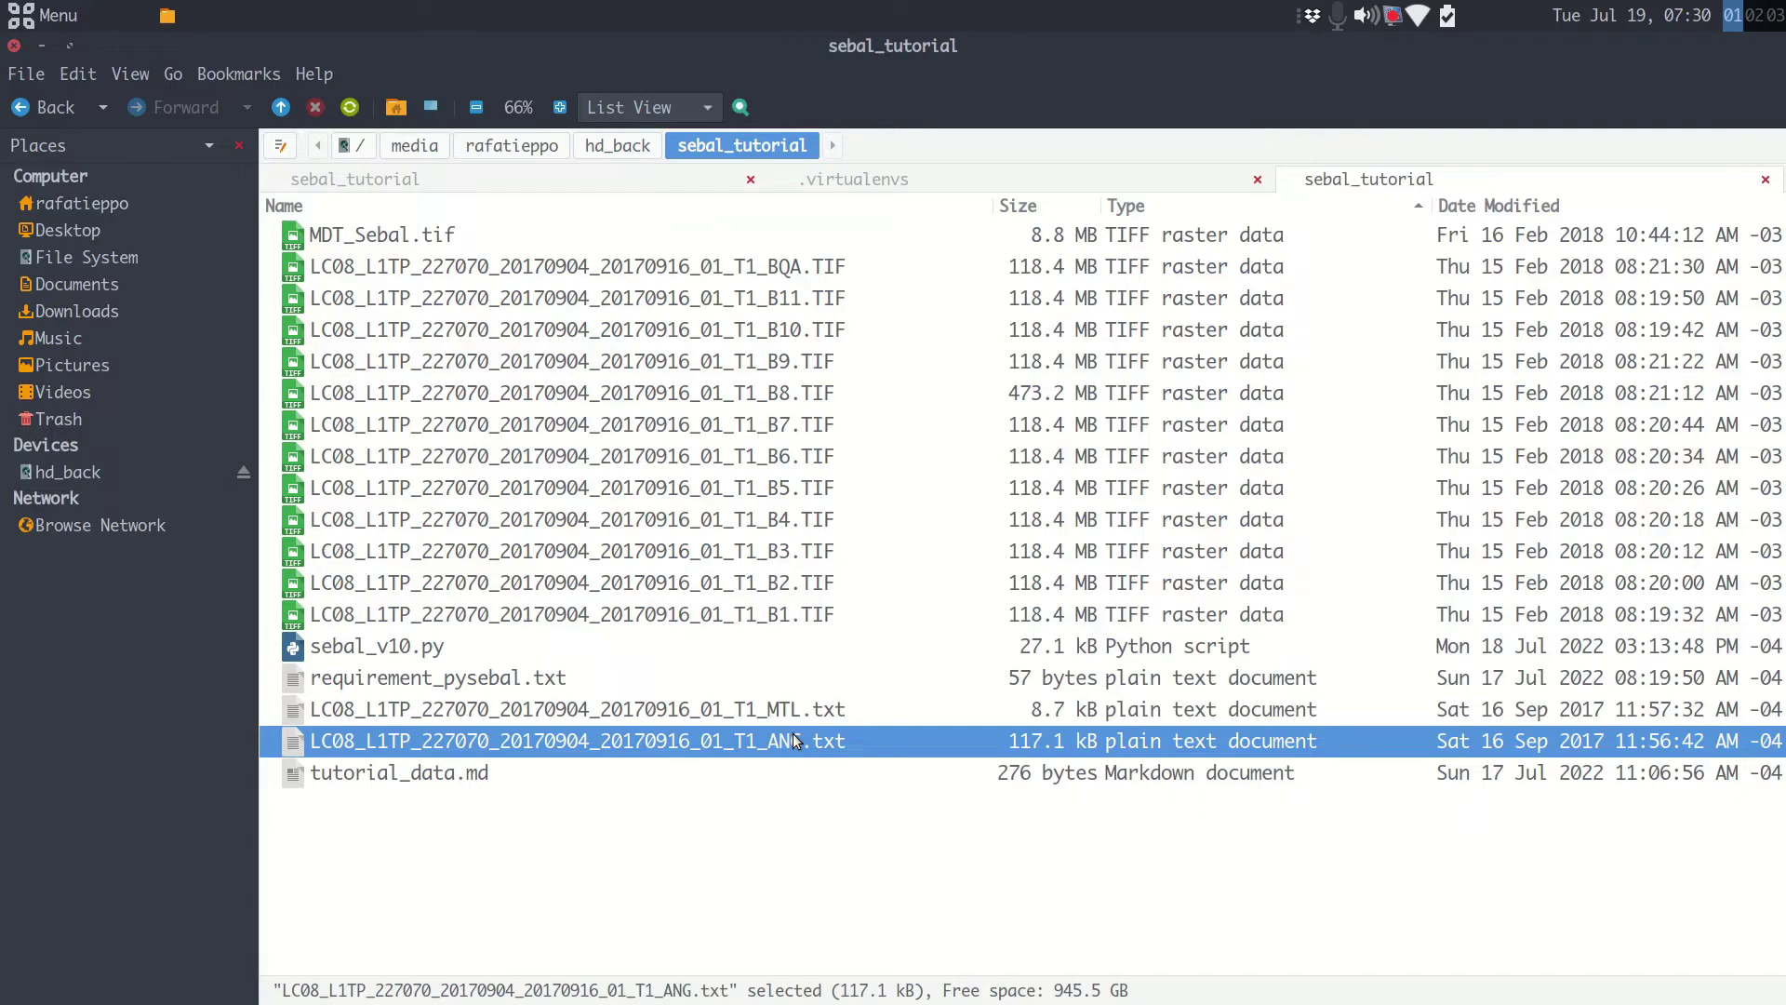
pyautogui.click(450, 782)
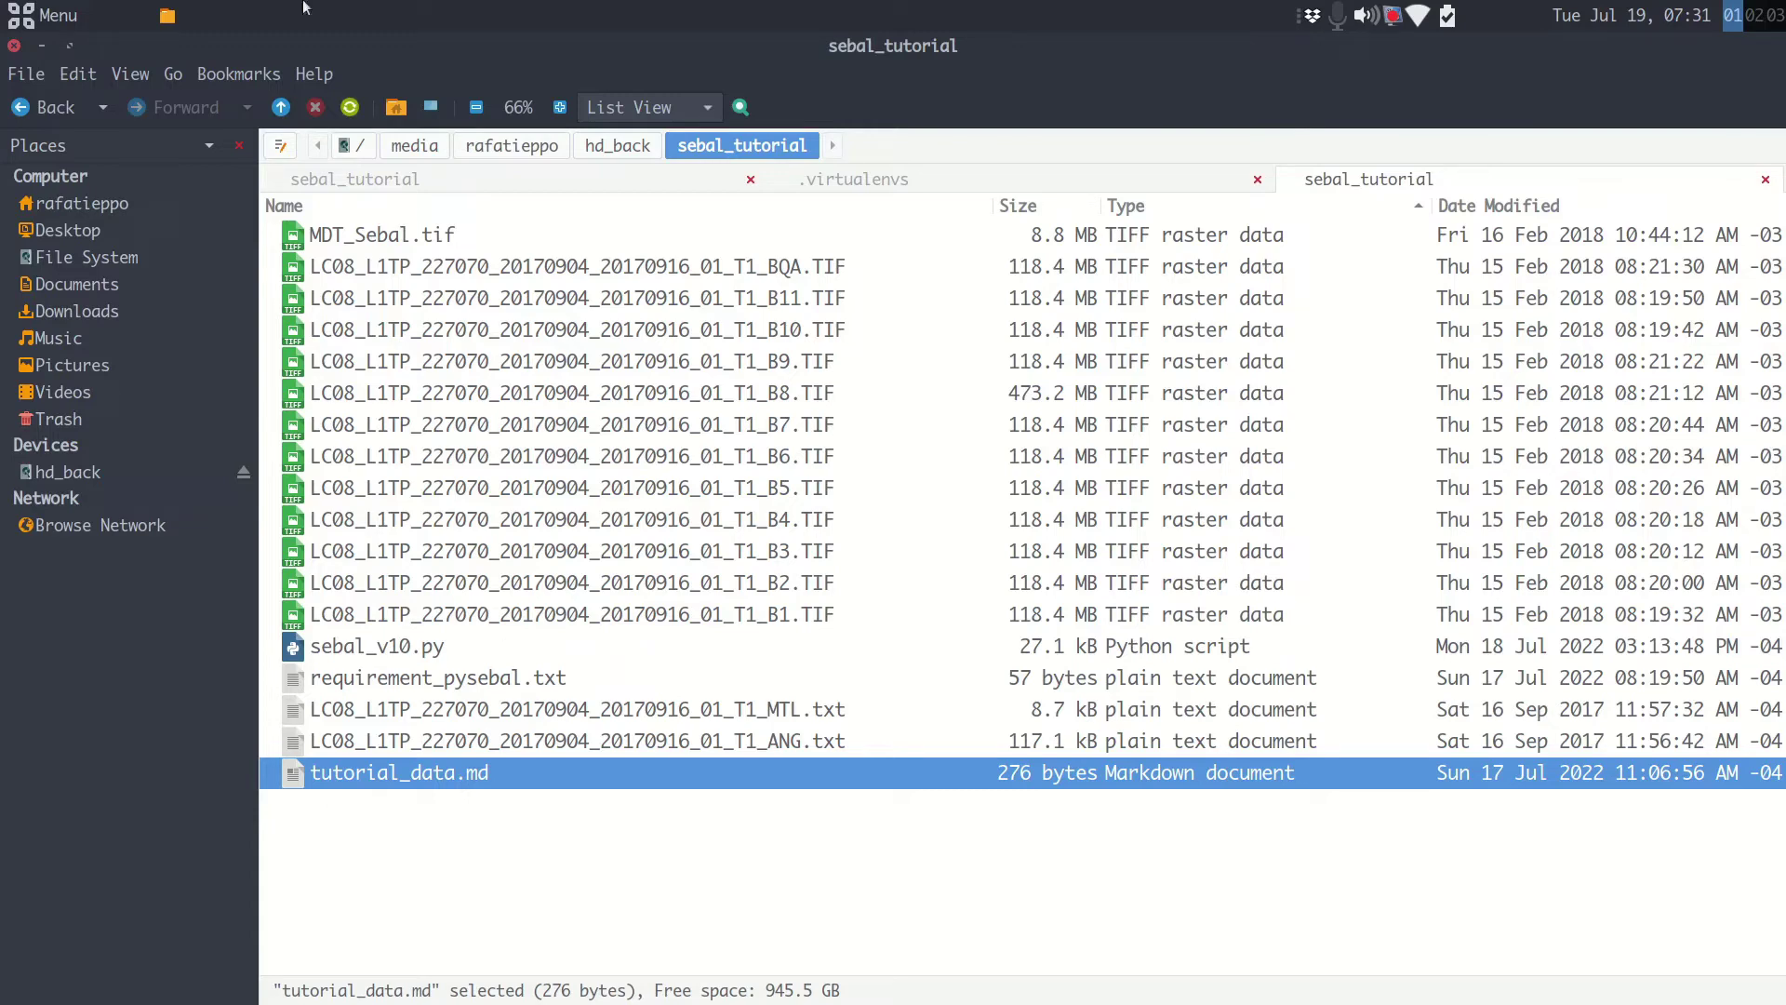
# Go to the home folder and show hidden dot-folders with Ctrl+H.
pyautogui.click(900, 182)
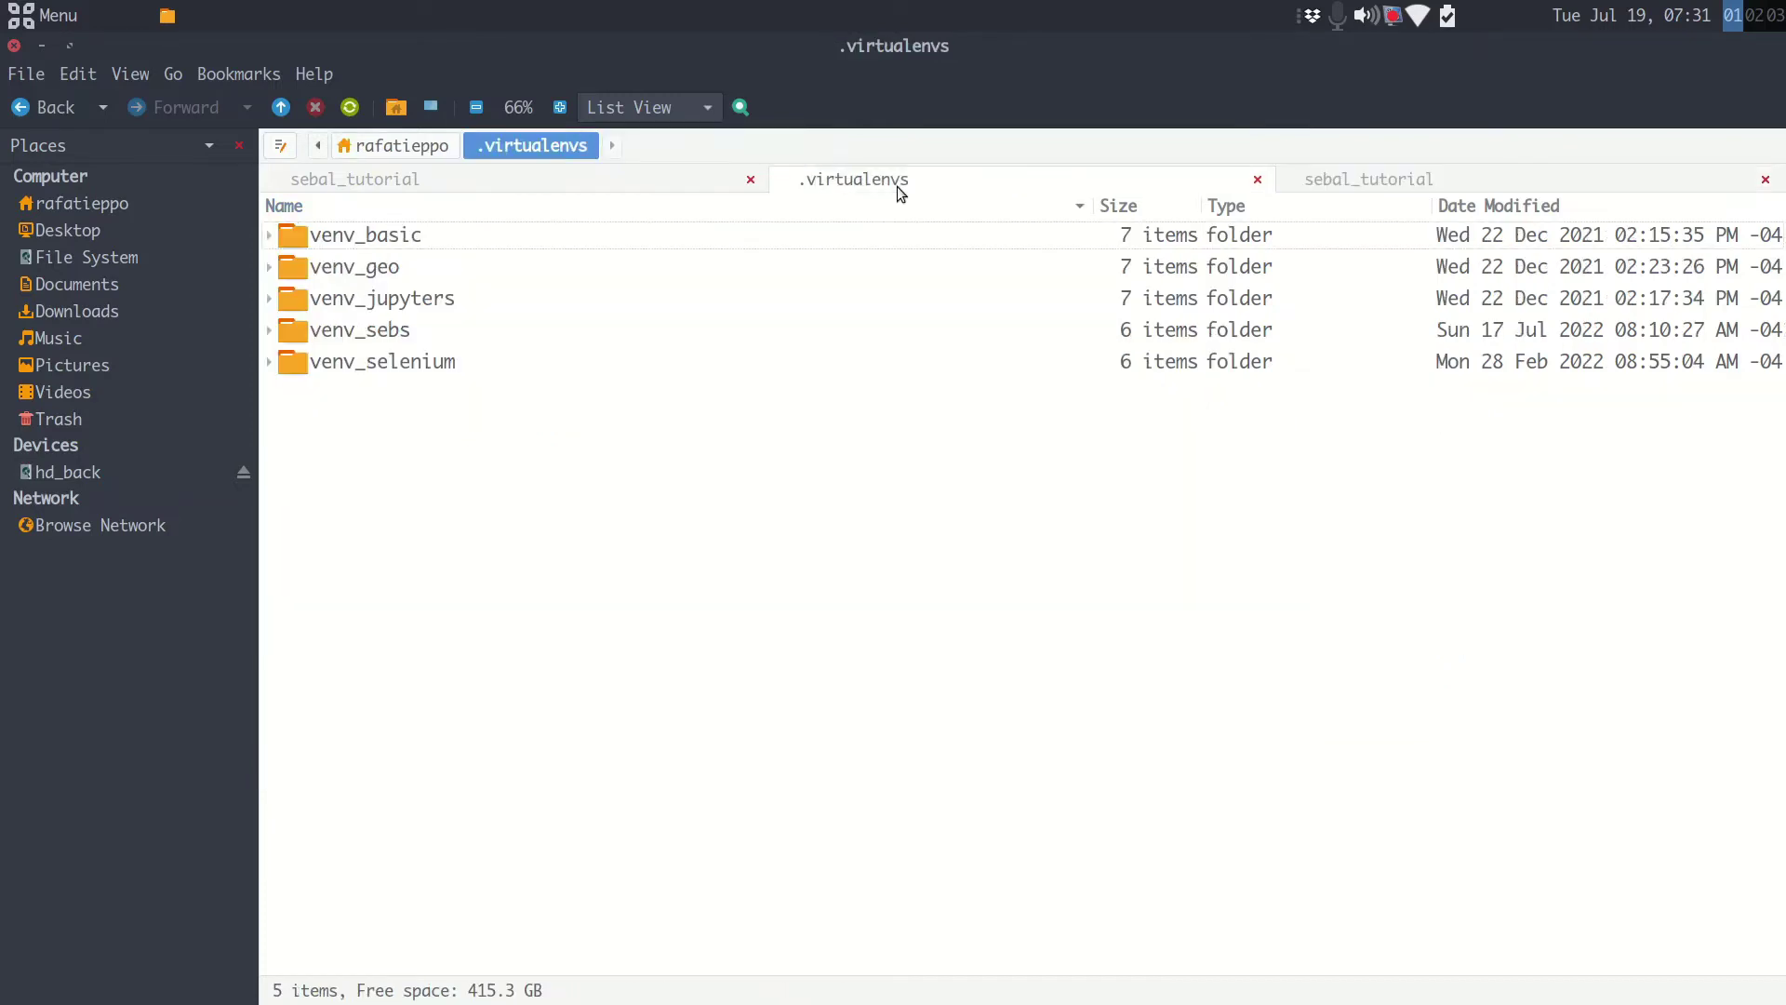
pyautogui.click(392, 152)
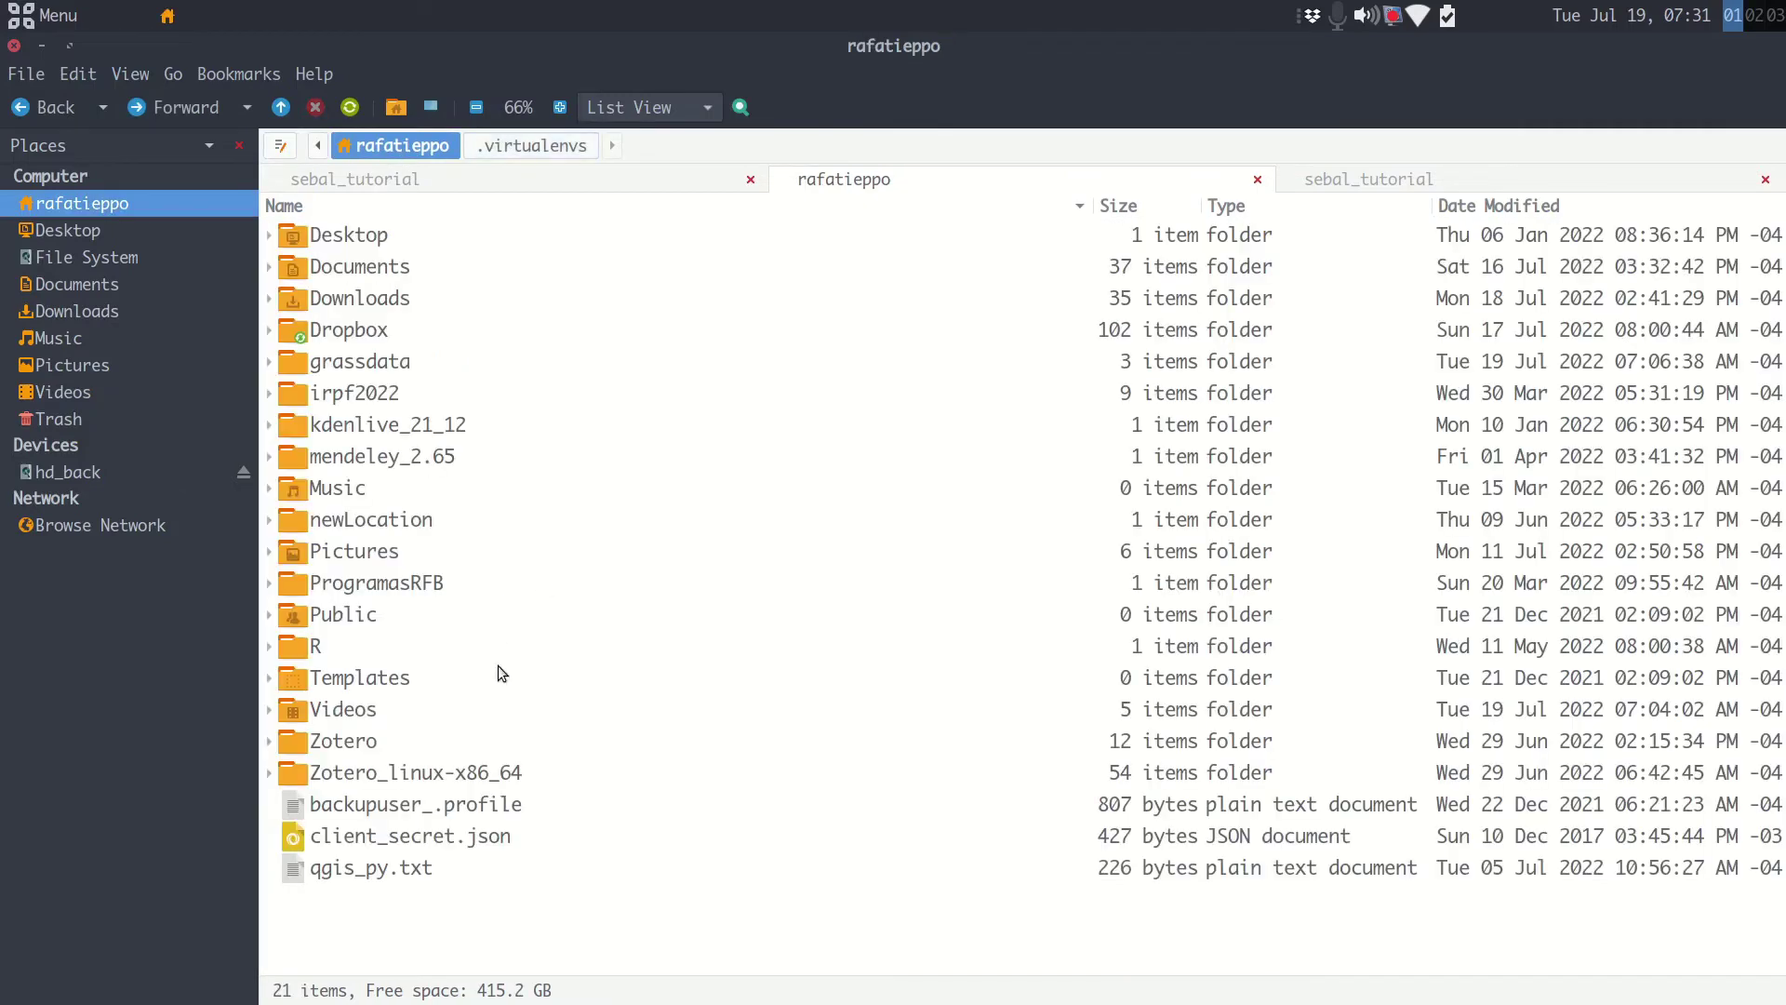
pyautogui.click(657, 867)
pyautogui.hotkey('ctrl', 'h')
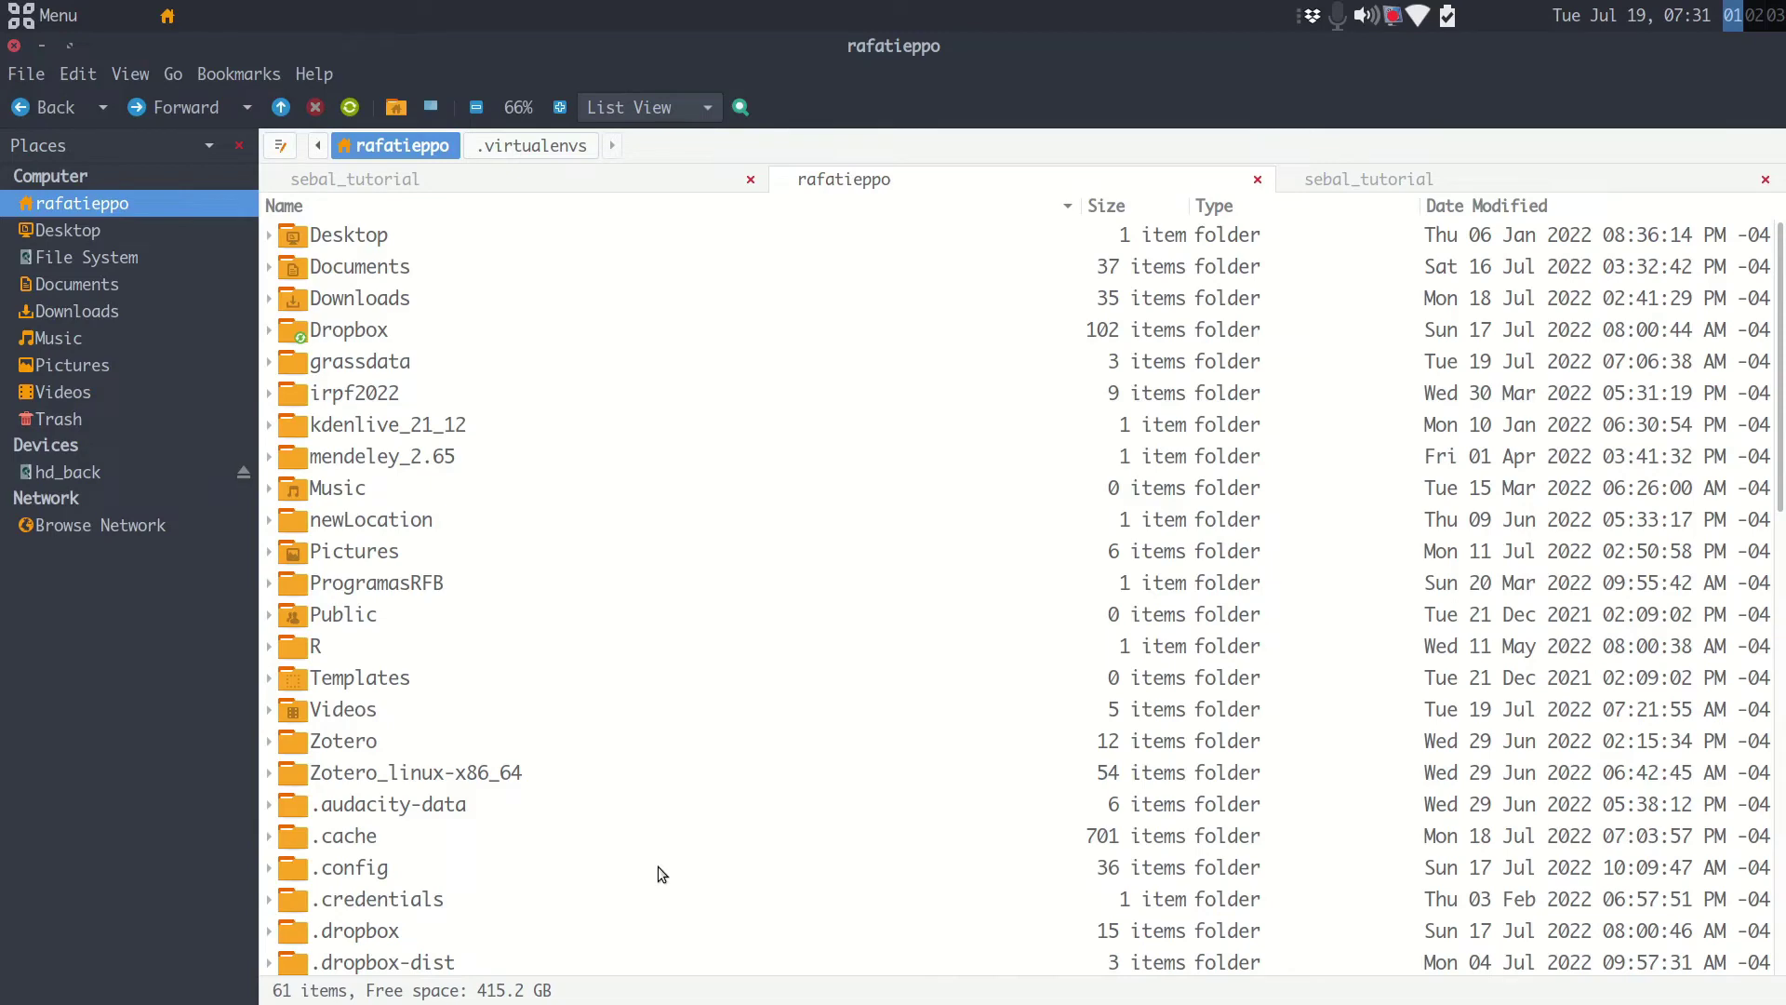
# Find and open the .virtualenvs folder listing the five venv_ environments.
pyautogui.scroll(-6, 657, 867)
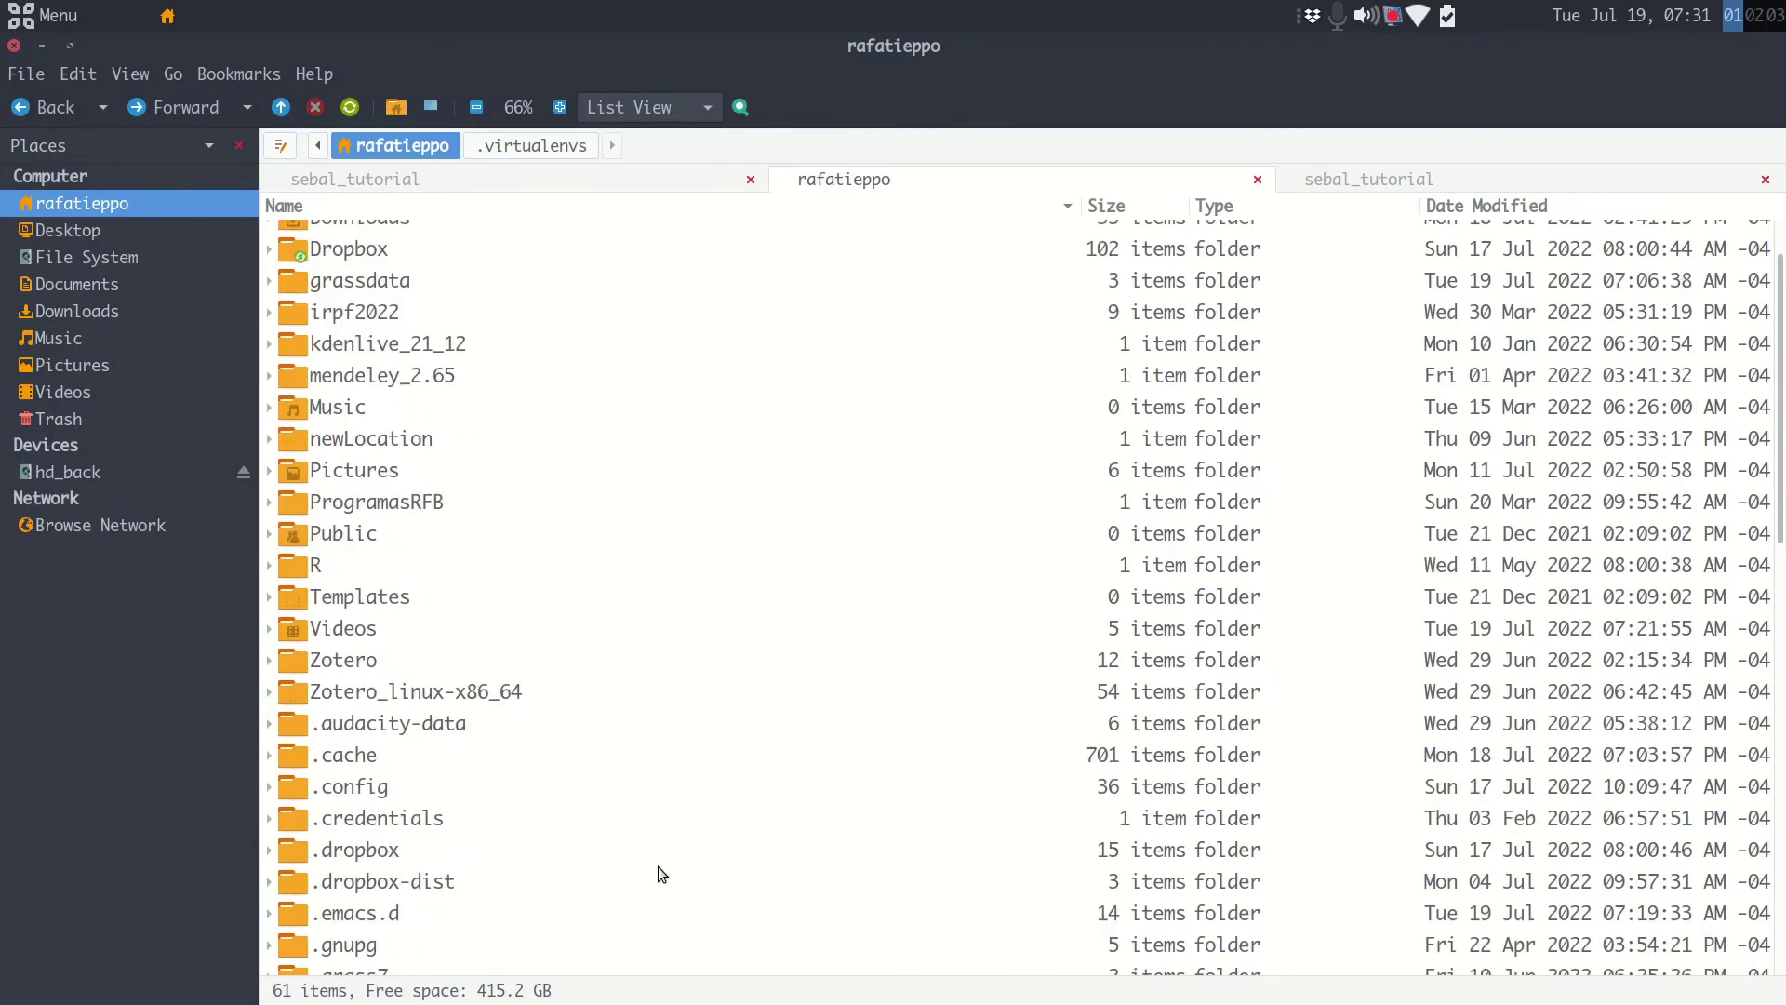
pyautogui.scroll(-1, 661, 874)
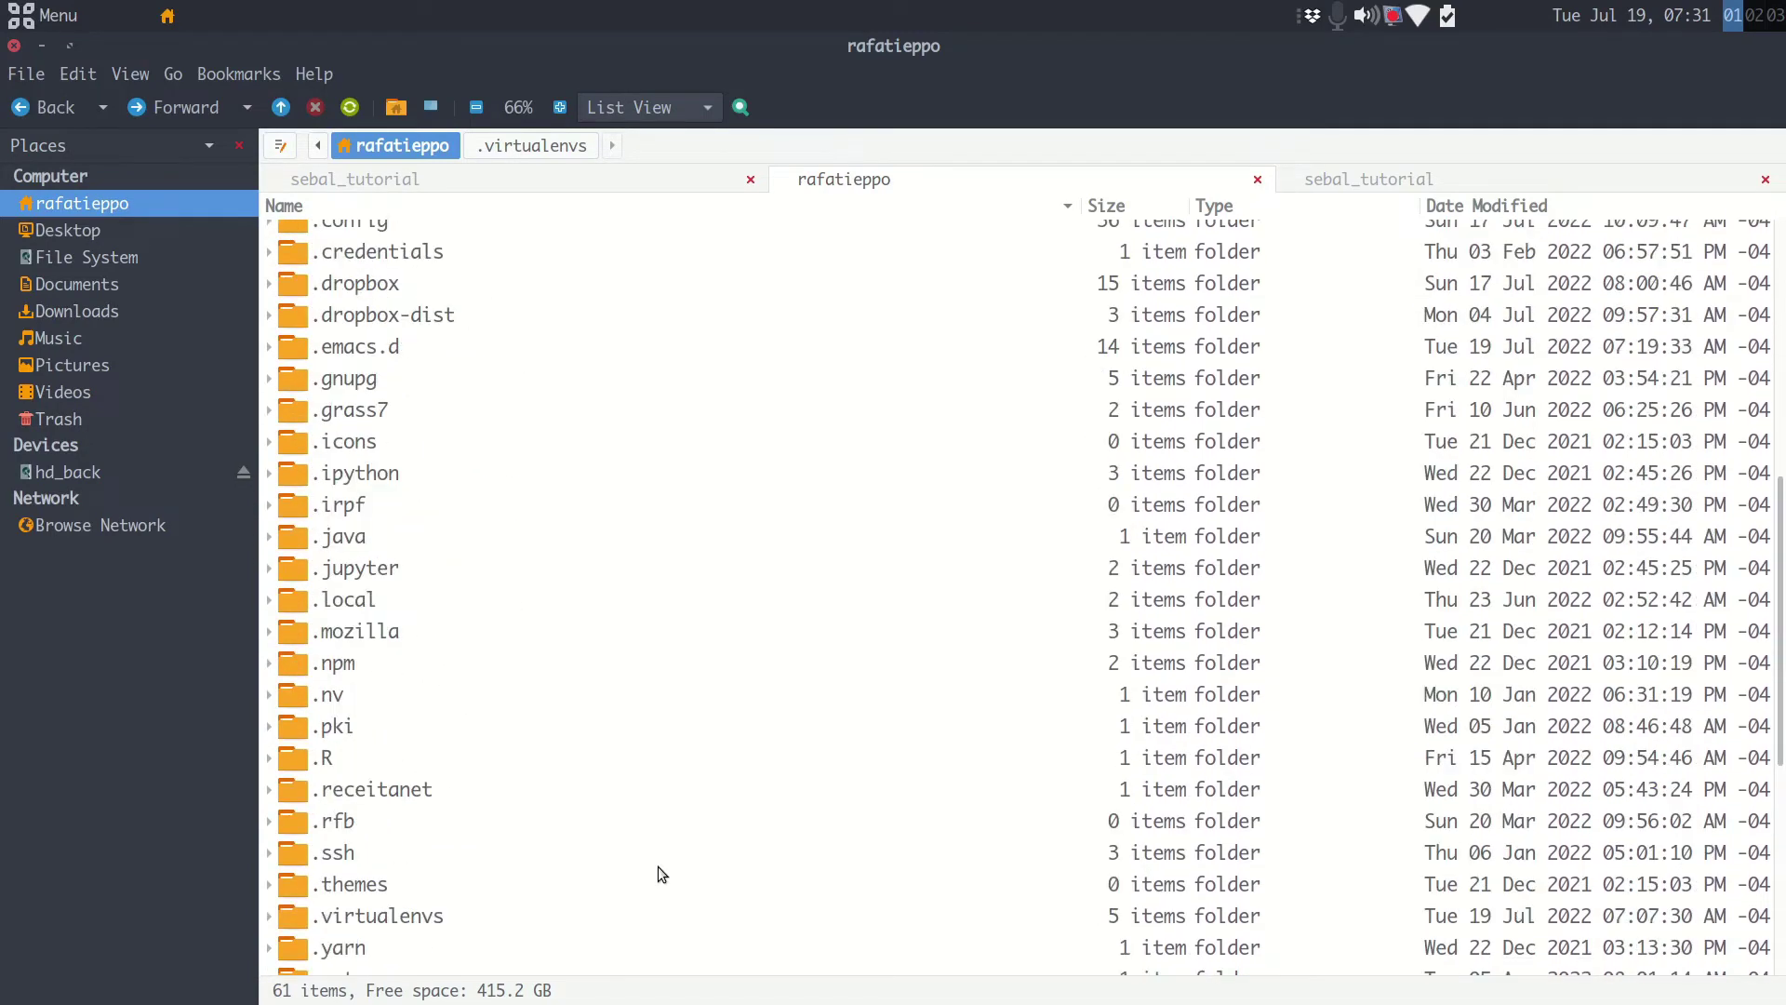
pyautogui.scroll(1, 660, 873)
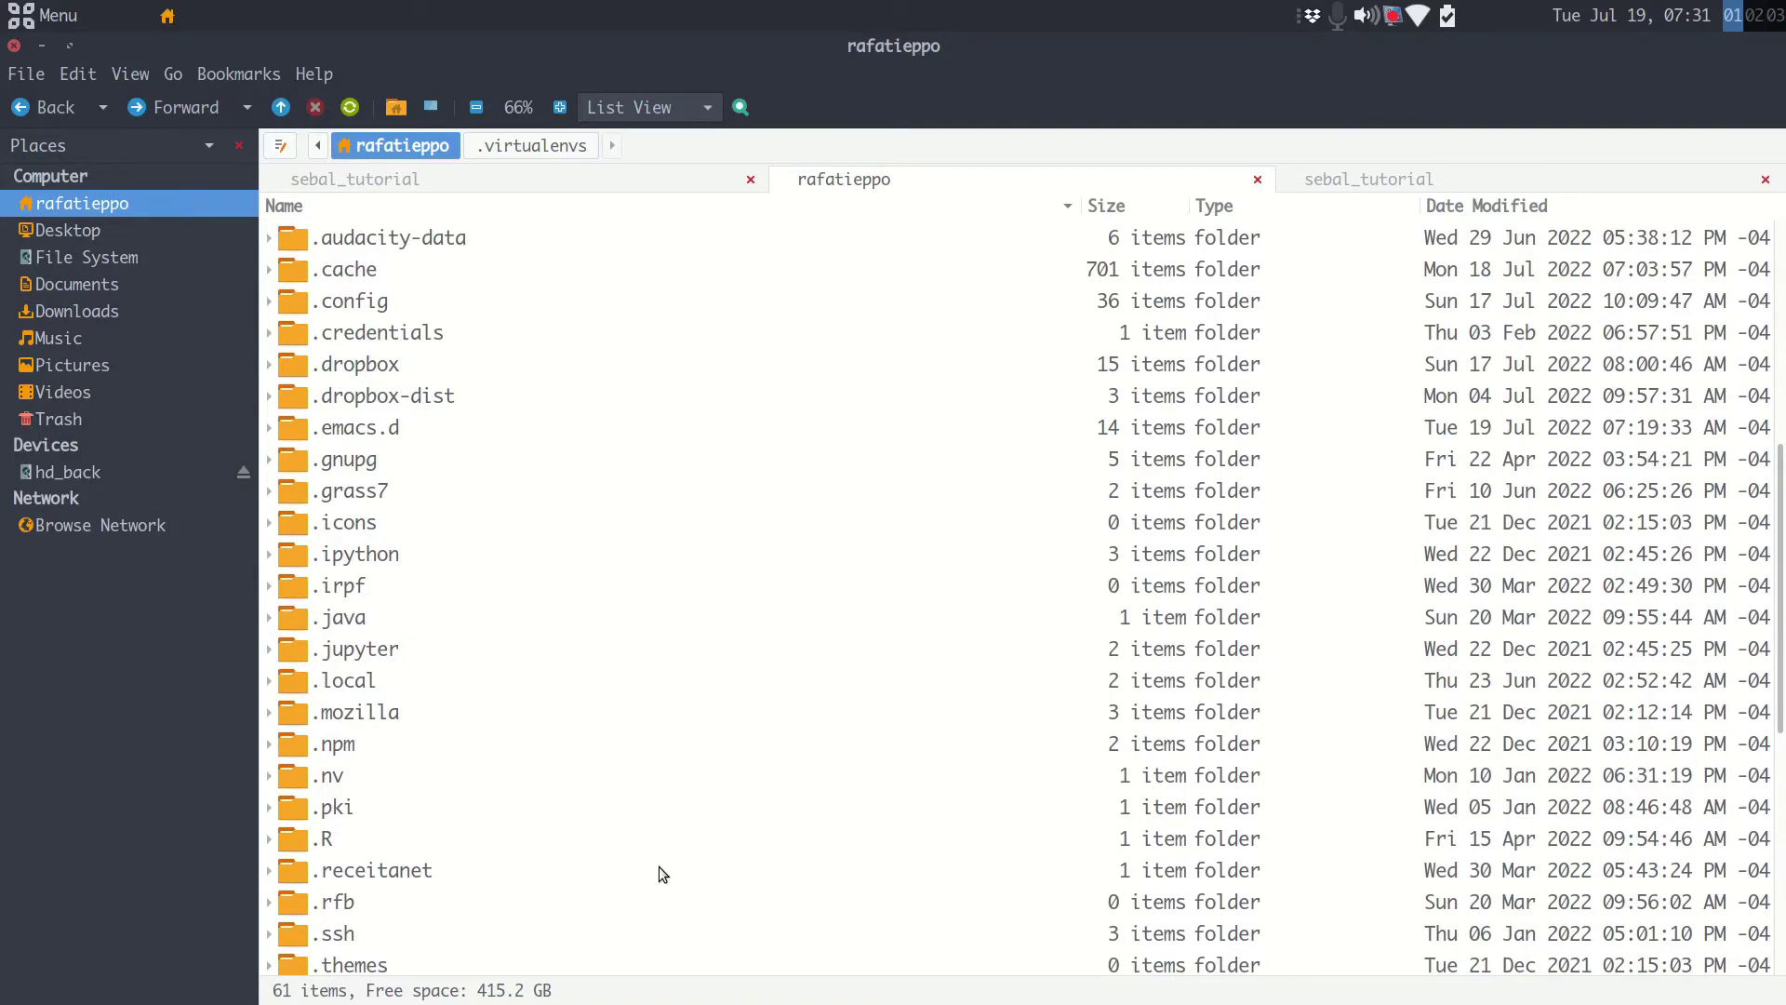
pyautogui.scroll(2, 626, 901)
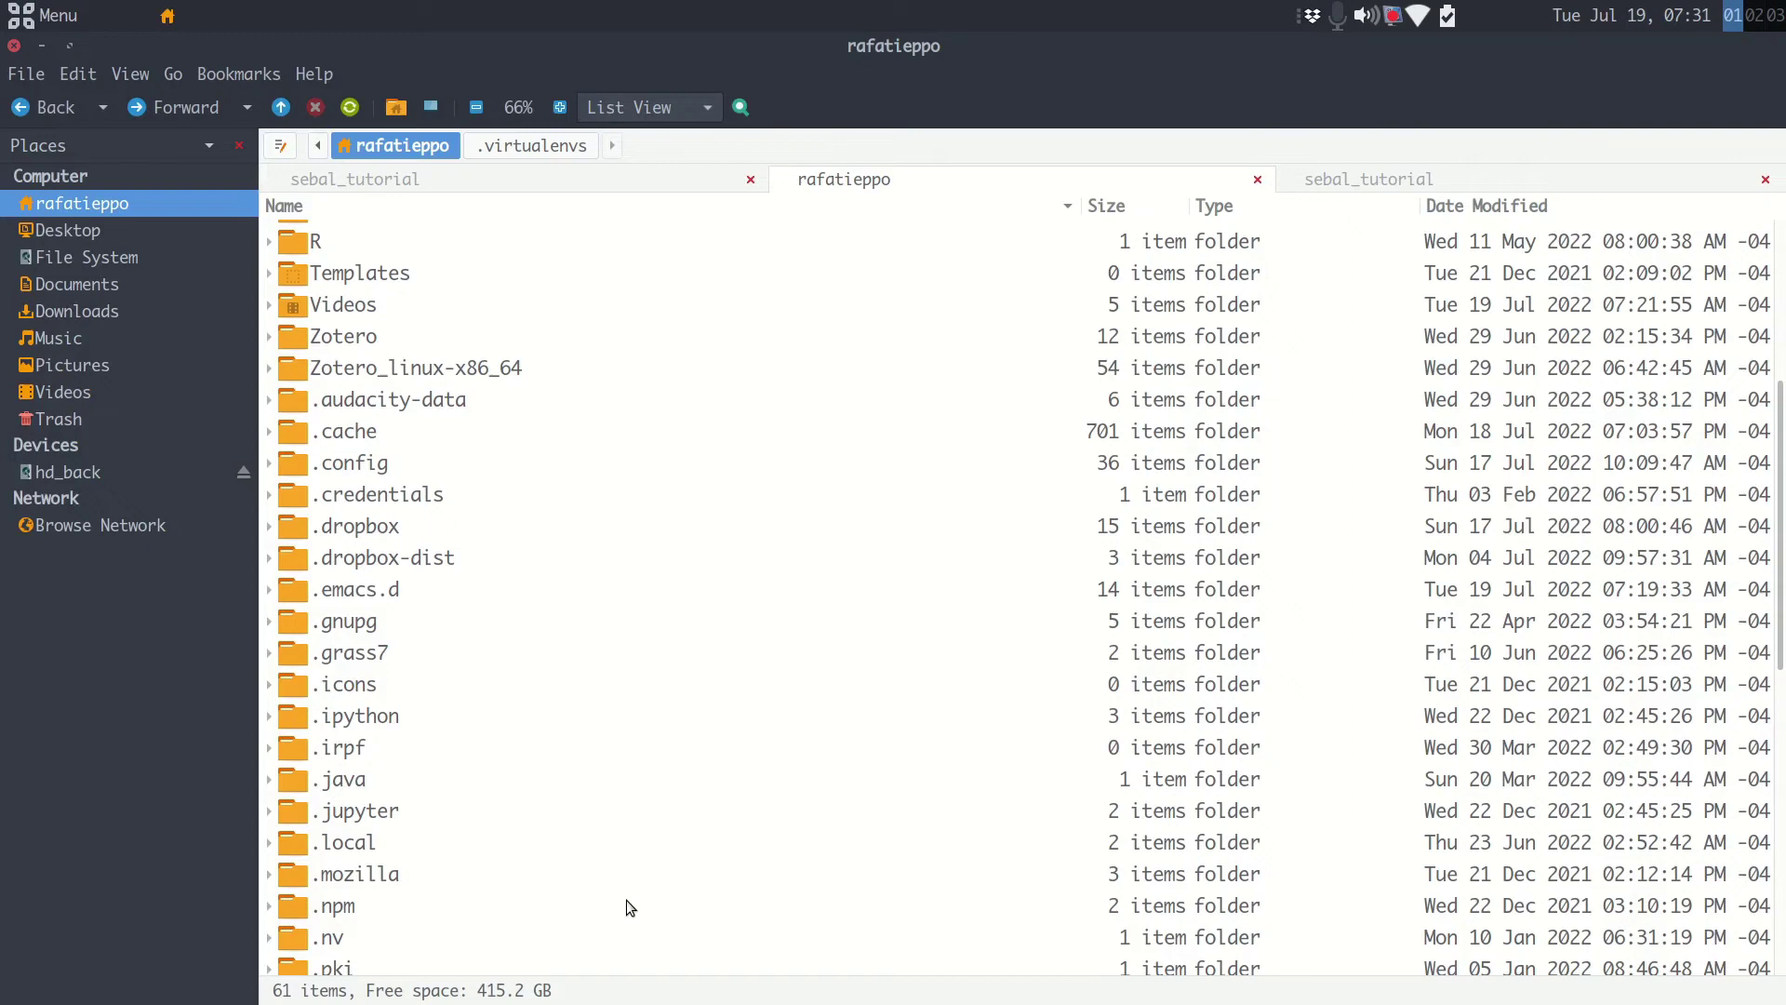
pyautogui.scroll(-1, 629, 897)
pyautogui.scroll(-2, 627, 875)
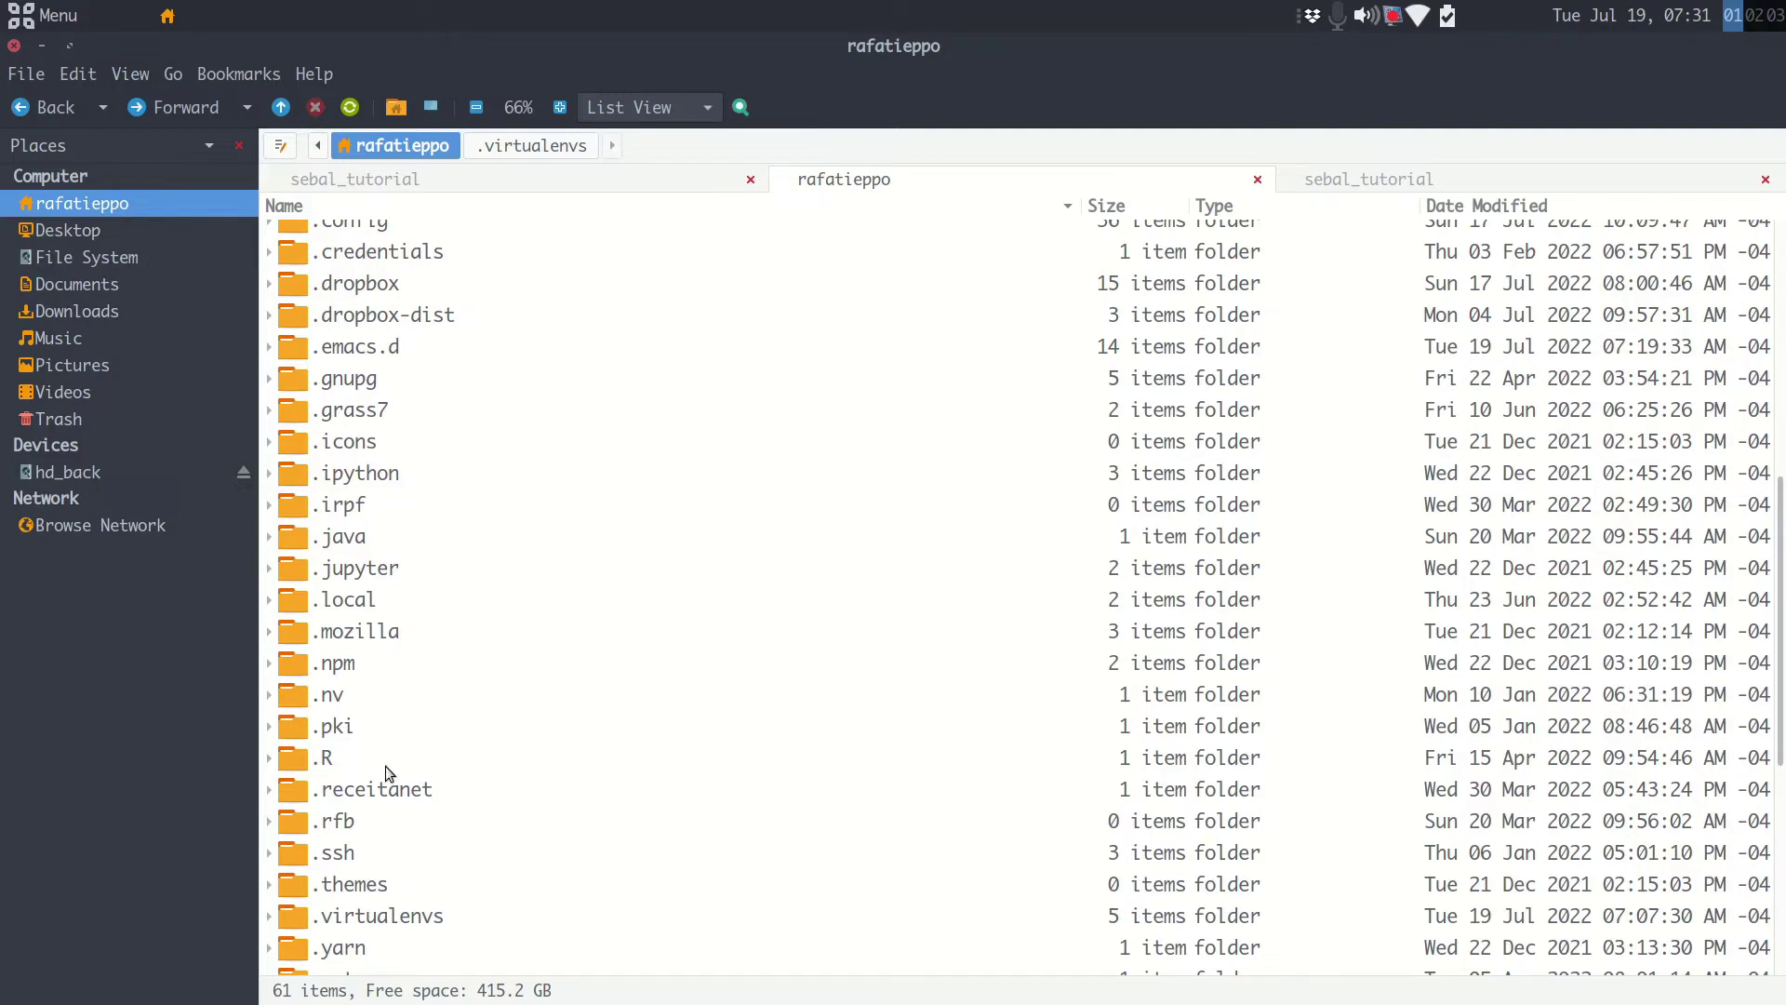
pyautogui.scroll(-1, 385, 772)
pyautogui.click(412, 840)
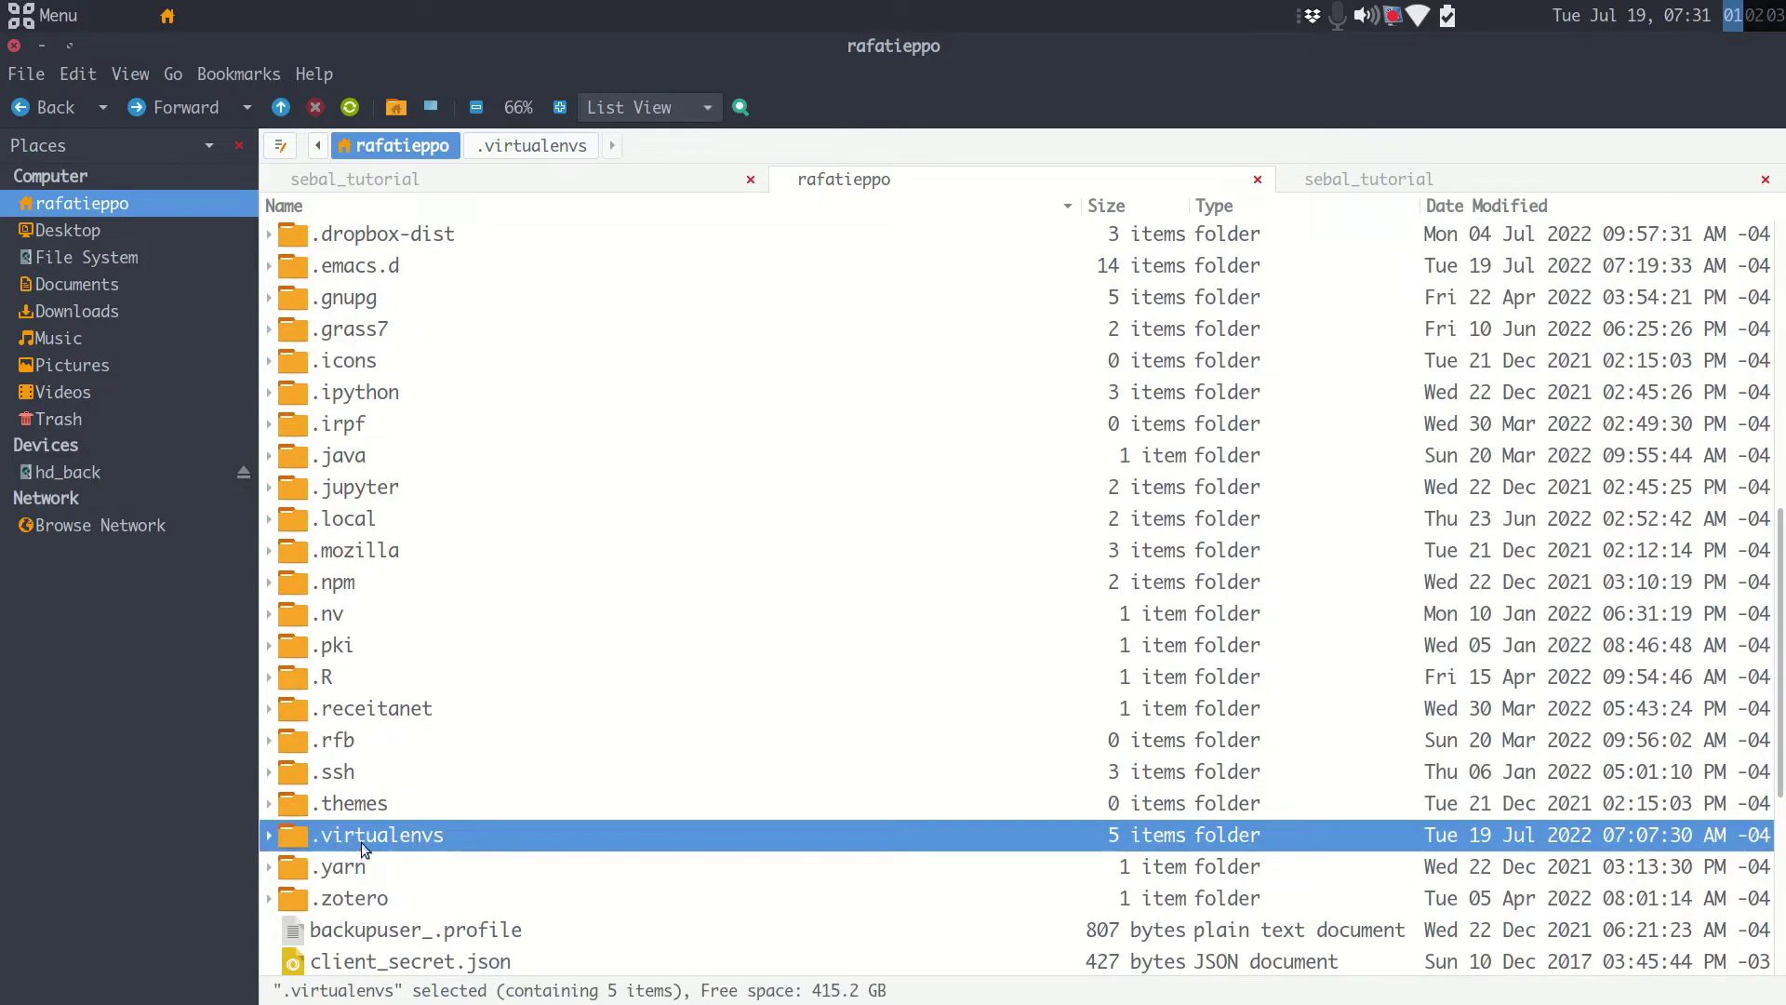
pyautogui.doubleClick(415, 839)
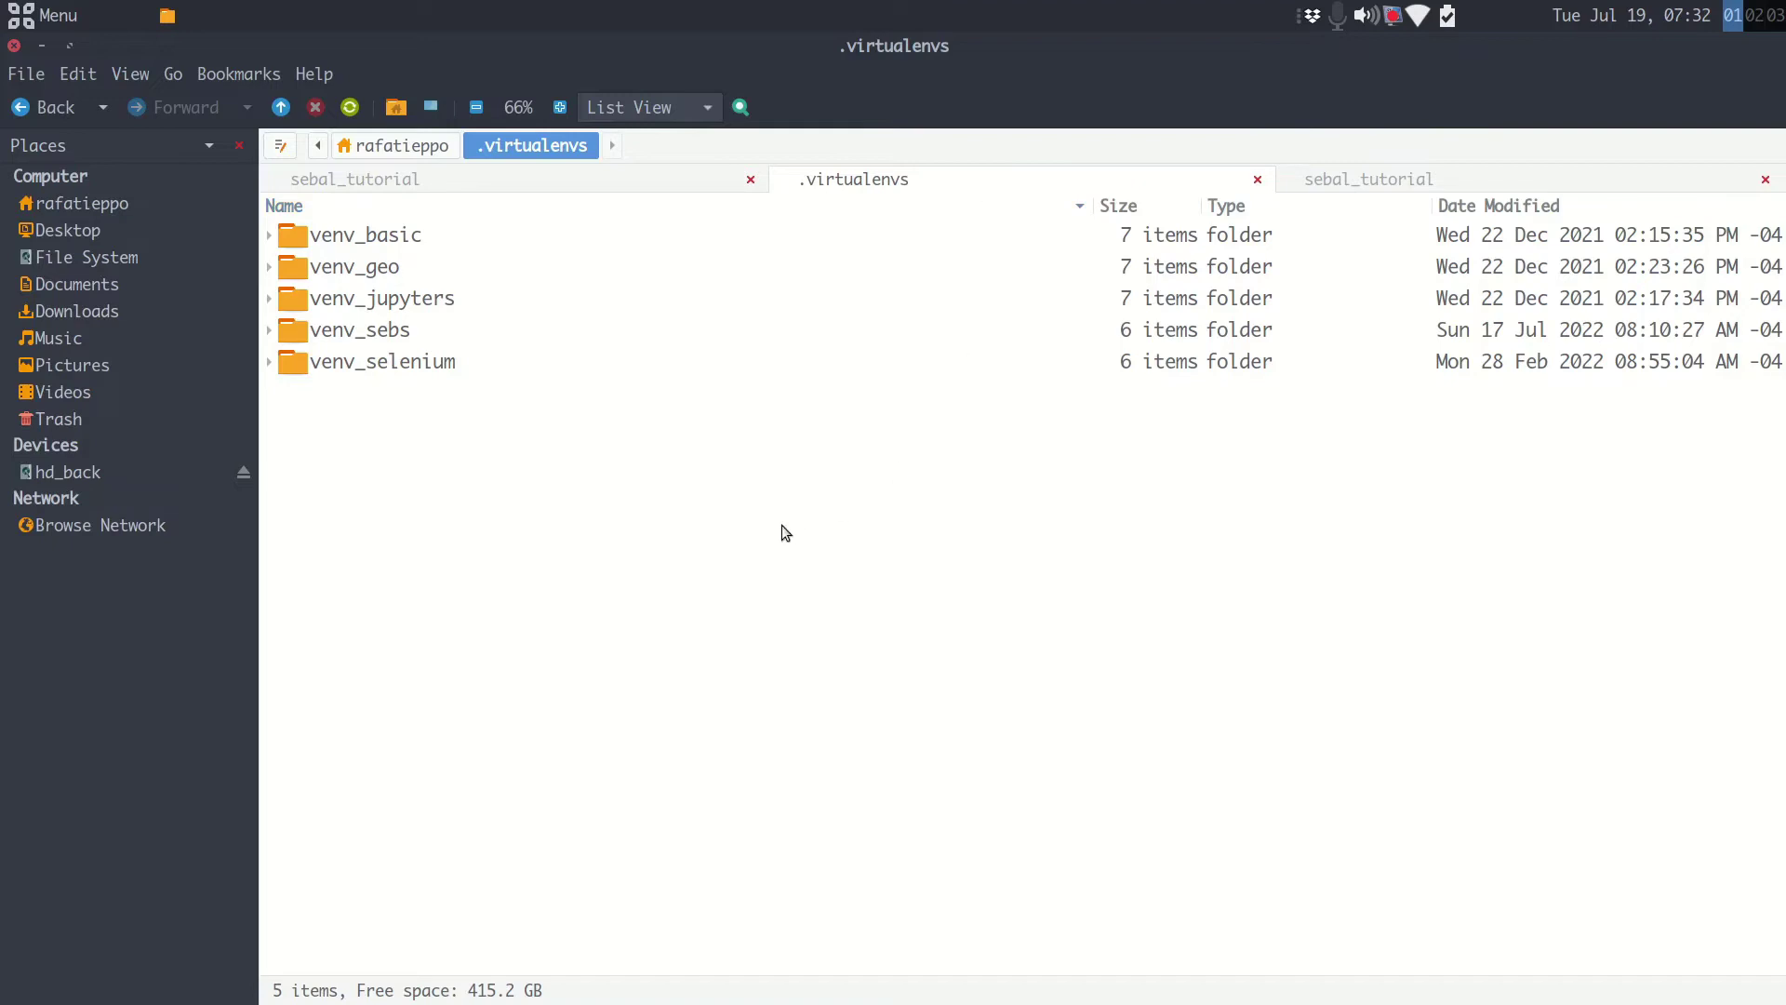
# Create a new folder named venv_sebal inside .virtualenvs and open it.
pyautogui.rightClick(447, 492)
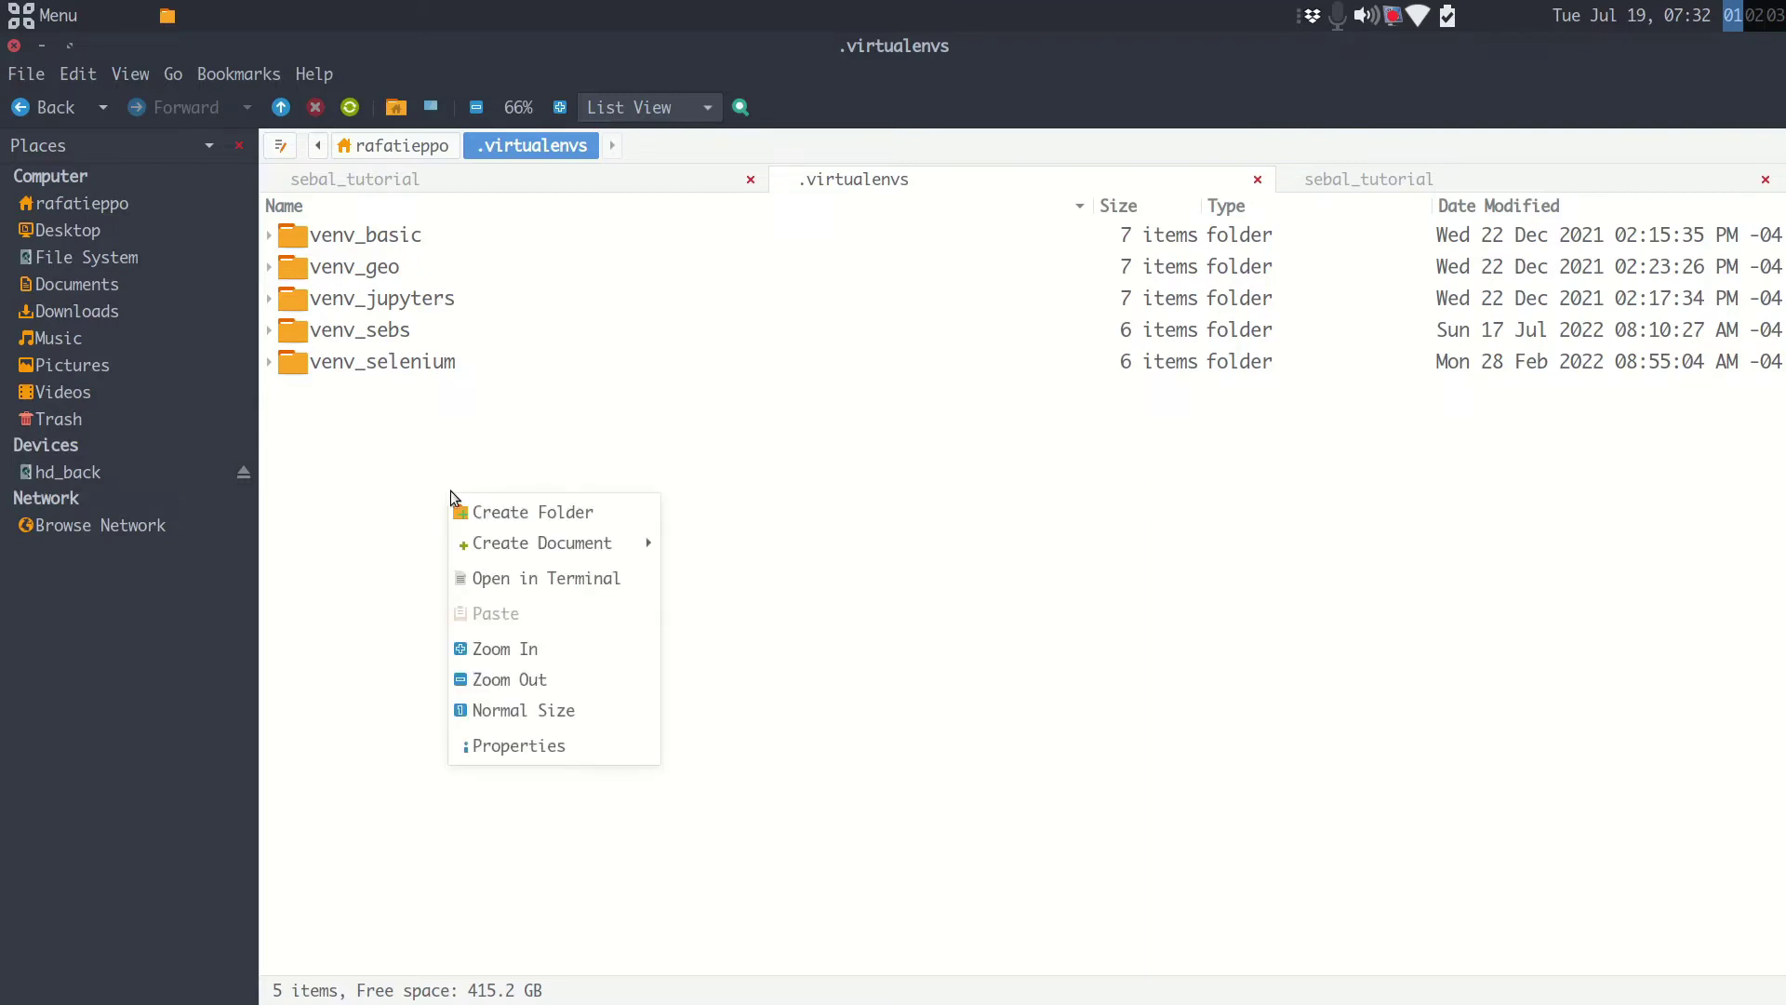
pyautogui.click(518, 518)
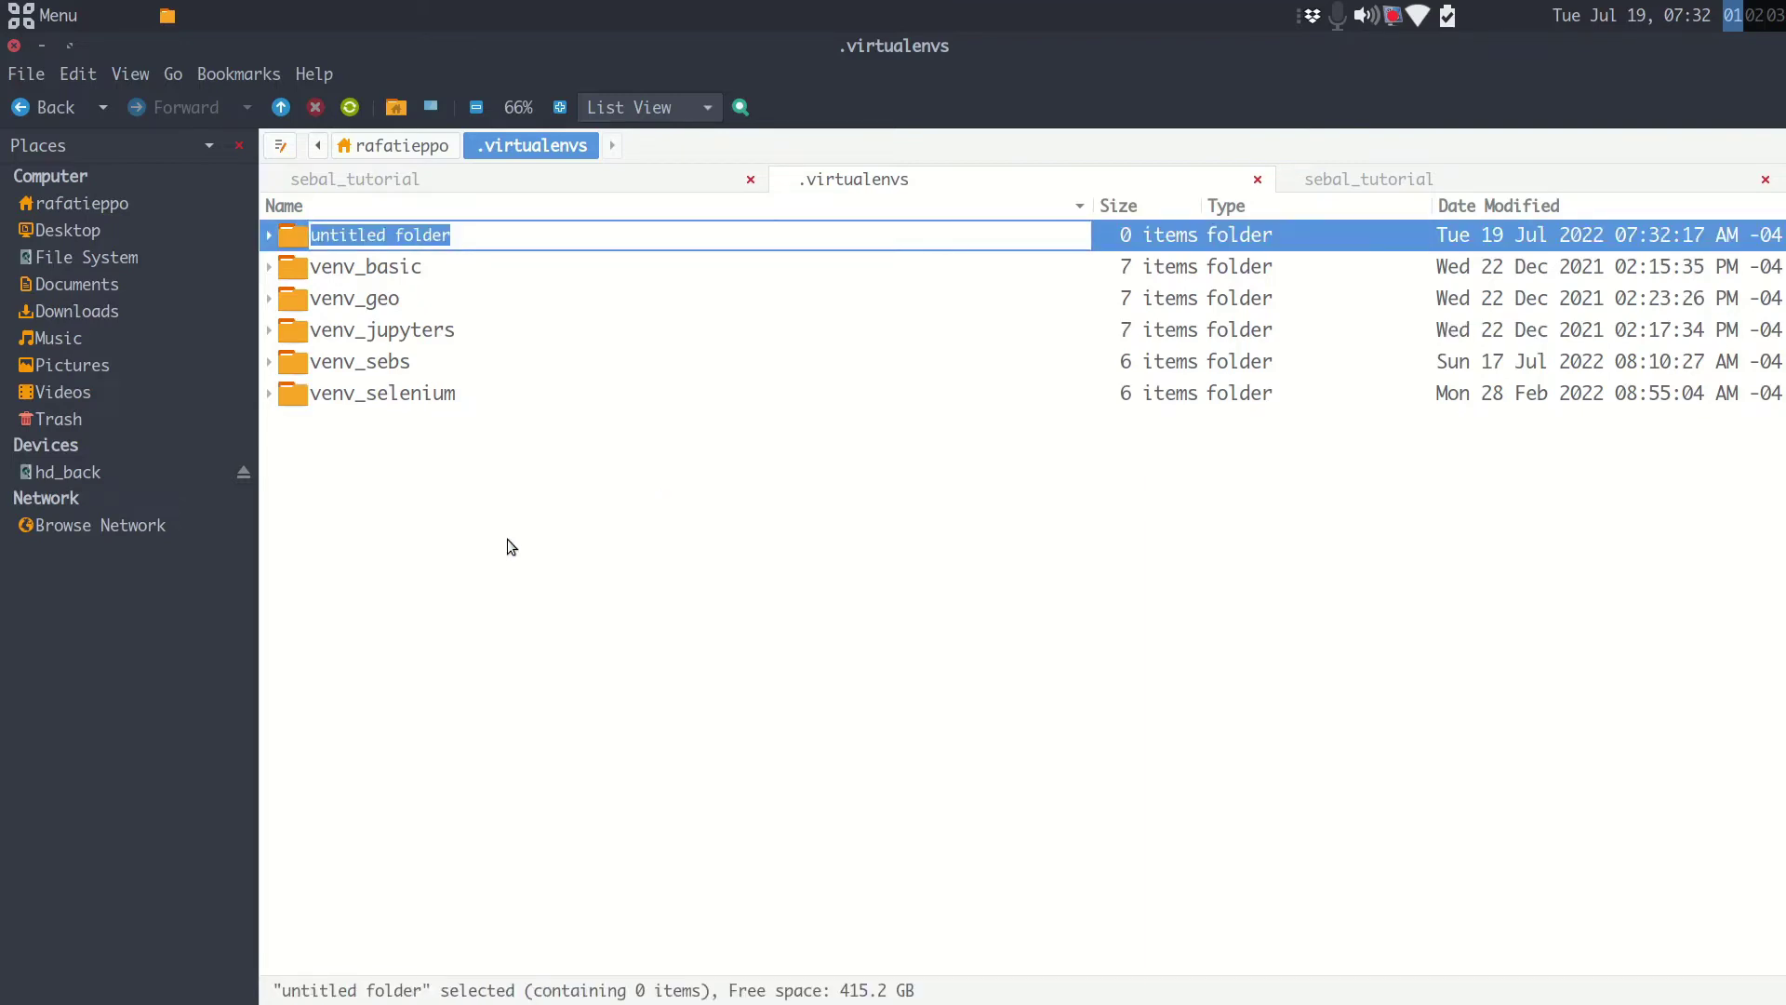
pyautogui.write('ve')
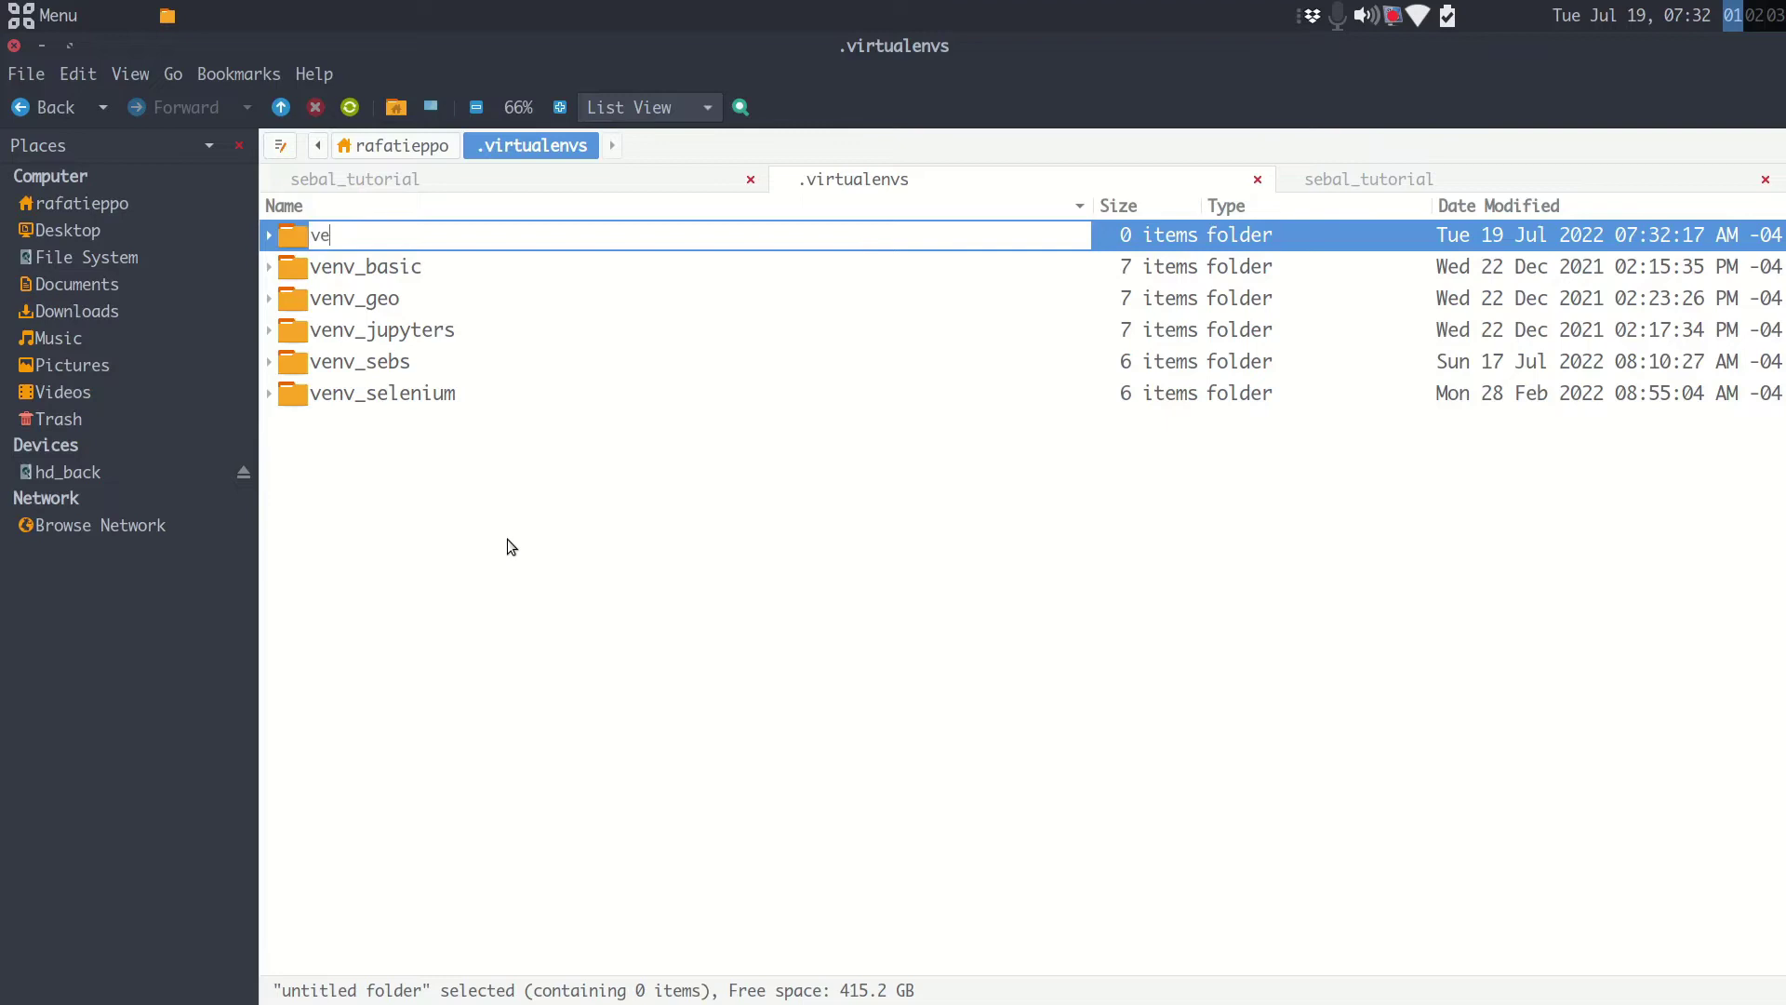
pyautogui.write('nv_sebal')
pyautogui.press('Return')
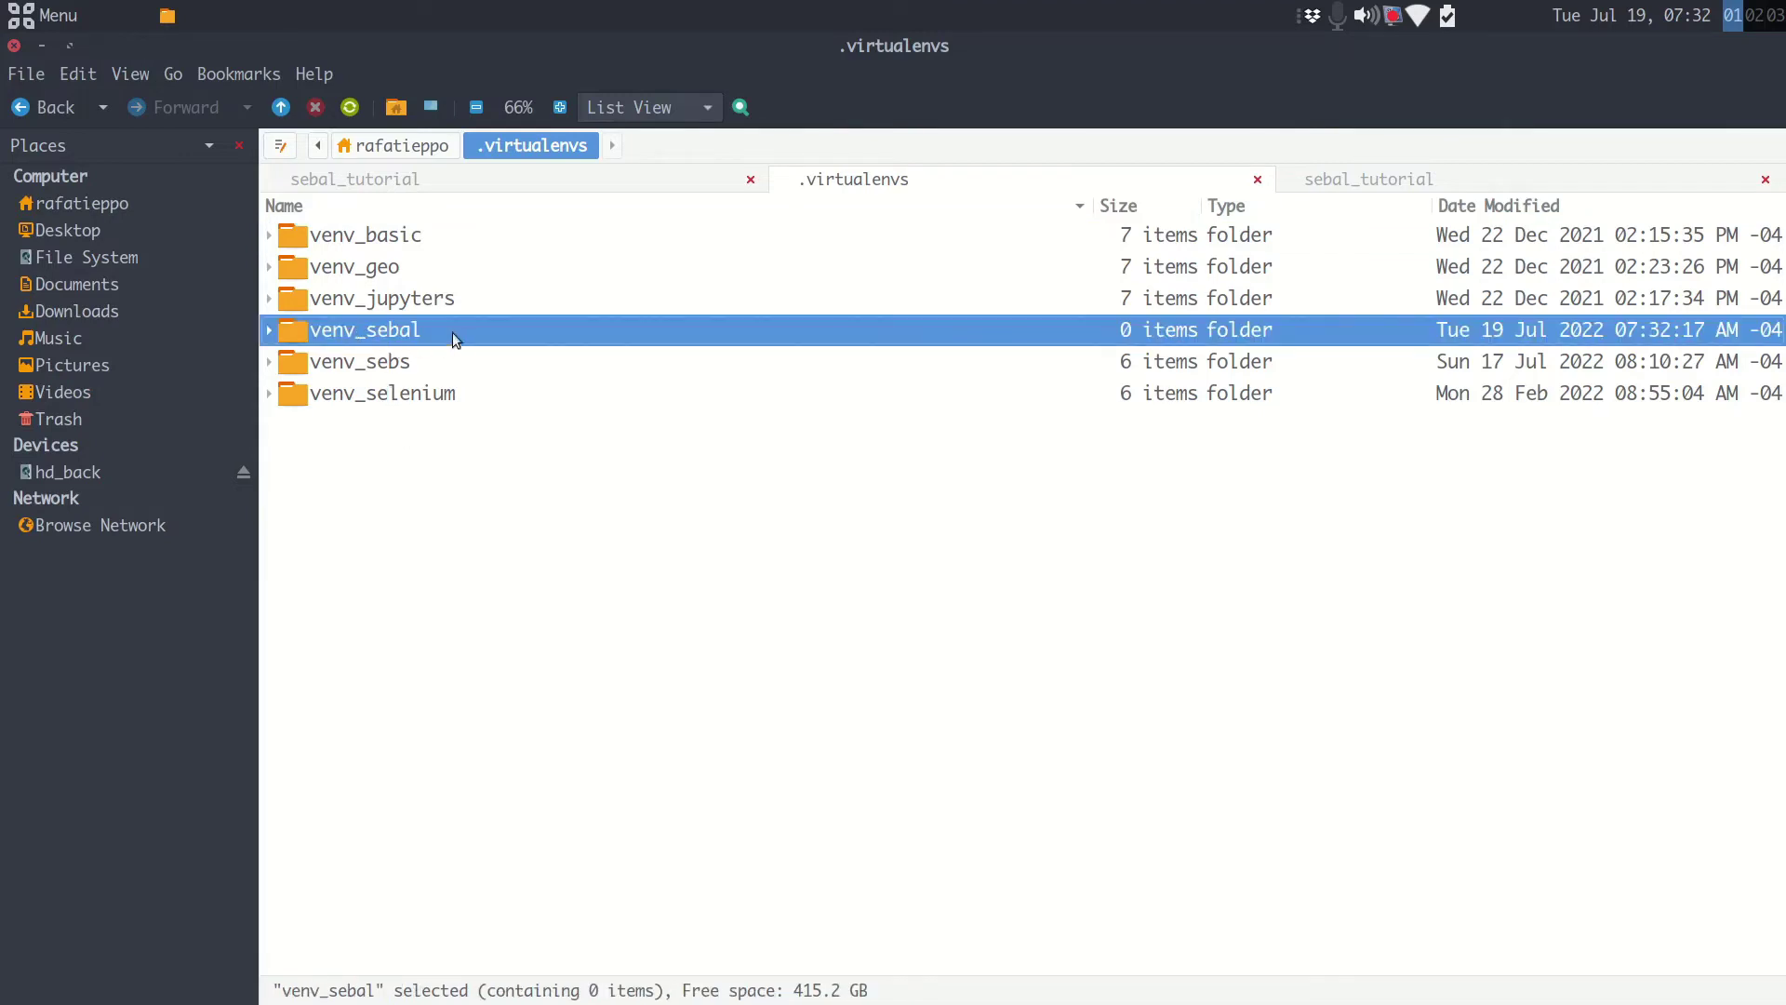
pyautogui.doubleClick(393, 333)
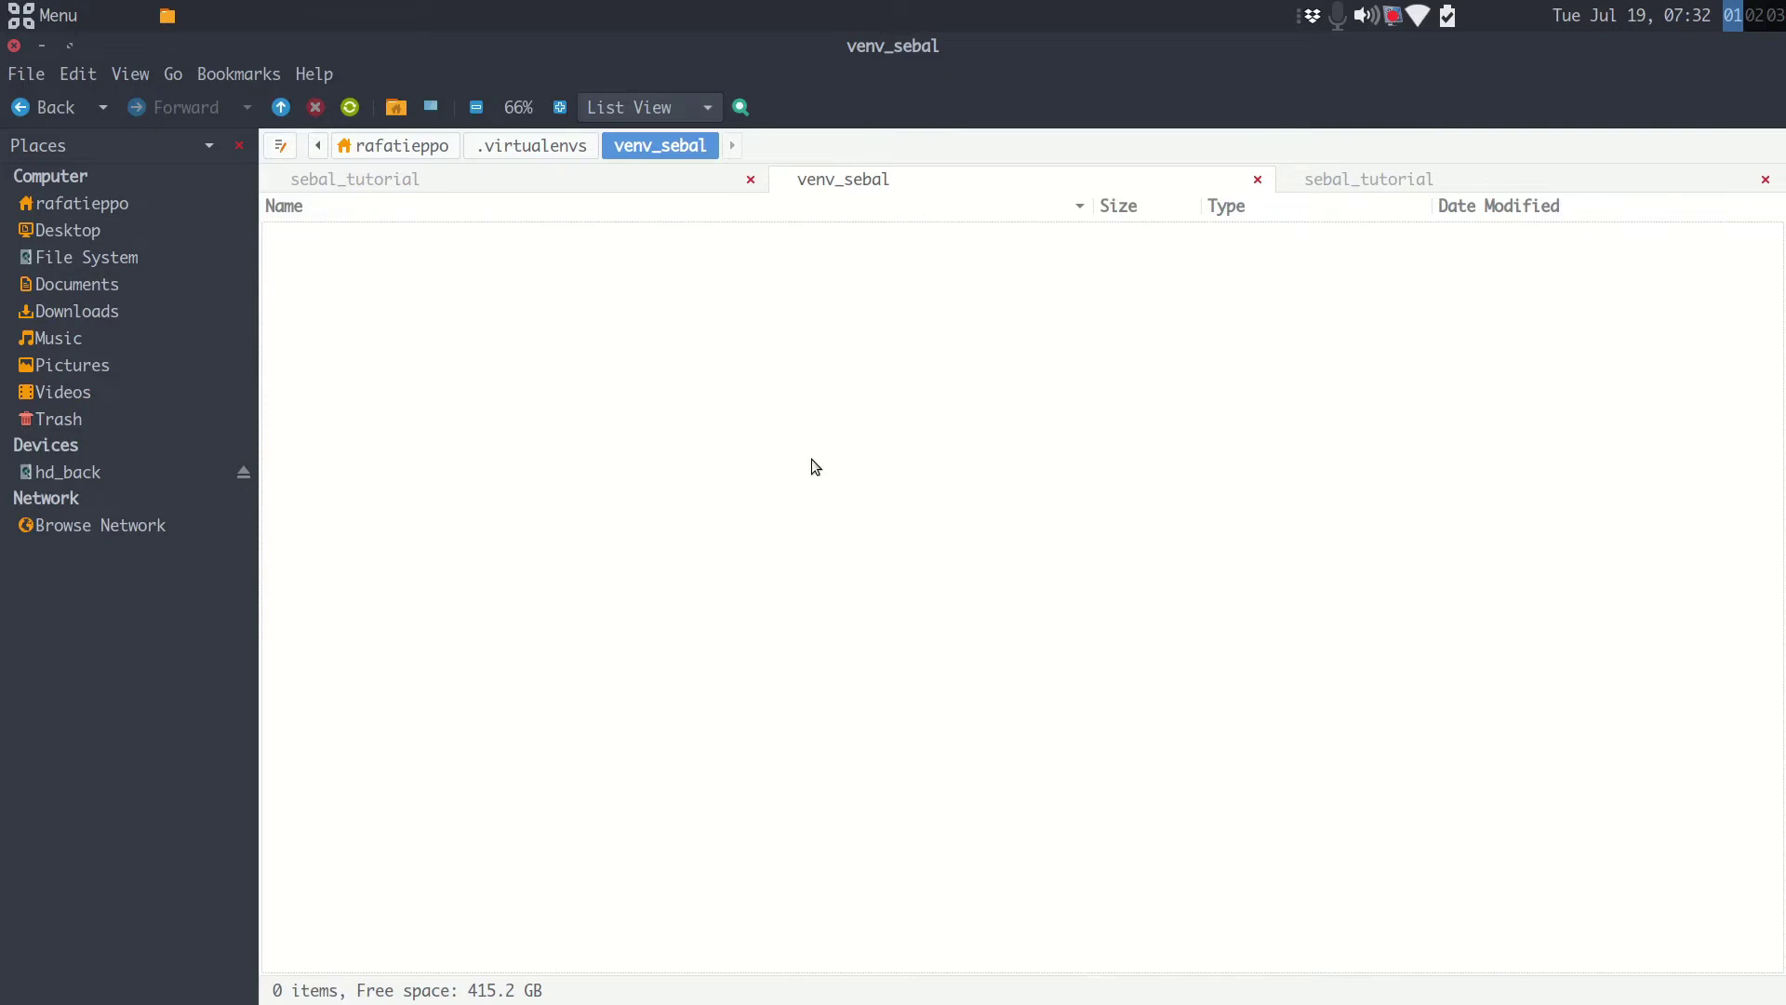
# In the terminal, change to ~/.virtualenvs and list its folders with ls -l.
pyautogui.hotkey('alt', 'Tab')
pyautogui.hotkey('alt', 'Tab')
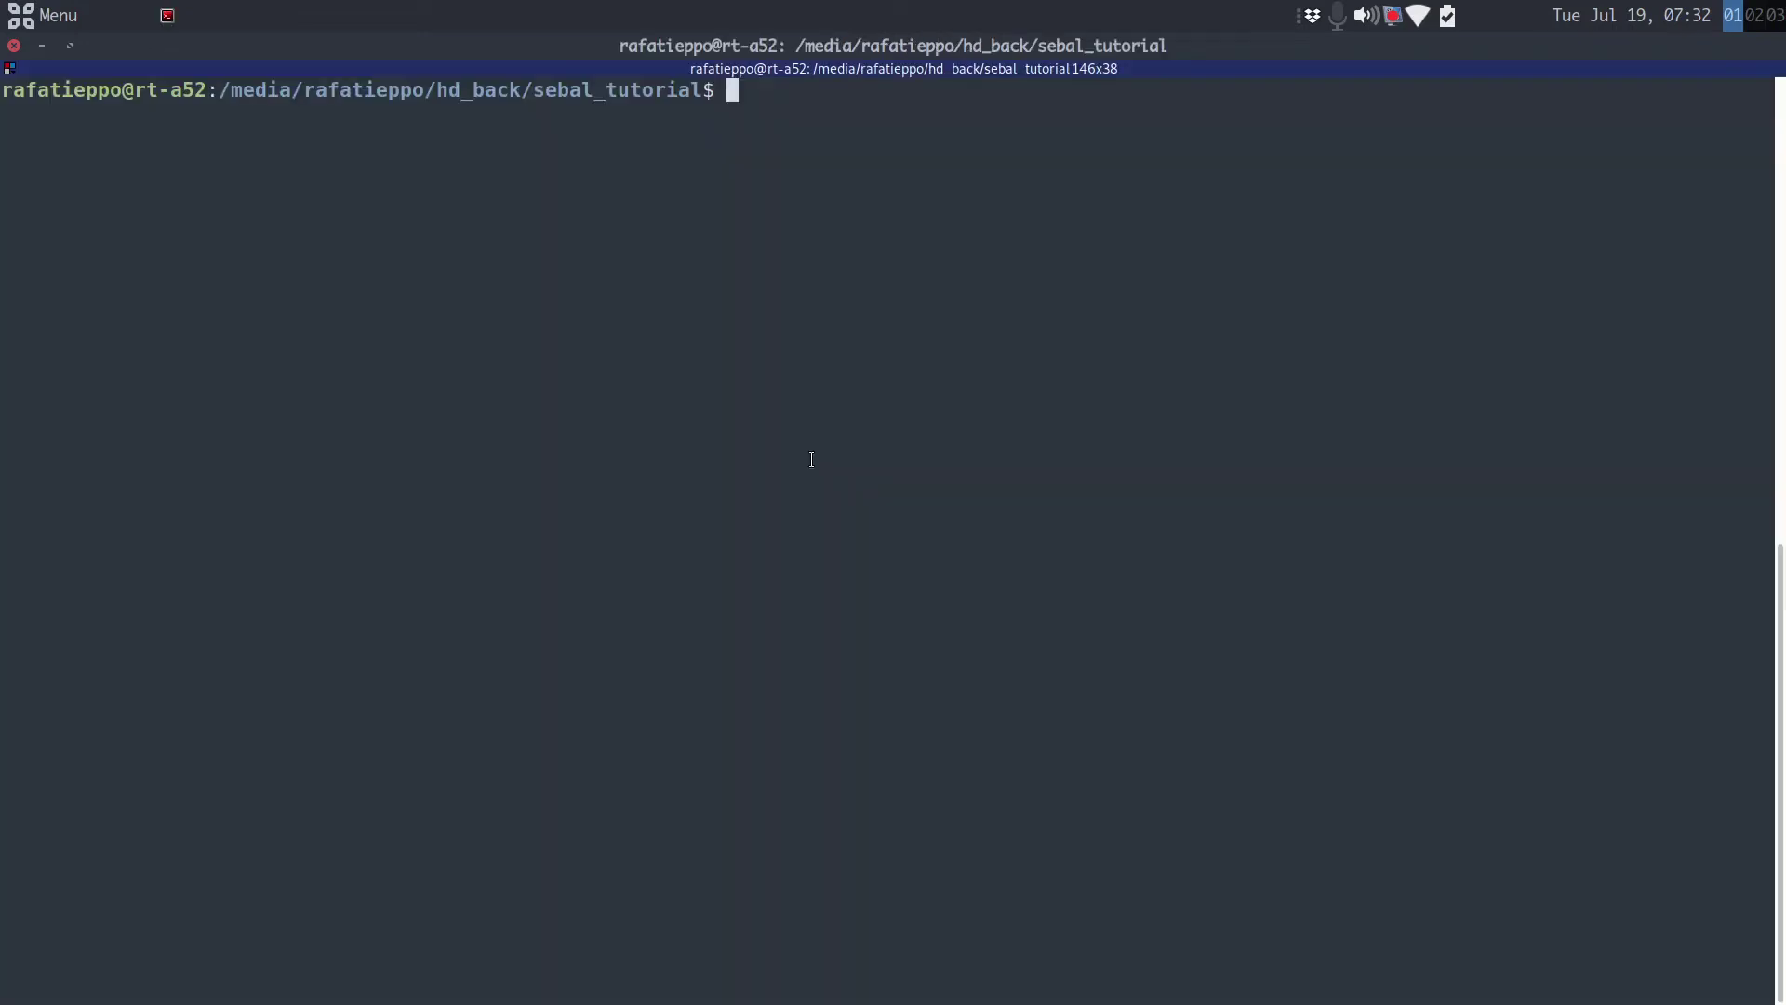
pyautogui.write('cd')
pyautogui.write('~/.vir')
pyautogui.press('Tab')
pyautogui.write('ve')
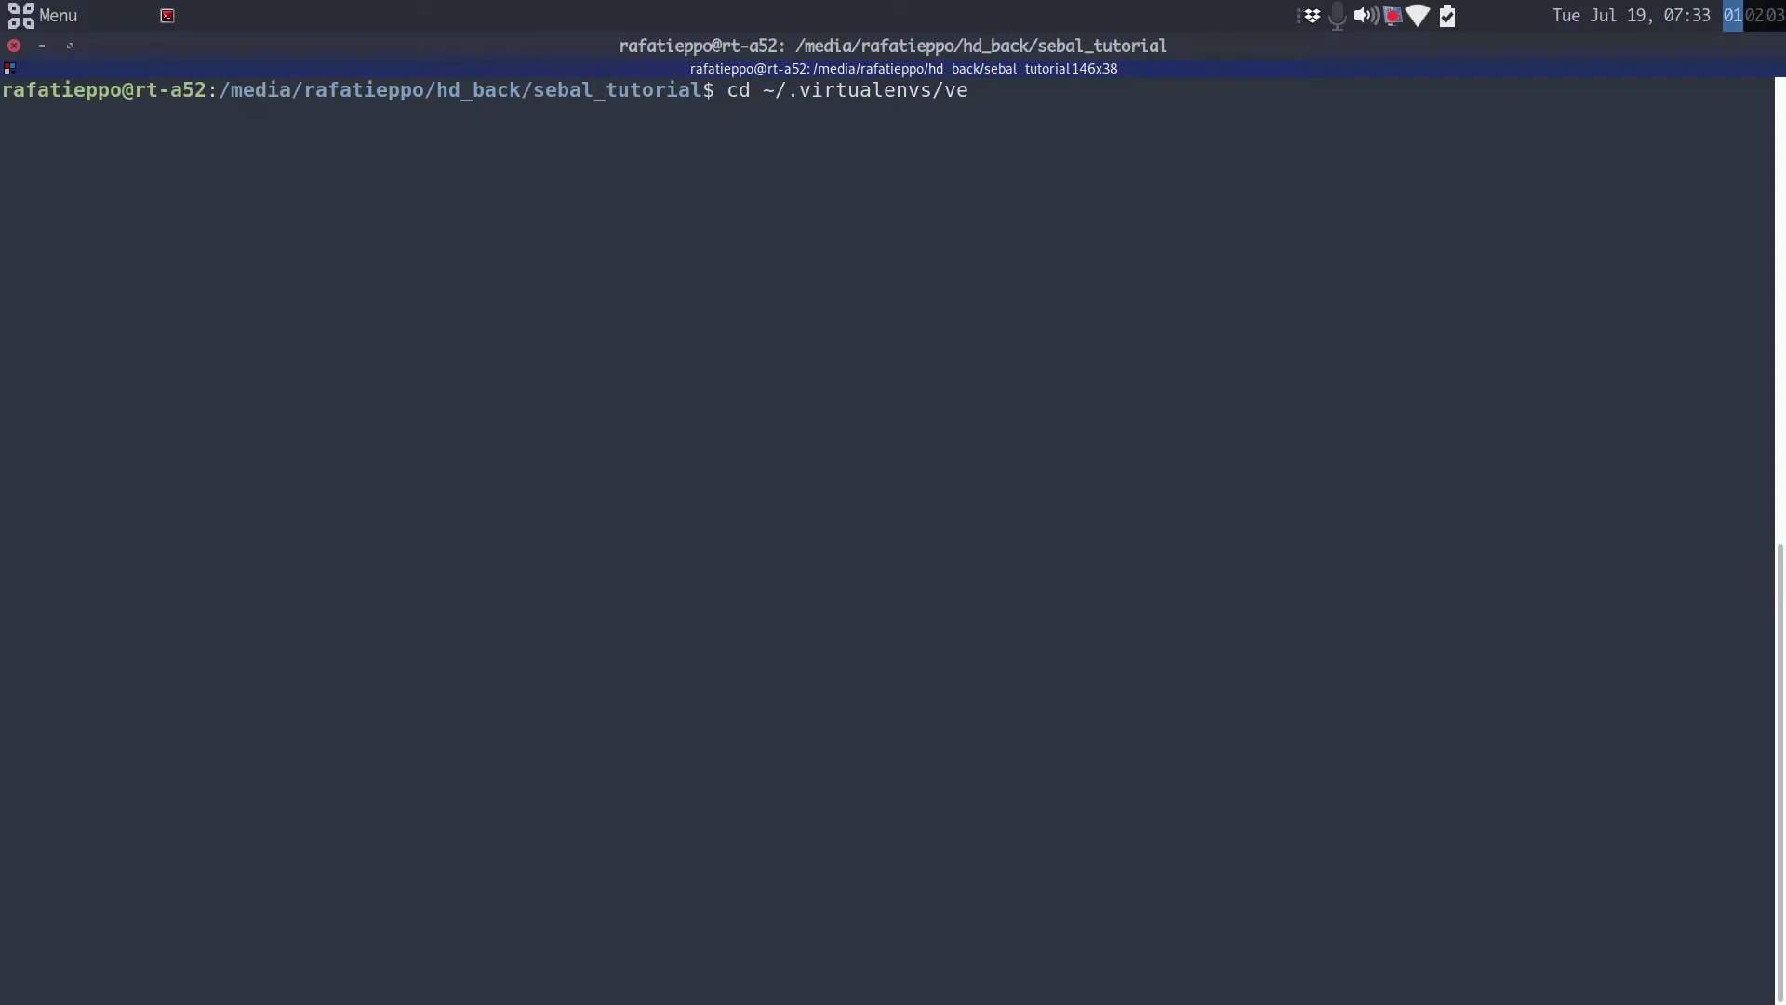
pyautogui.press('Tab')
pyautogui.press('BackSpace')
pyautogui.press('BackSpace')
pyautogui.press('BackSpace')
pyautogui.press('BackSpace')
pyautogui.press('BackSpace')
pyautogui.press('Return')
pyautogui.write('l')
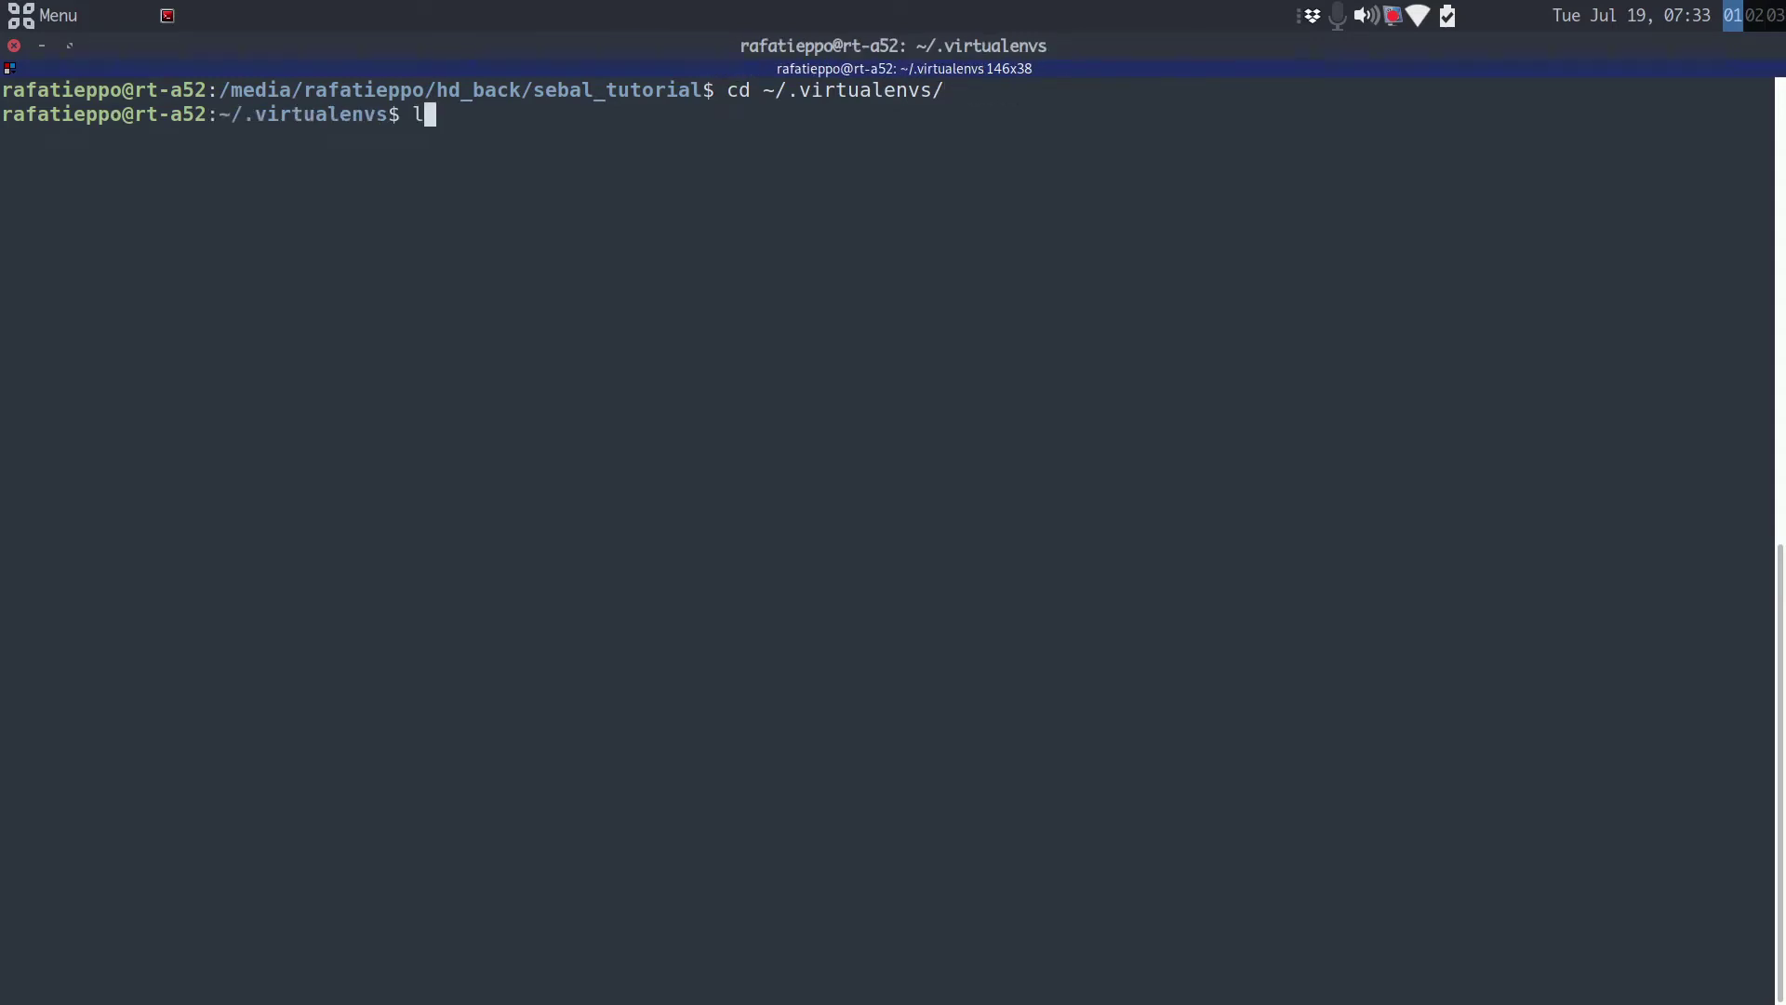
pyautogui.write('s -l')
pyautogui.press('Return')
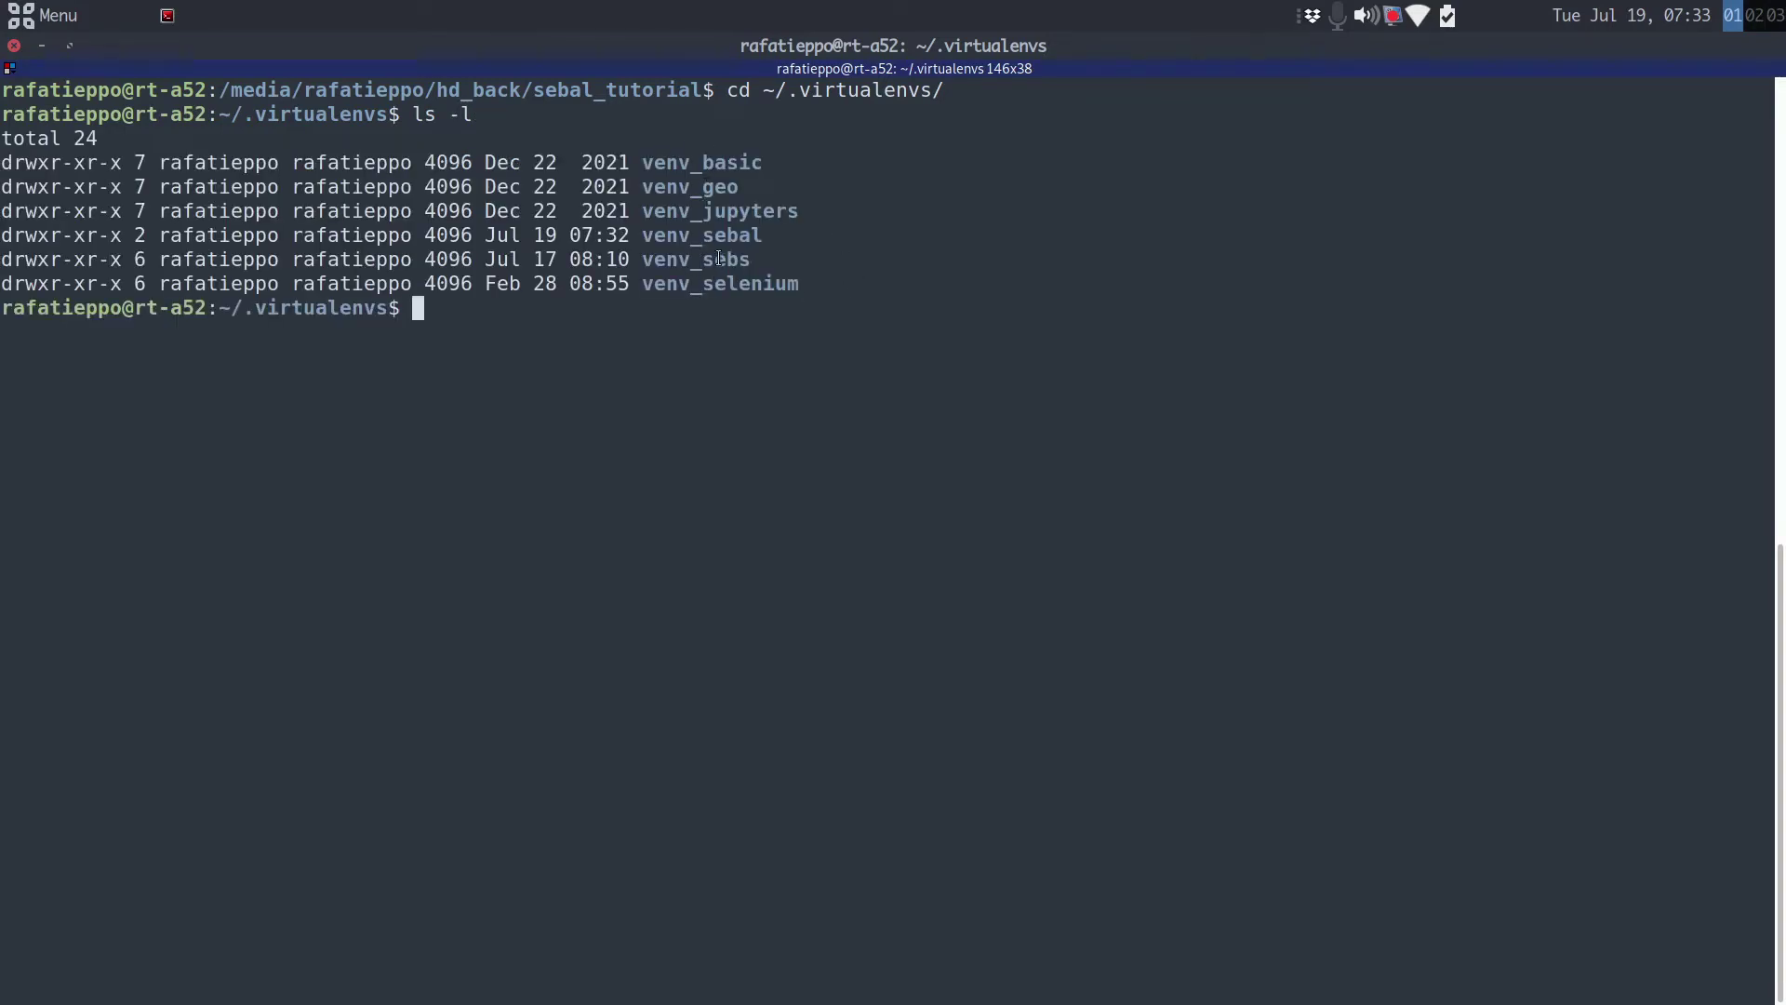
# Confirm venv_sebal is empty with ll, return to .virtualenvs, and clear the screen.
pyautogui.write('cd venv_seba')
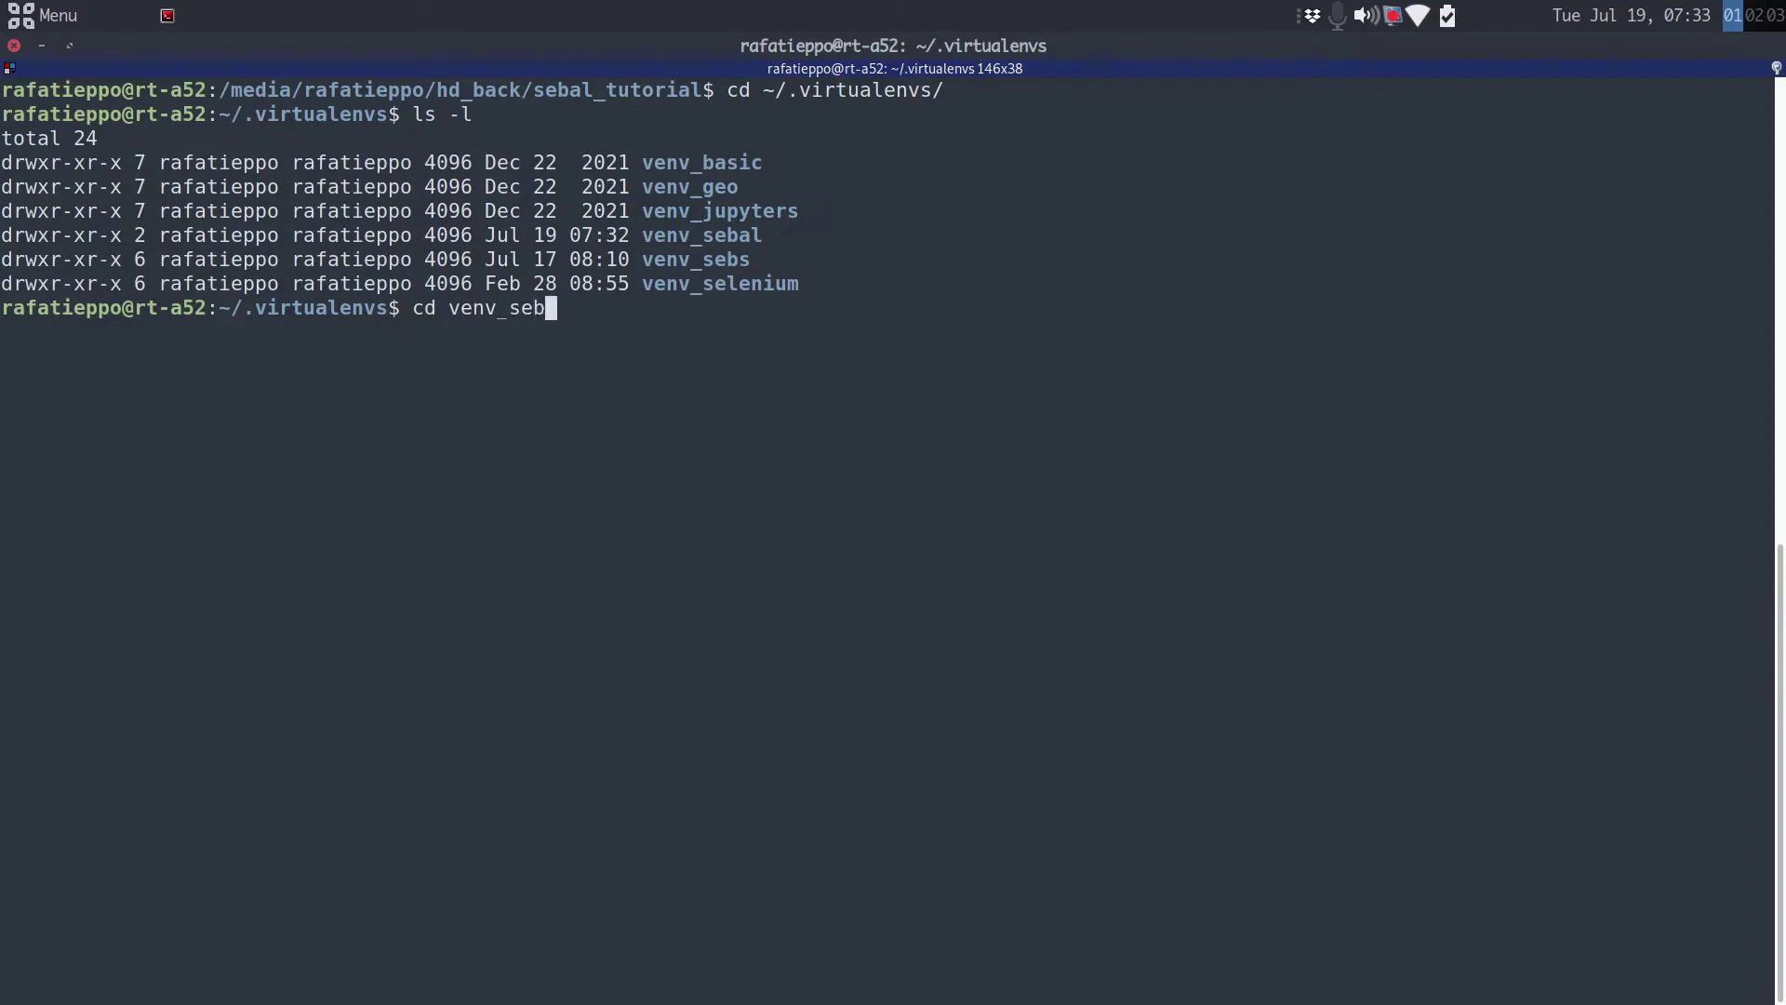
pyautogui.press('Tab')
pyautogui.press('Return')
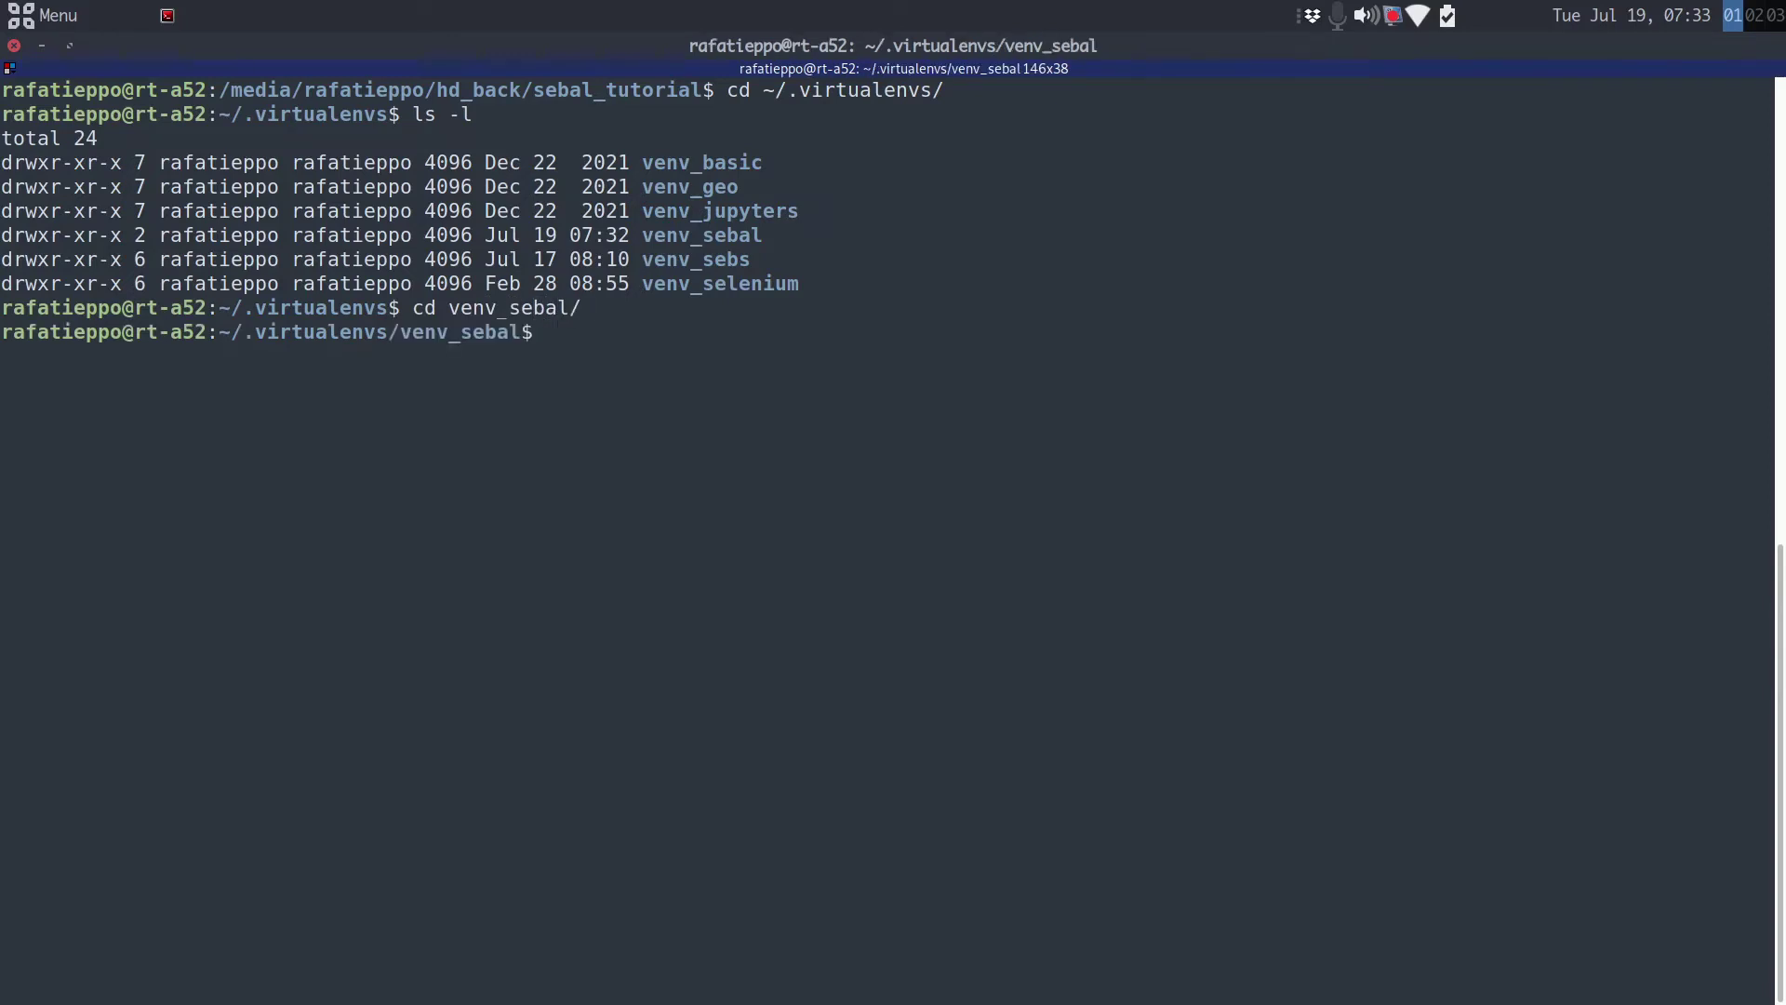
pyautogui.write('ll')
pyautogui.press('Return')
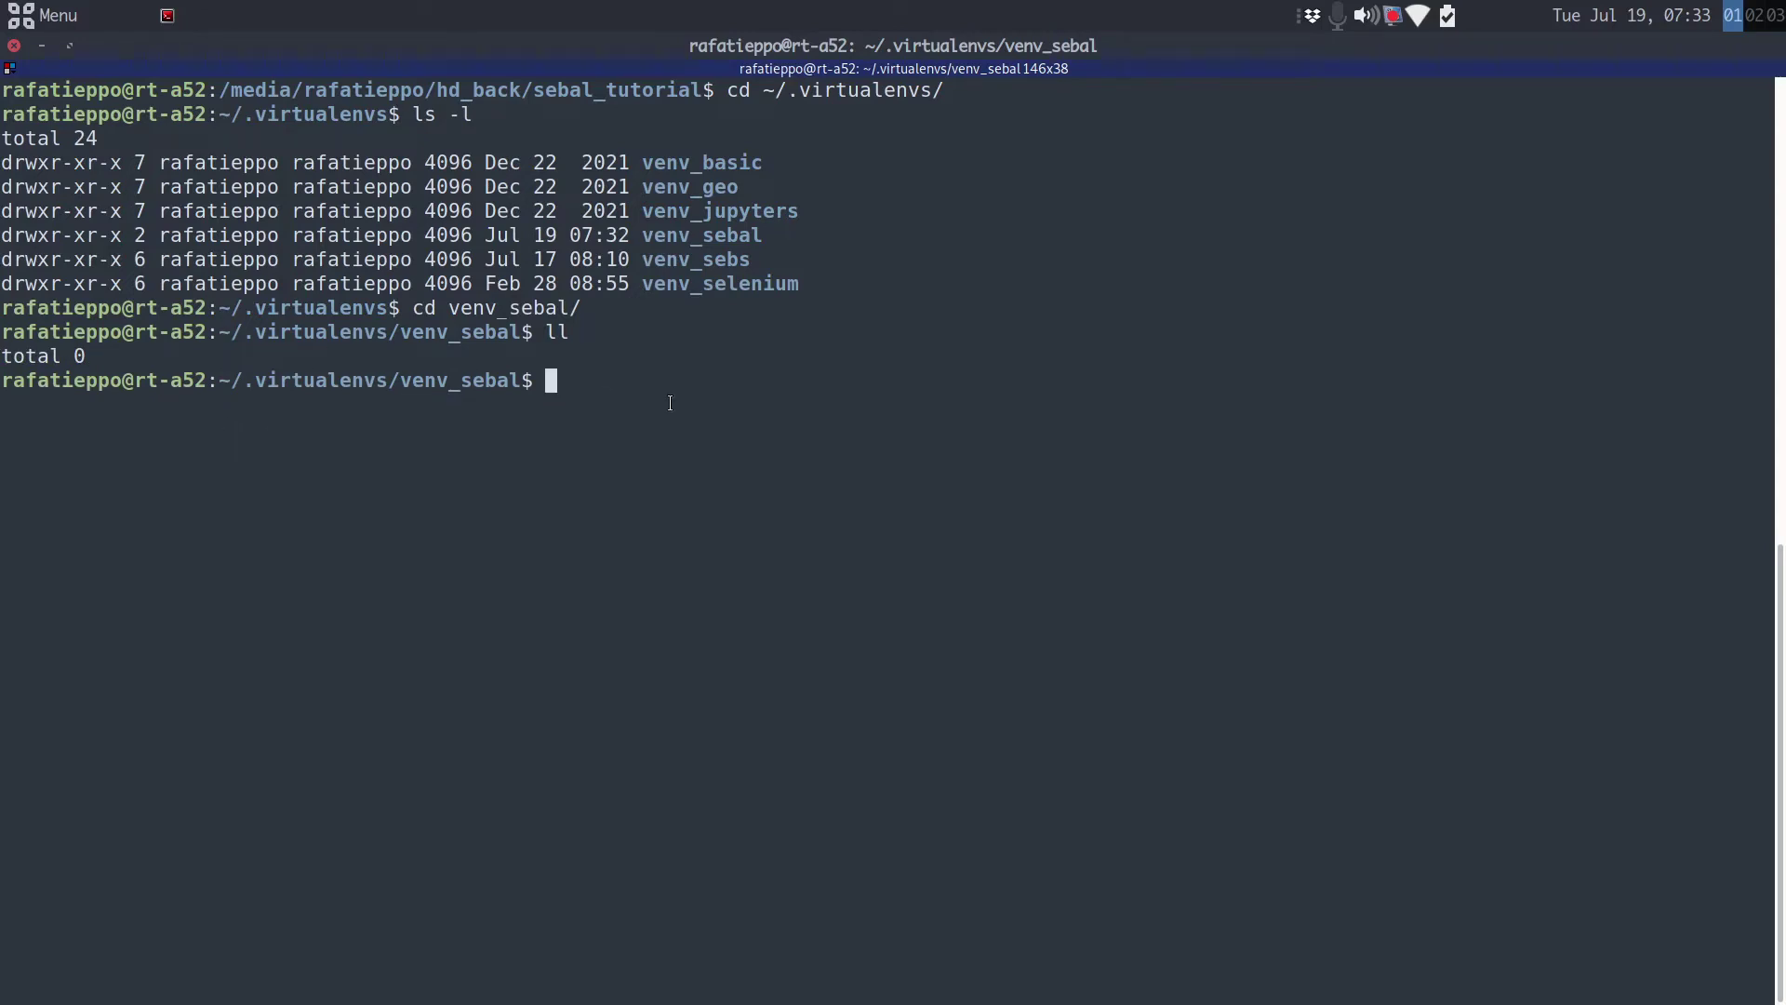
pyautogui.write('cd ..')
pyautogui.press('Return')
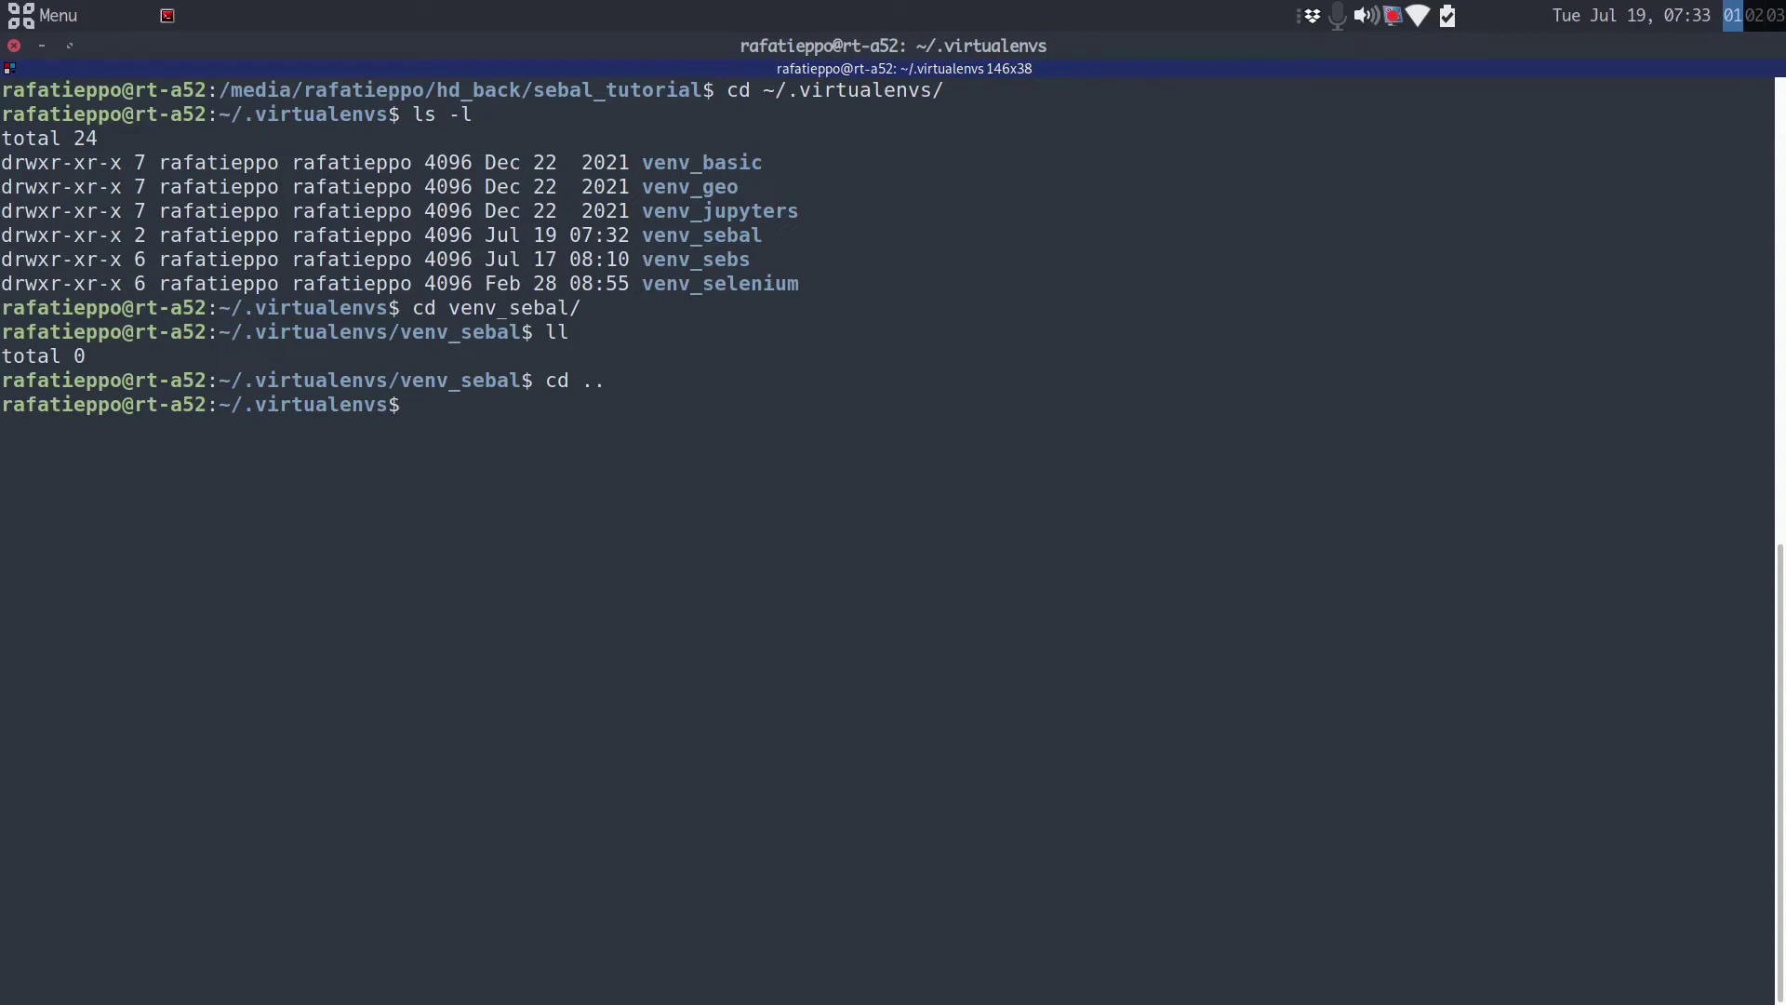
pyautogui.write('clear')
pyautogui.press('Return')
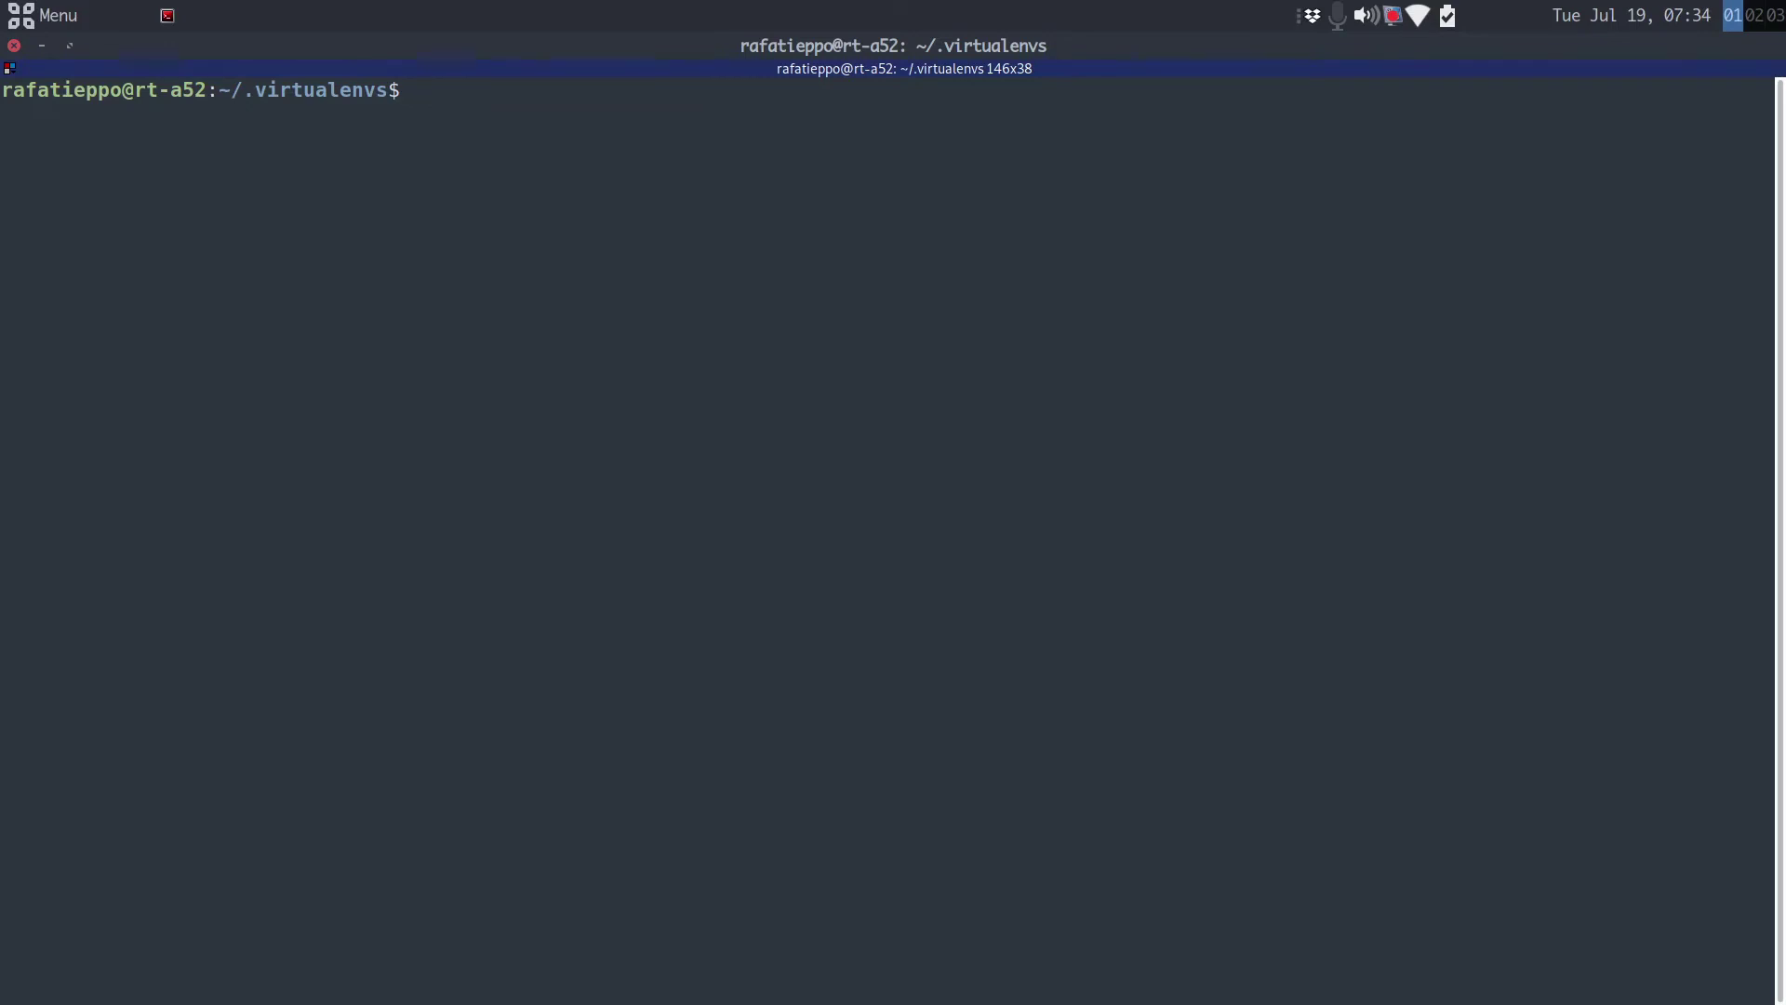
# Run python3 -m venv ./venv_sebal/ and check the new environment folders in Caja.
pyautogui.write('python3 -m venv')
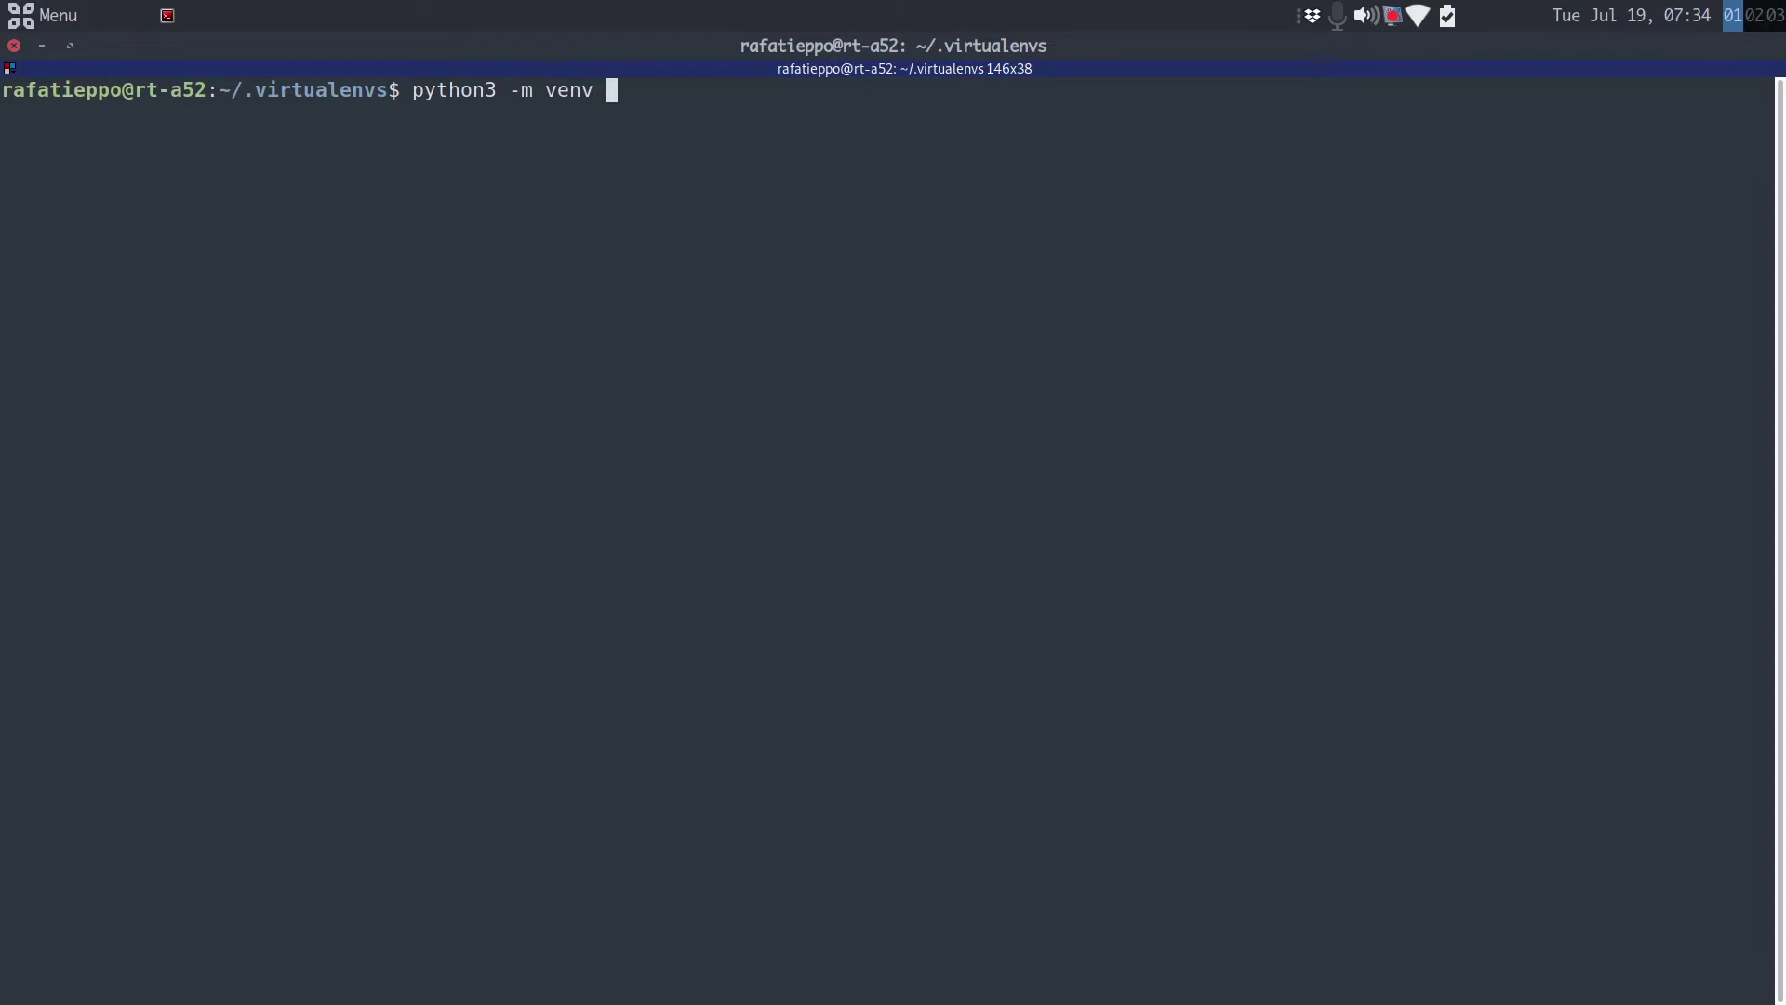
pyautogui.write(' ./venv_')
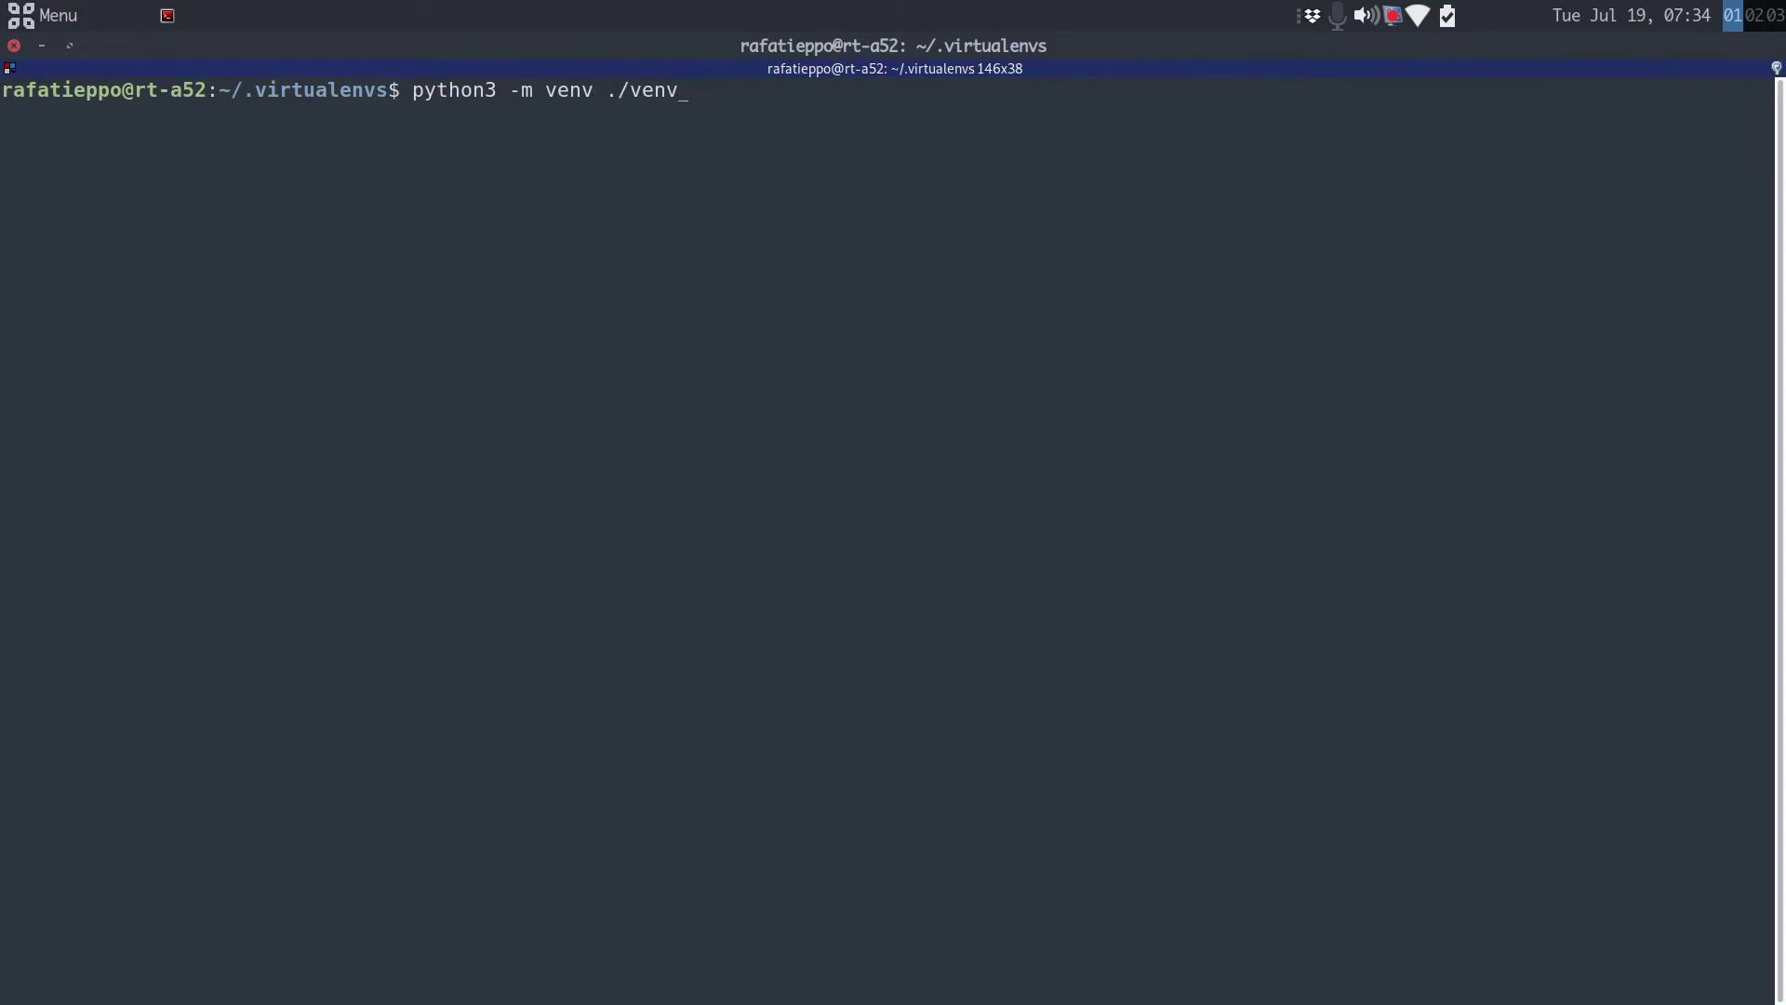
pyautogui.write('sebal/')
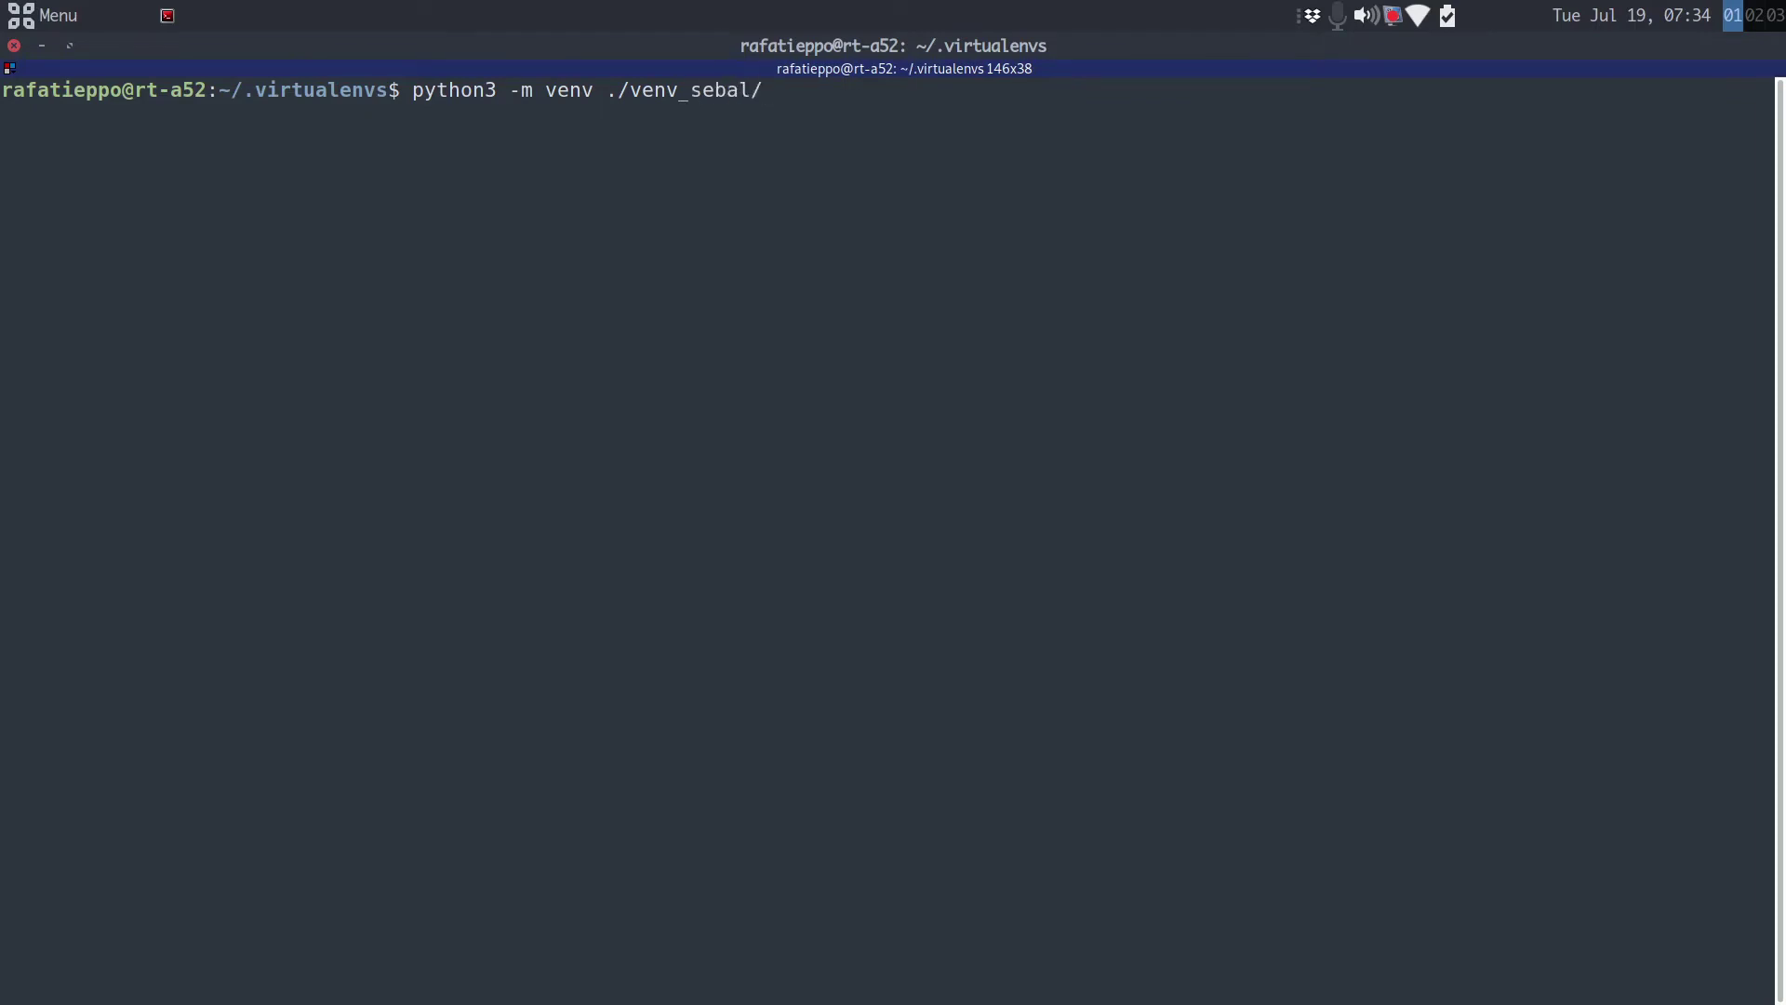
pyautogui.press('Return')
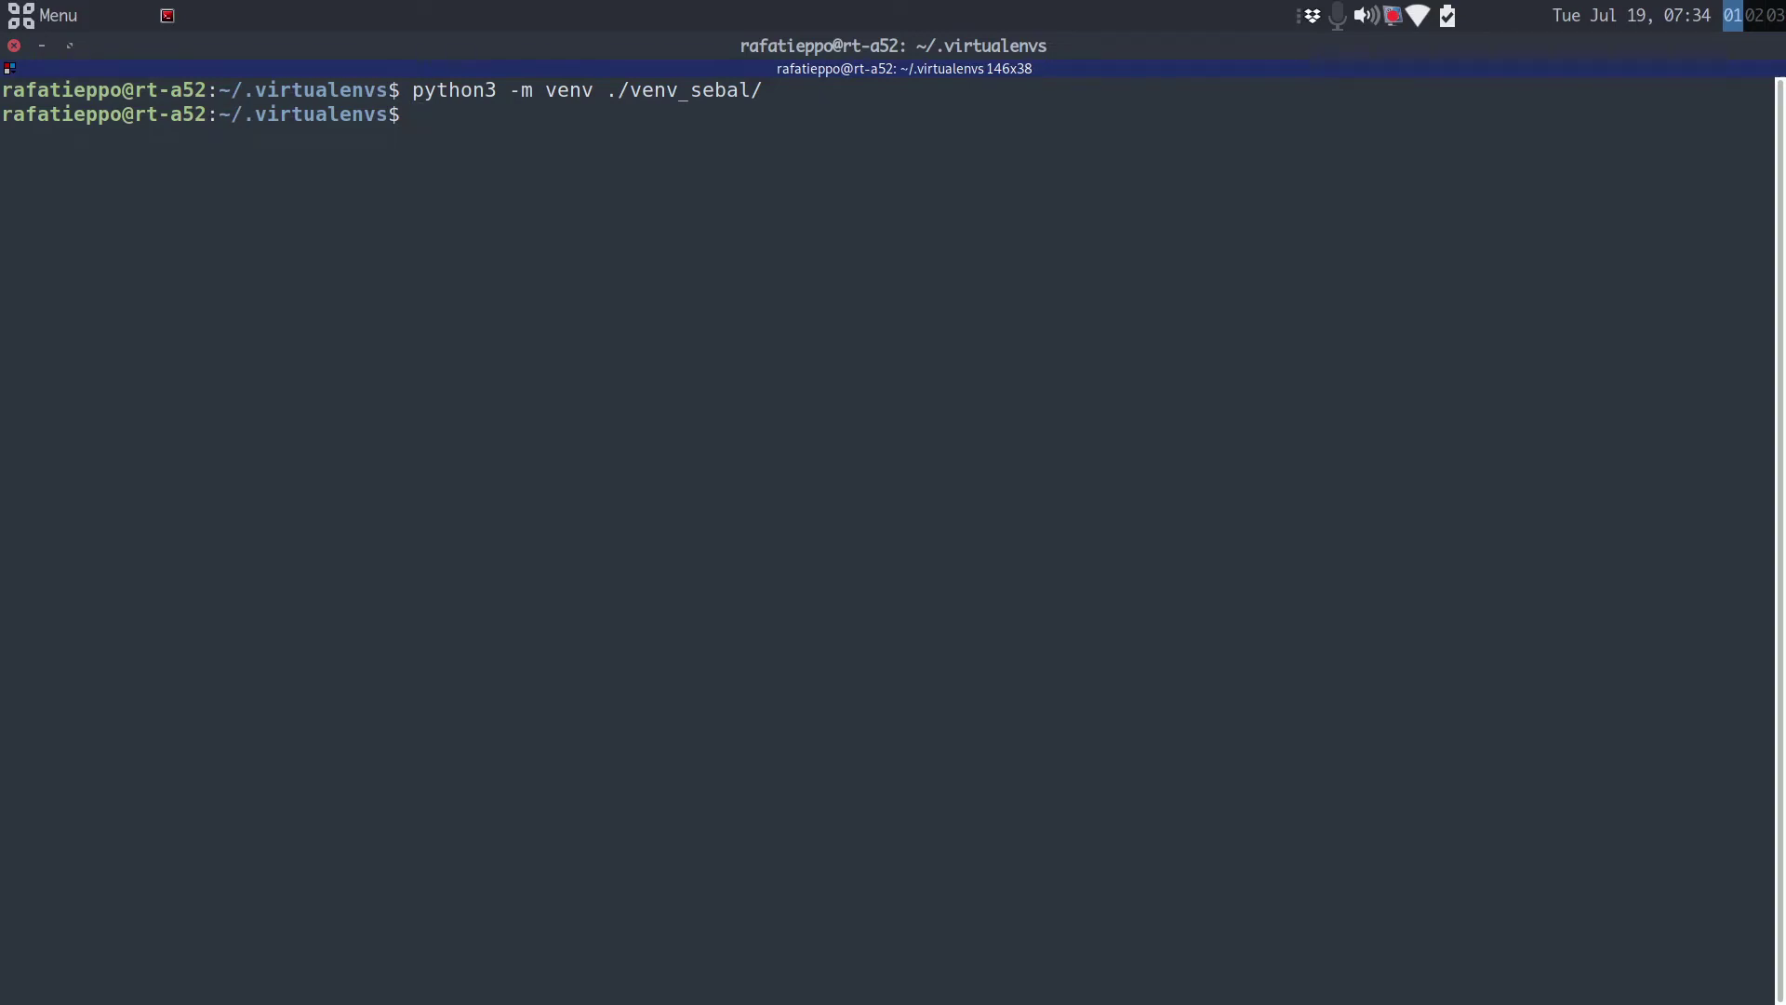
pyautogui.hotkey('alt', 'Tab')
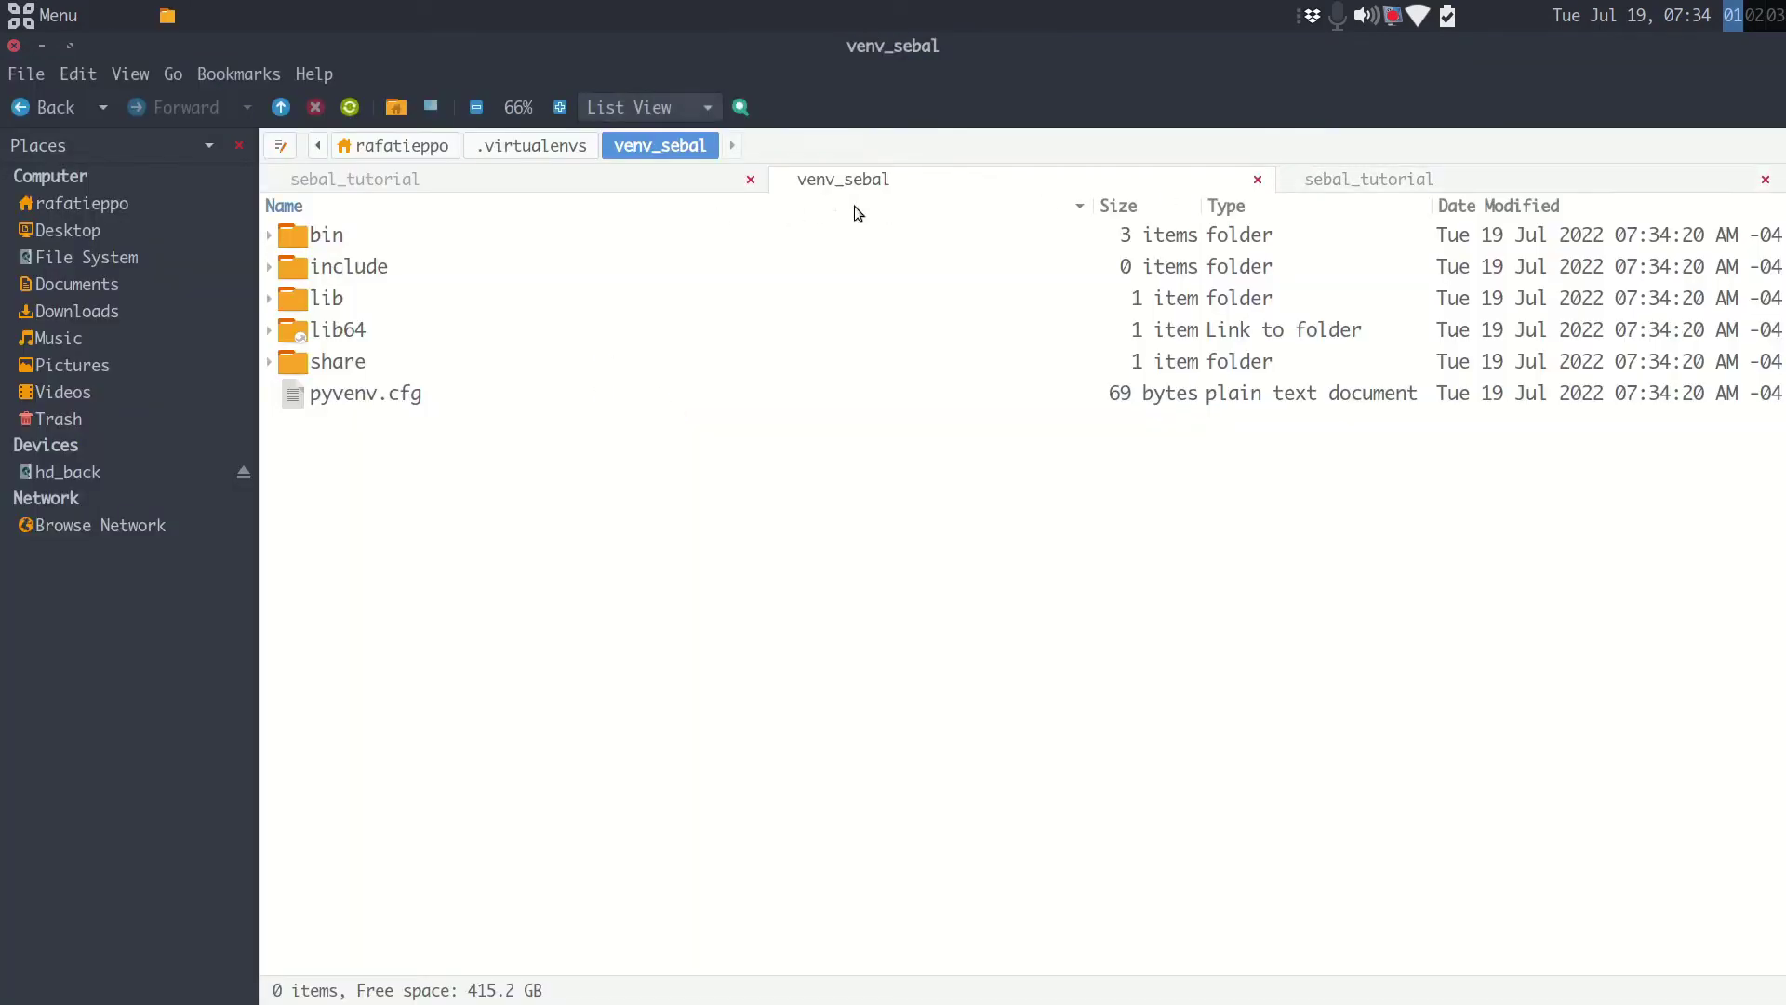
# Reload the venv_sebal folder from .virtualenvs in Caja to confirm bin now holds 12 items.
pyautogui.click(545, 149)
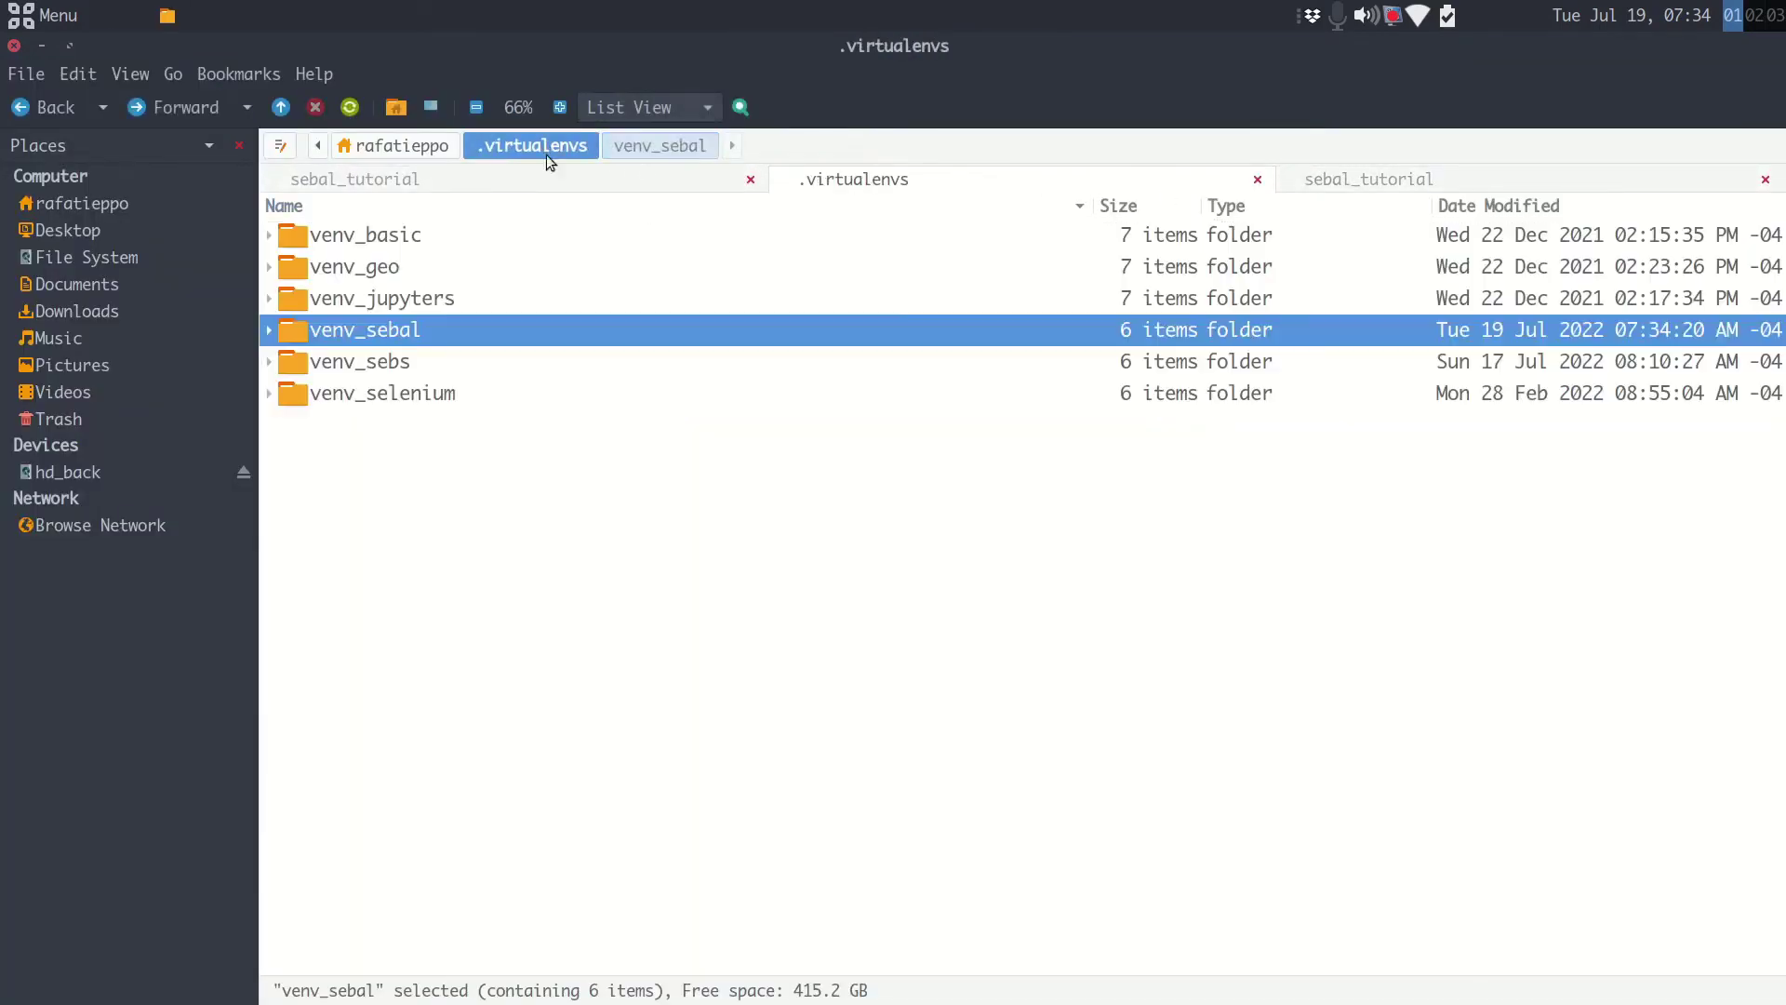
pyautogui.doubleClick(376, 332)
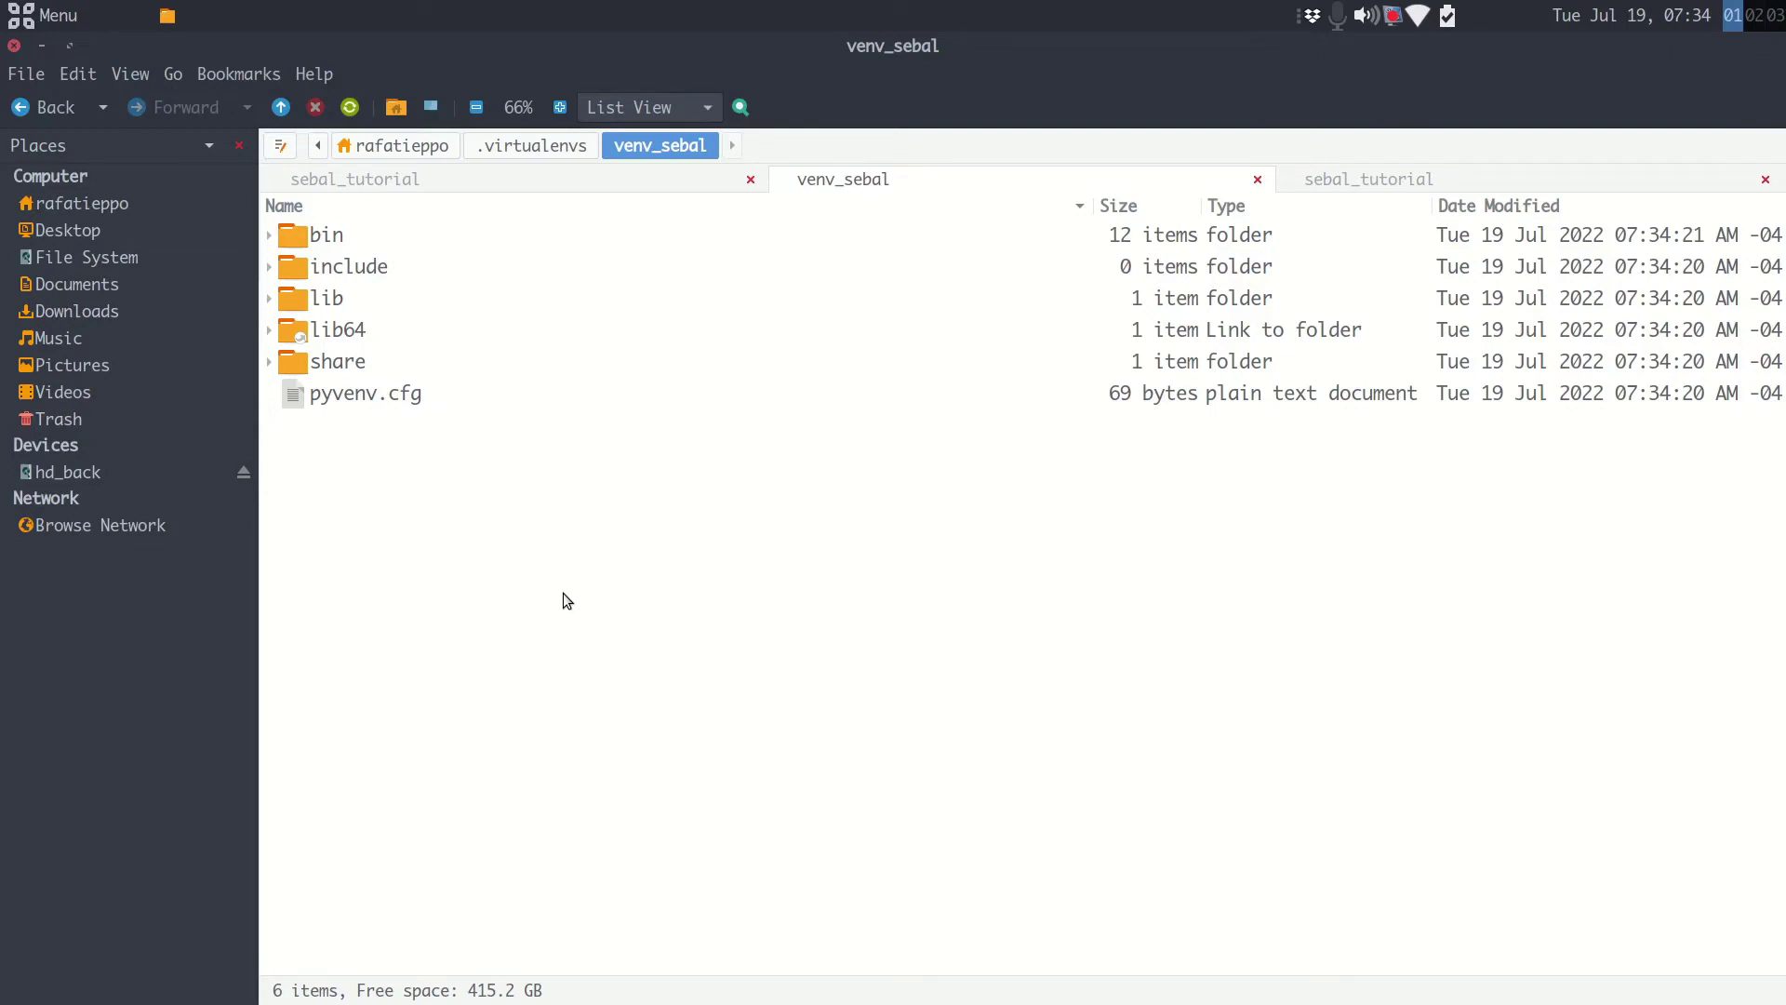
# Run source ./venv_sebal/bin/activate in the terminal and highlight the resulting (venv_sebal) prompt prefix.
pyautogui.hotkey('alt', 'Tab')
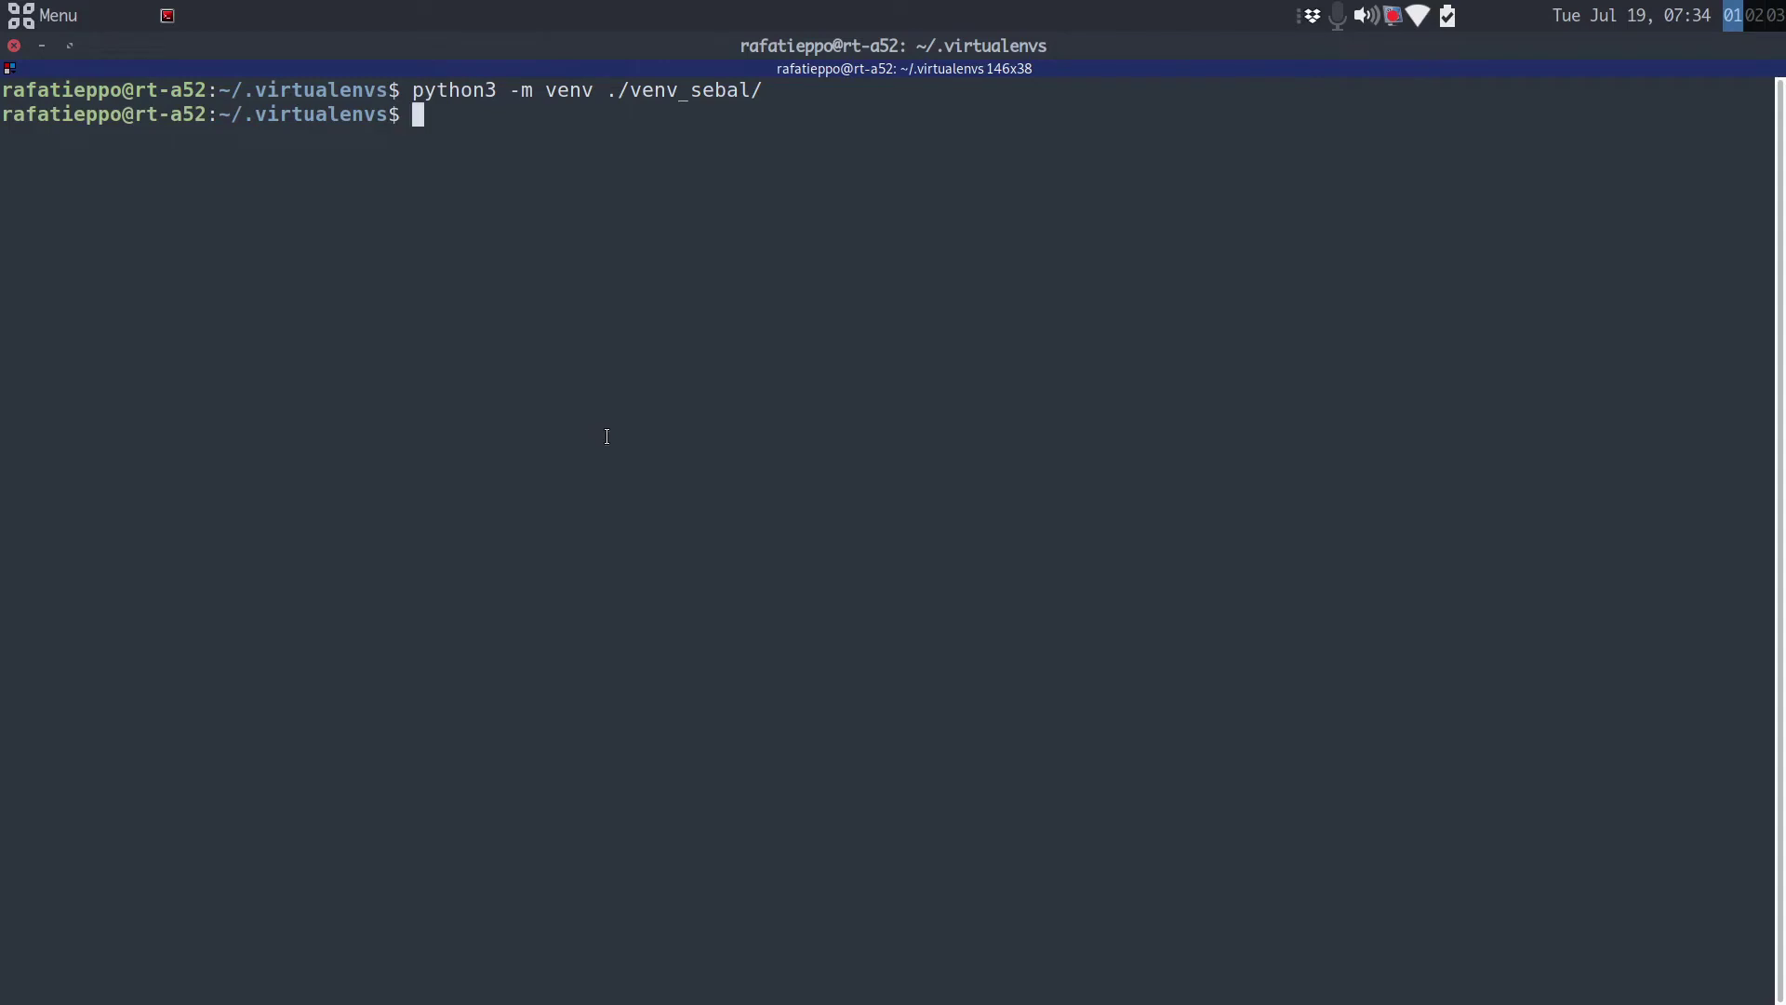
pyautogui.write('source ./venv_sebala')
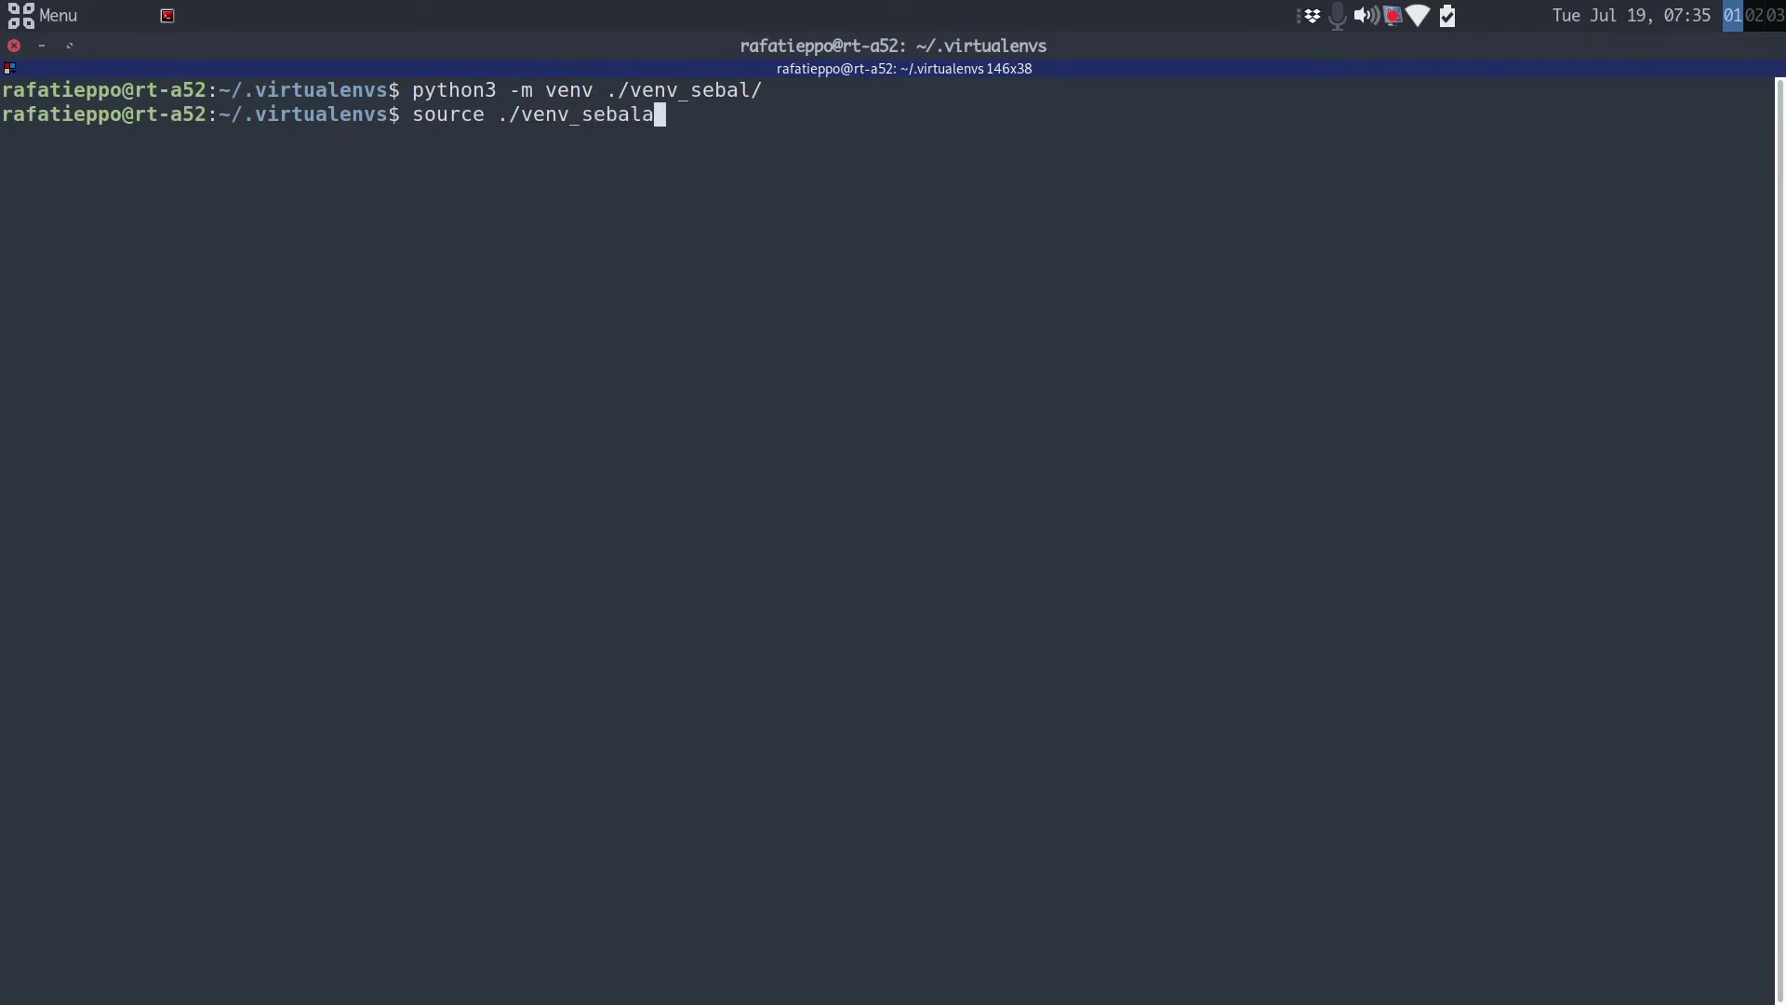
pyautogui.press('BackSpace')
pyautogui.press('BackSpace')
pyautogui.write('l/bin/act')
pyautogui.press('Tab')
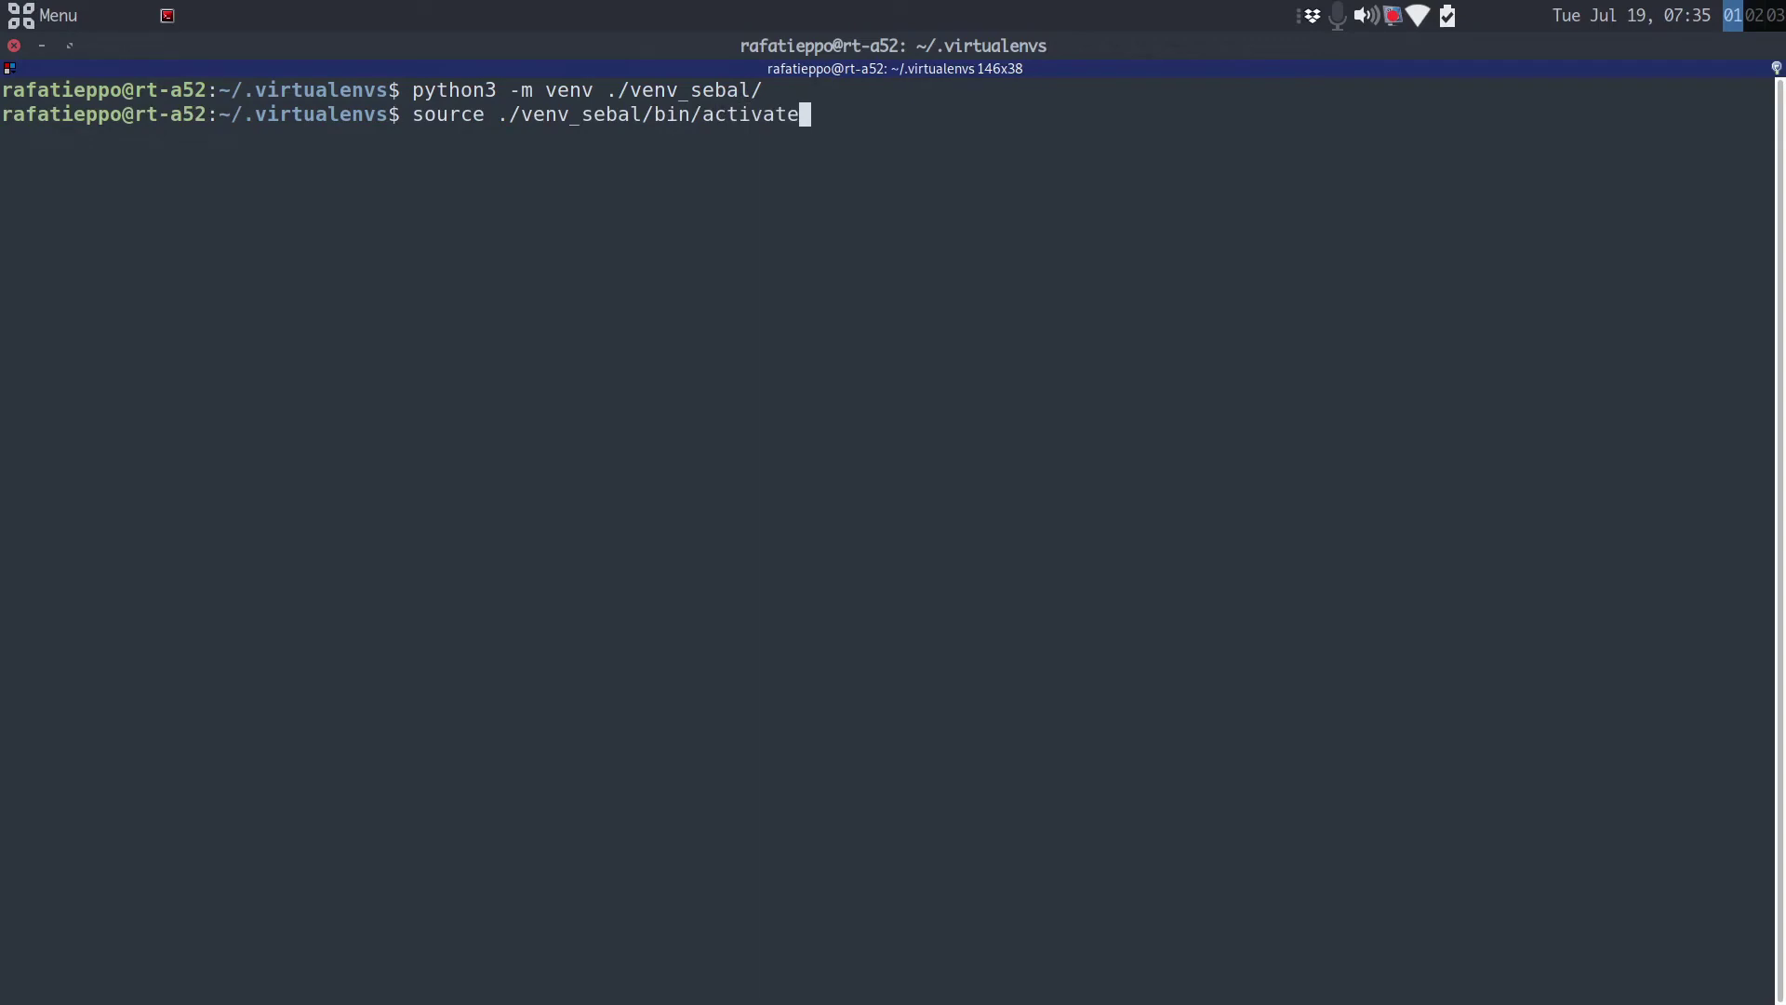
pyautogui.press('Return')
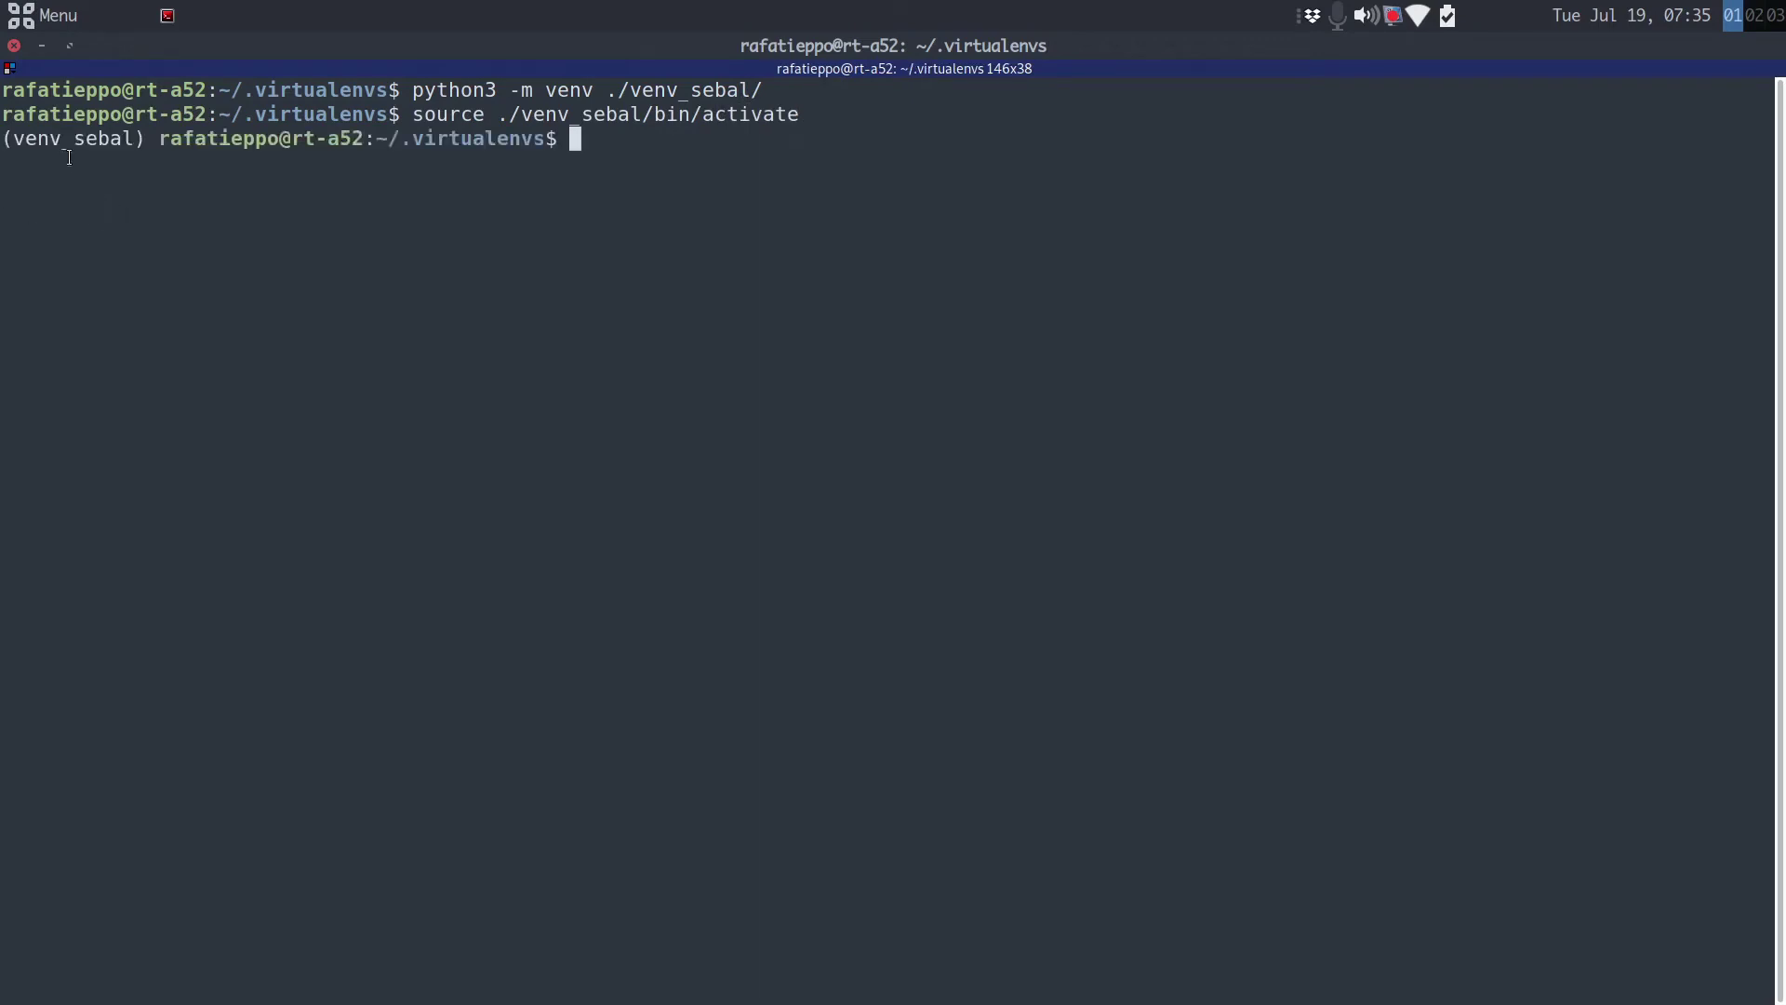
pyautogui.moveTo(3, 139); pyautogui.dragTo(144, 144)
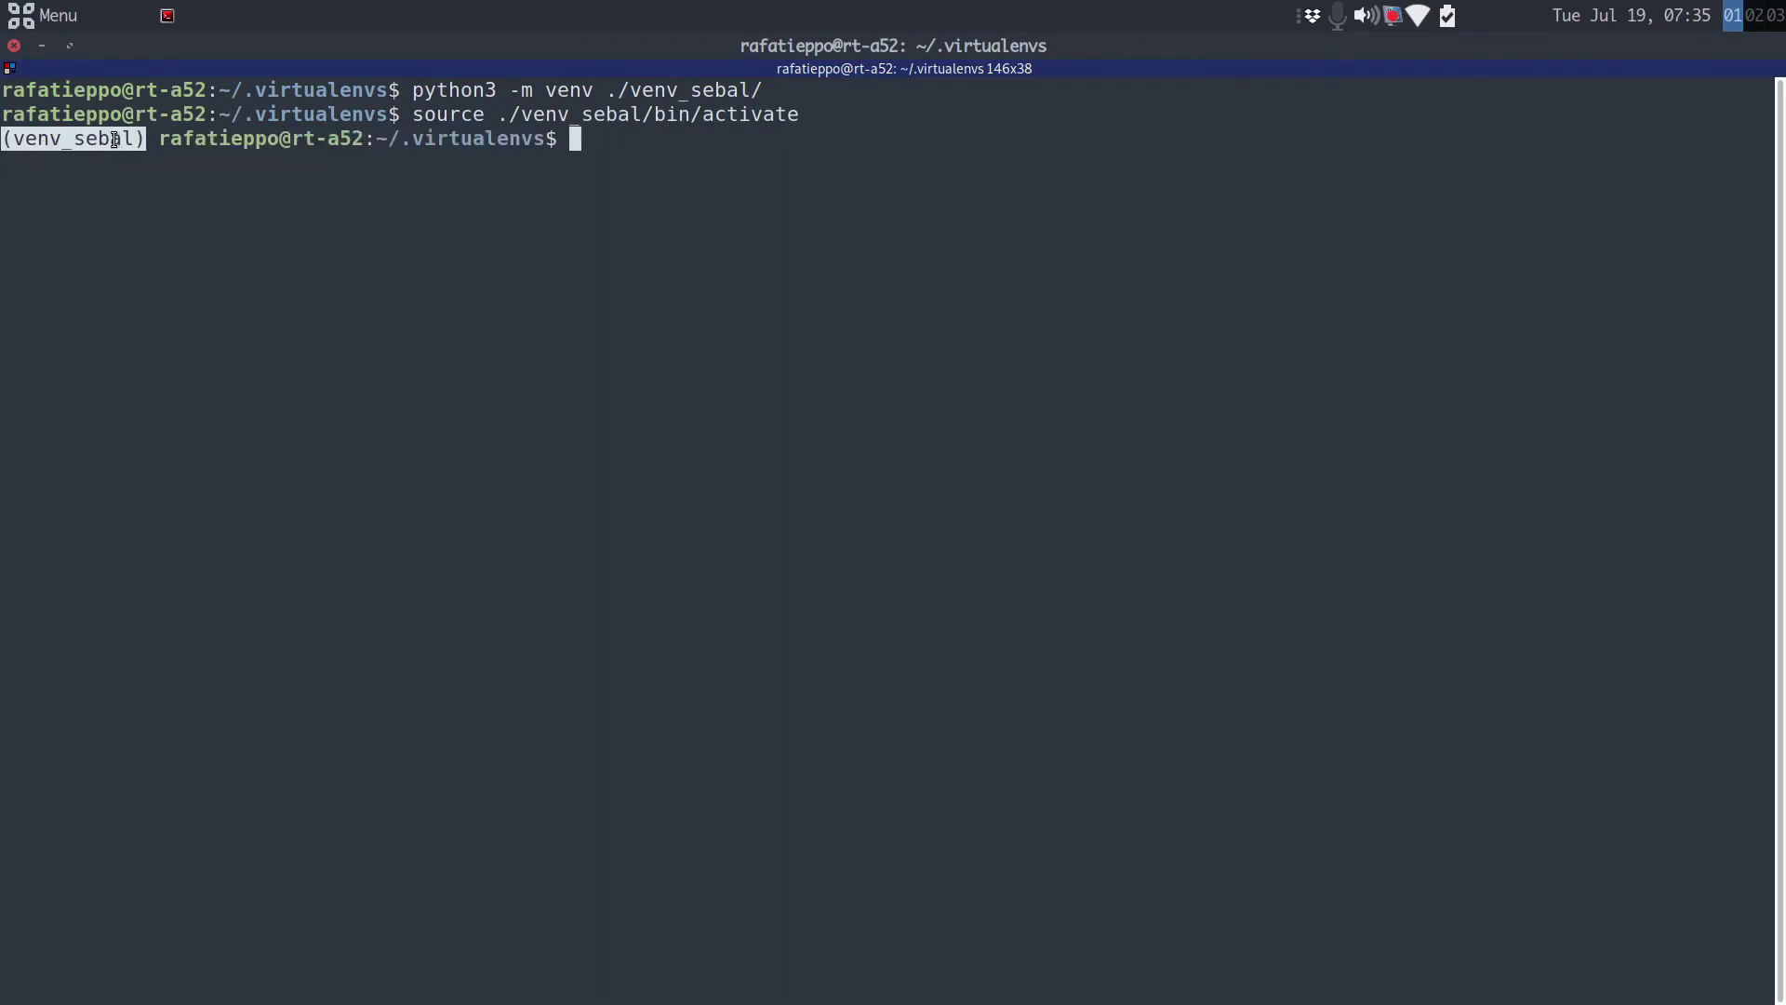
# Clear the prompt highlight and enter 'pip3 install -r' at the (venv_sebal) prompt without running it.
pyautogui.click(114, 140)
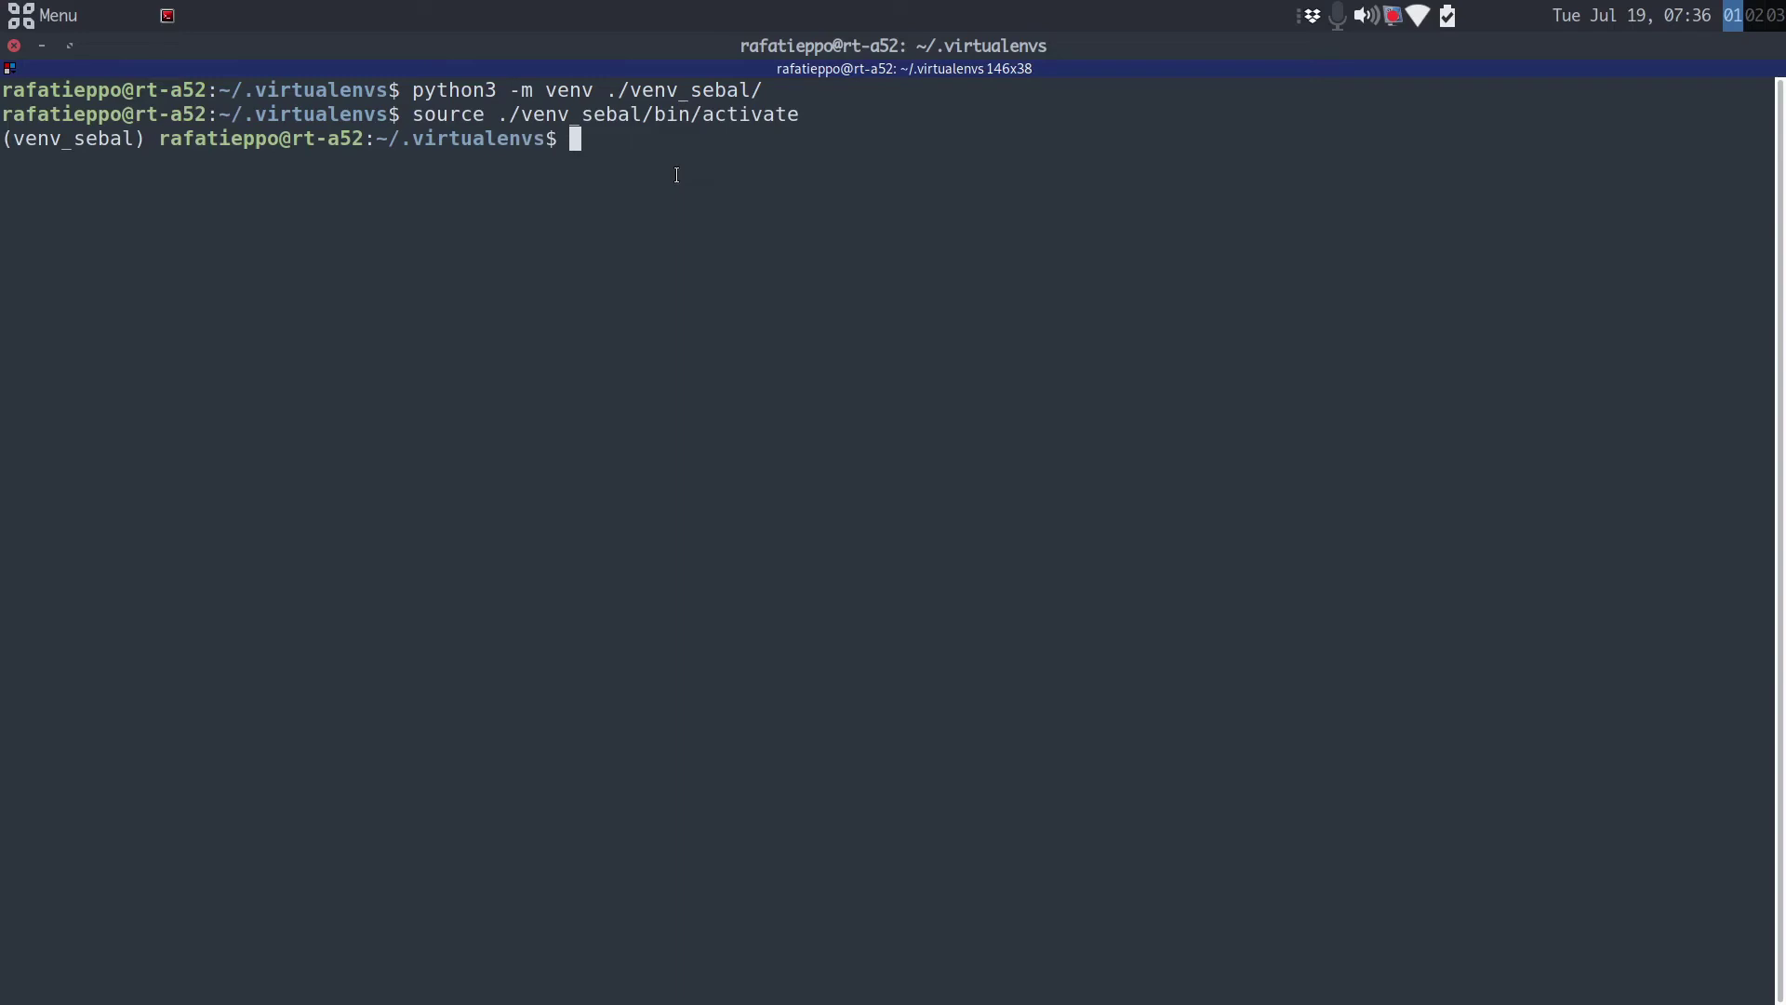
pyautogui.write('pip3 install')
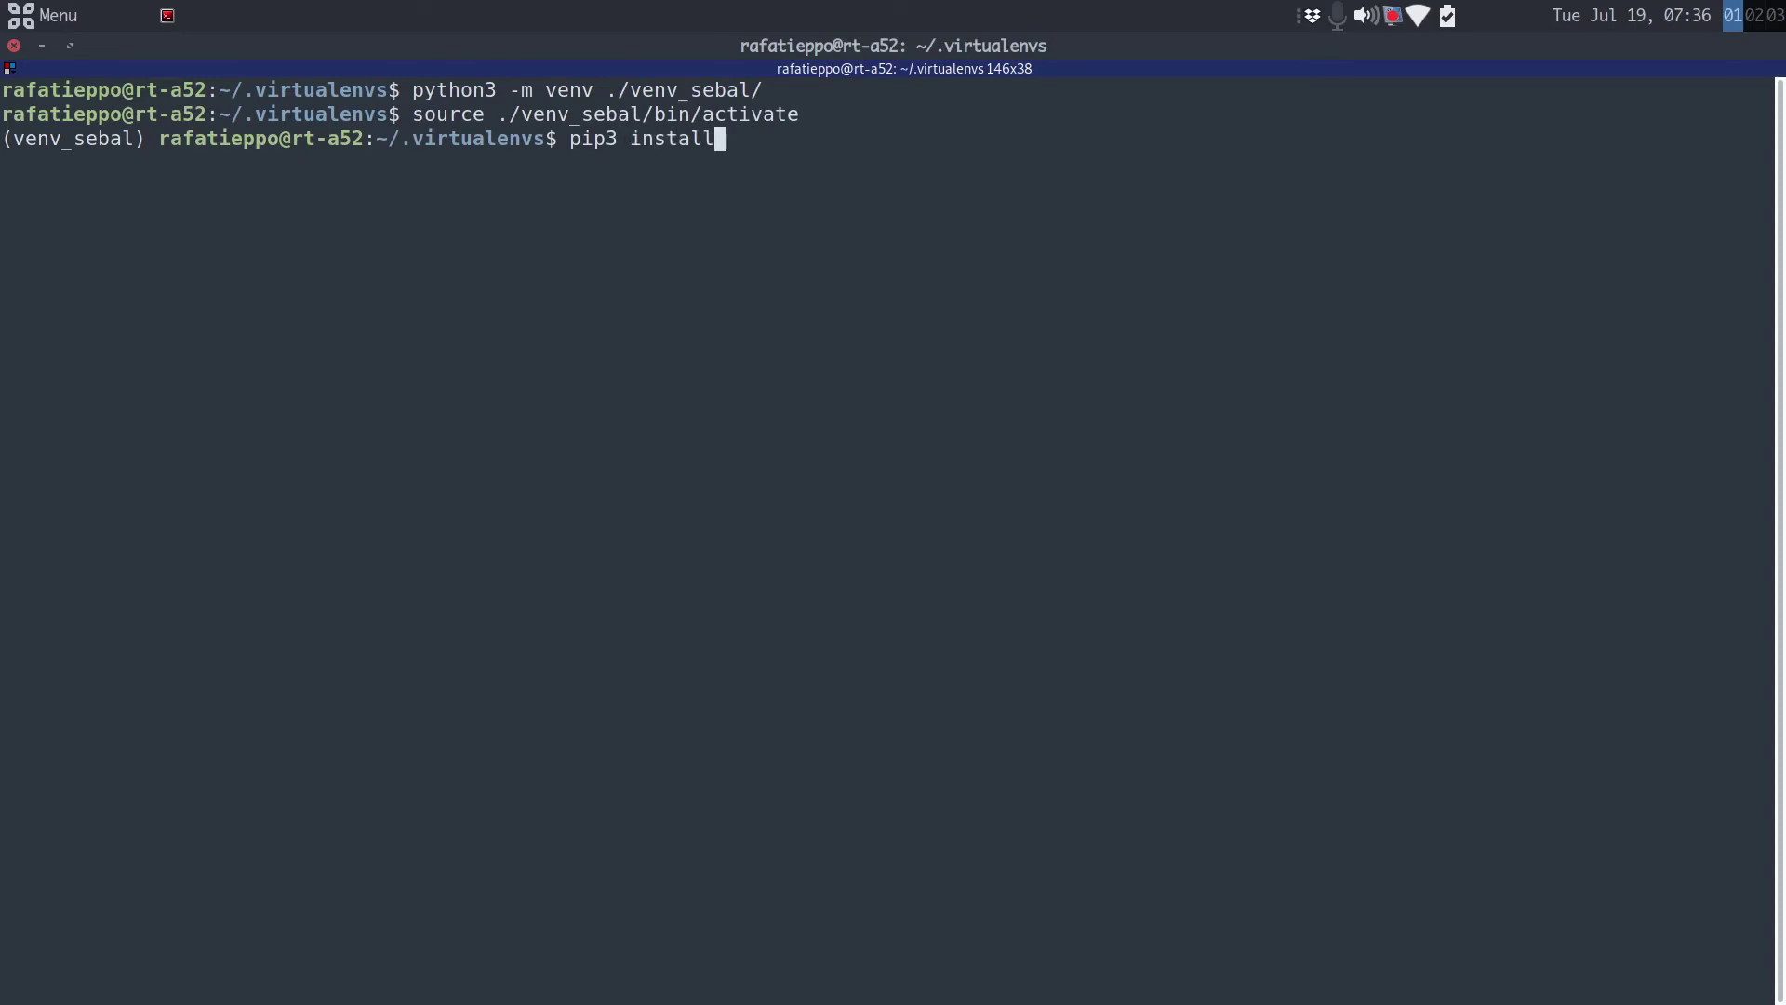
pyautogui.write(' -r')
# Look up requirement_pysebal.txt's location path in the sebal_tutorial folder through its Properties dialog.
pyautogui.hotkey('alt', 'Tab')
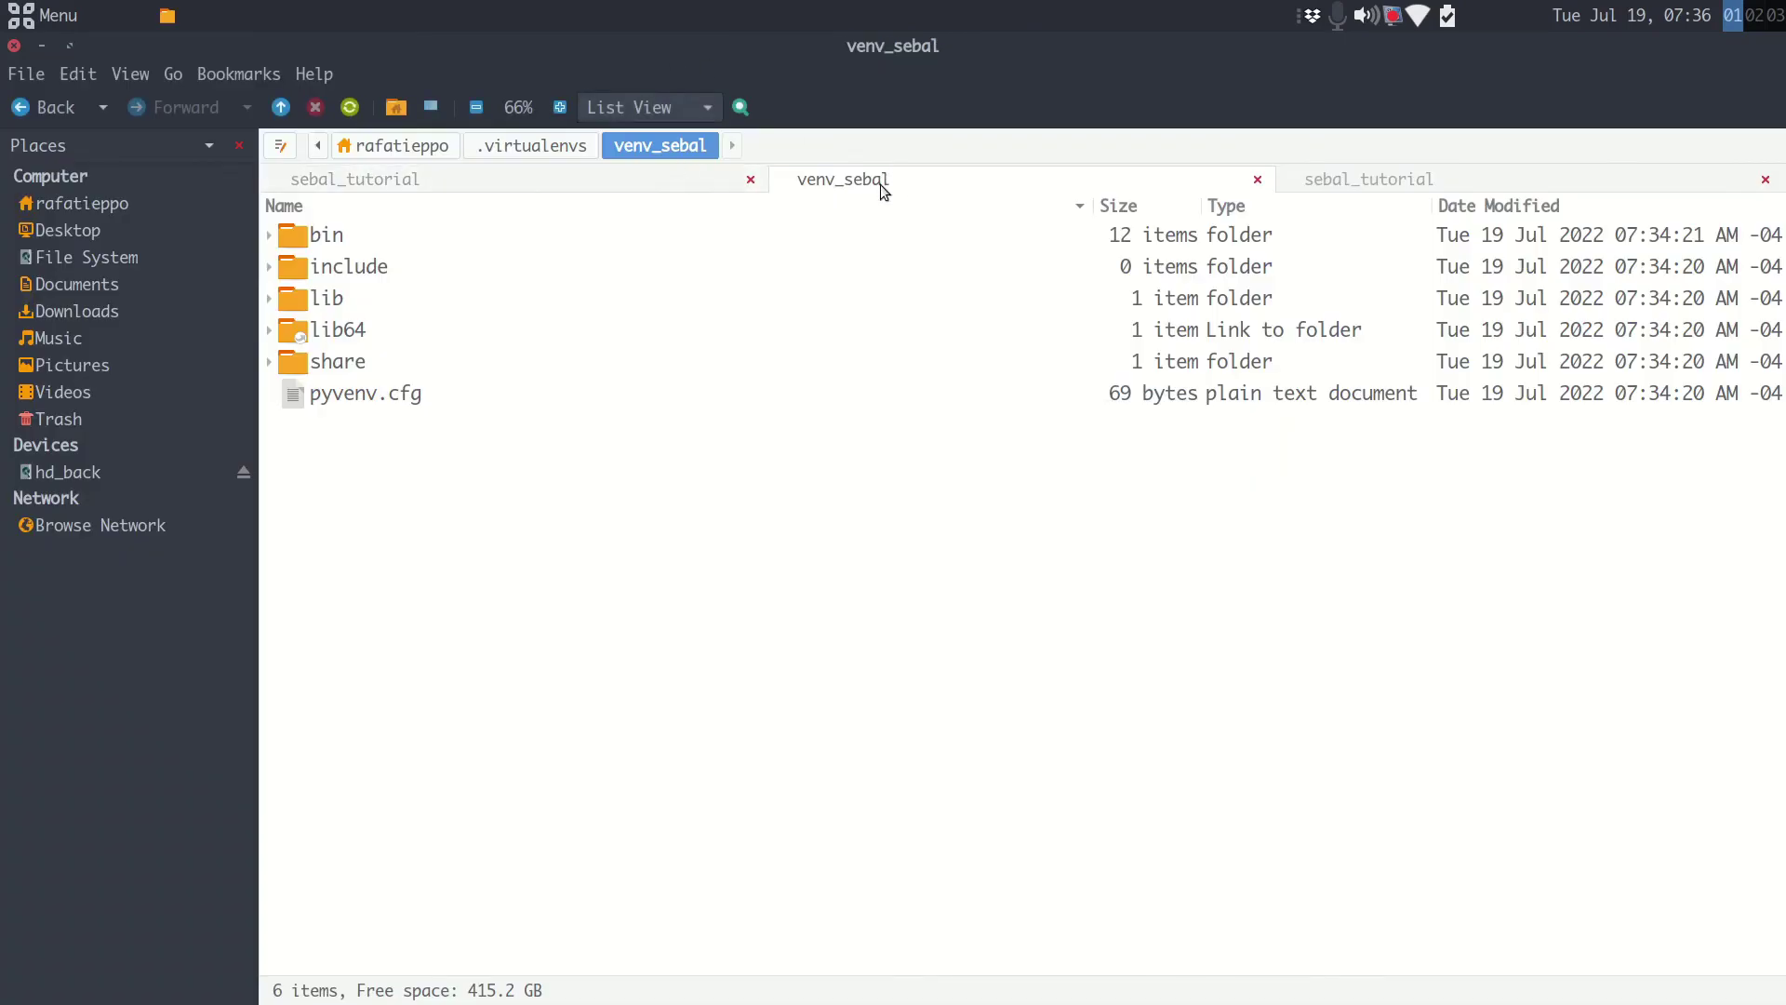
pyautogui.click(517, 189)
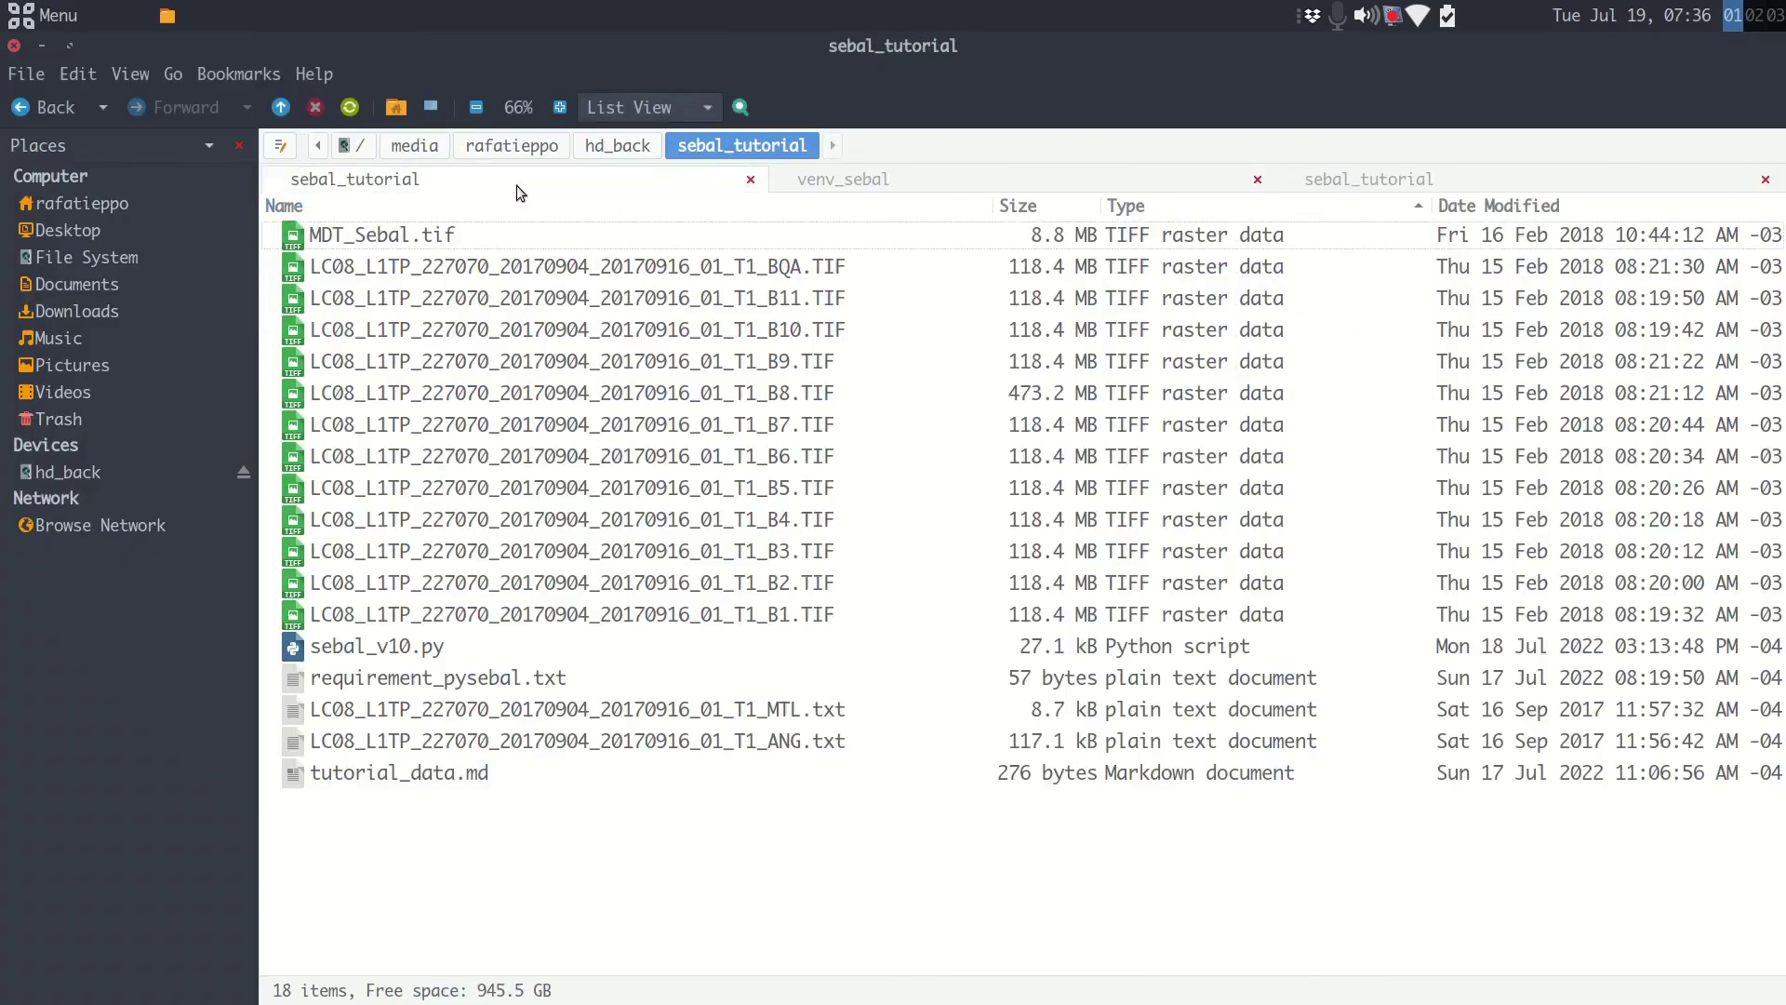
pyautogui.click(394, 680)
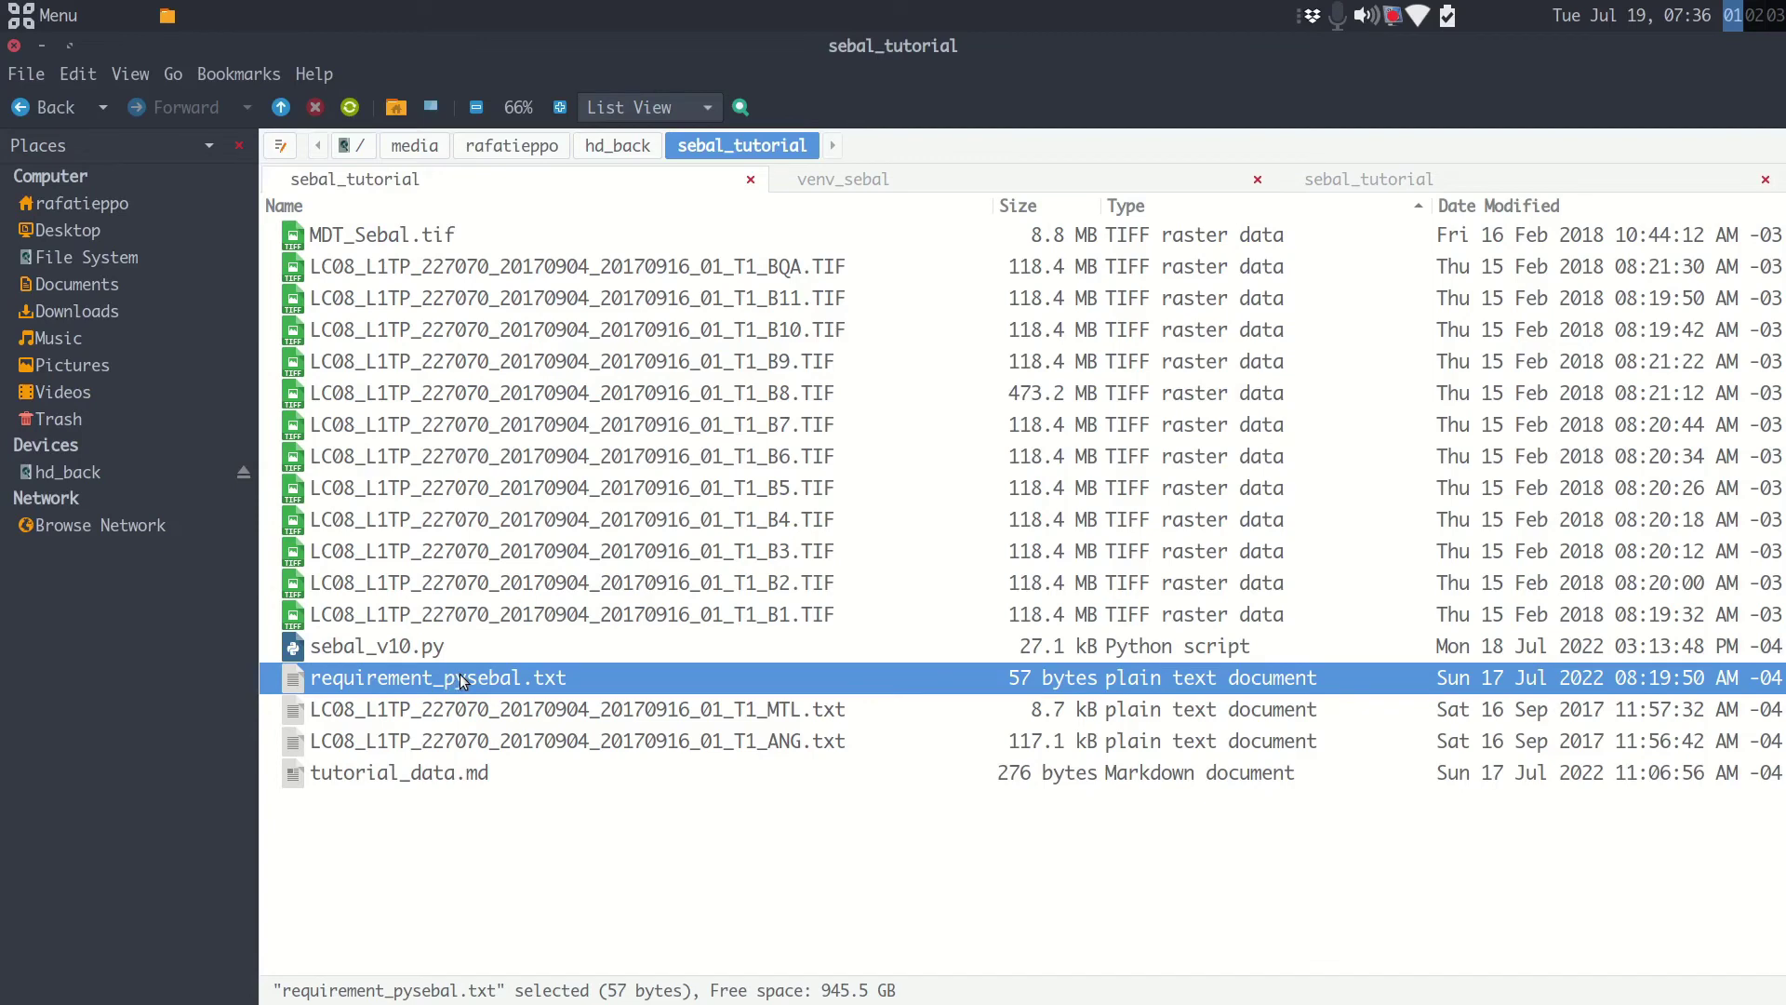
pyautogui.rightClick(473, 677)
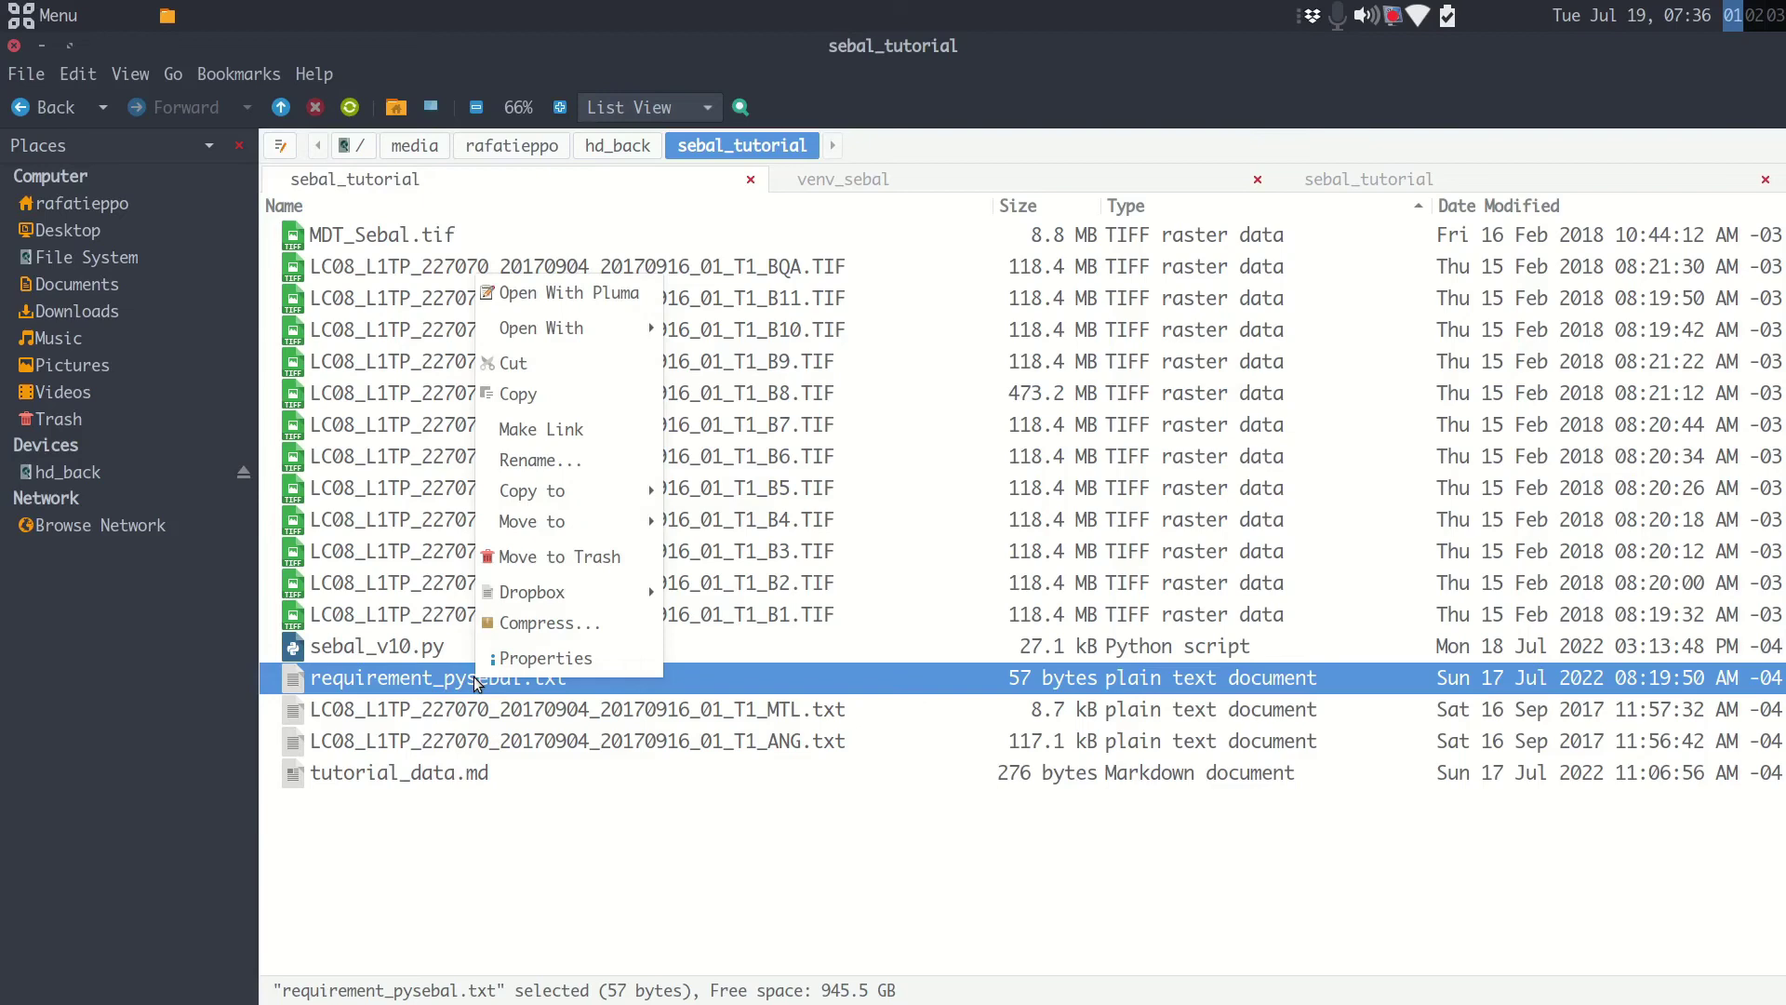
pyautogui.click(557, 659)
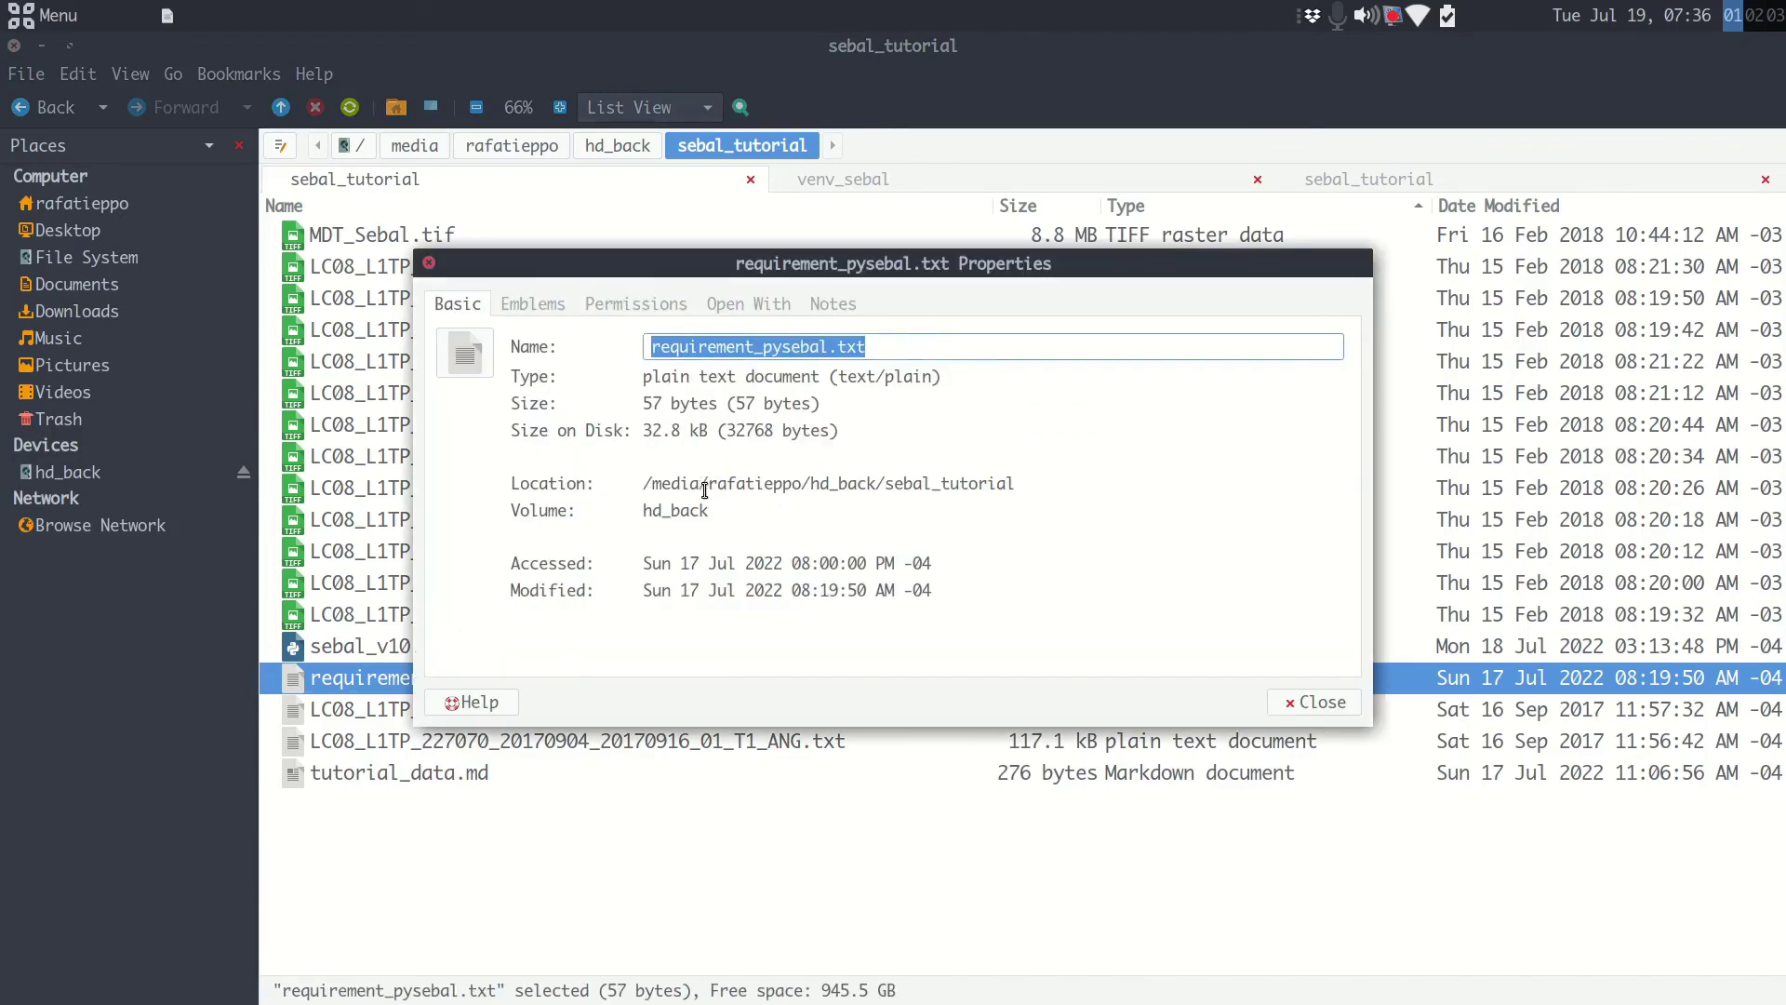
pyautogui.click(673, 484)
pyautogui.moveTo(642, 485); pyautogui.dragTo(1023, 485)
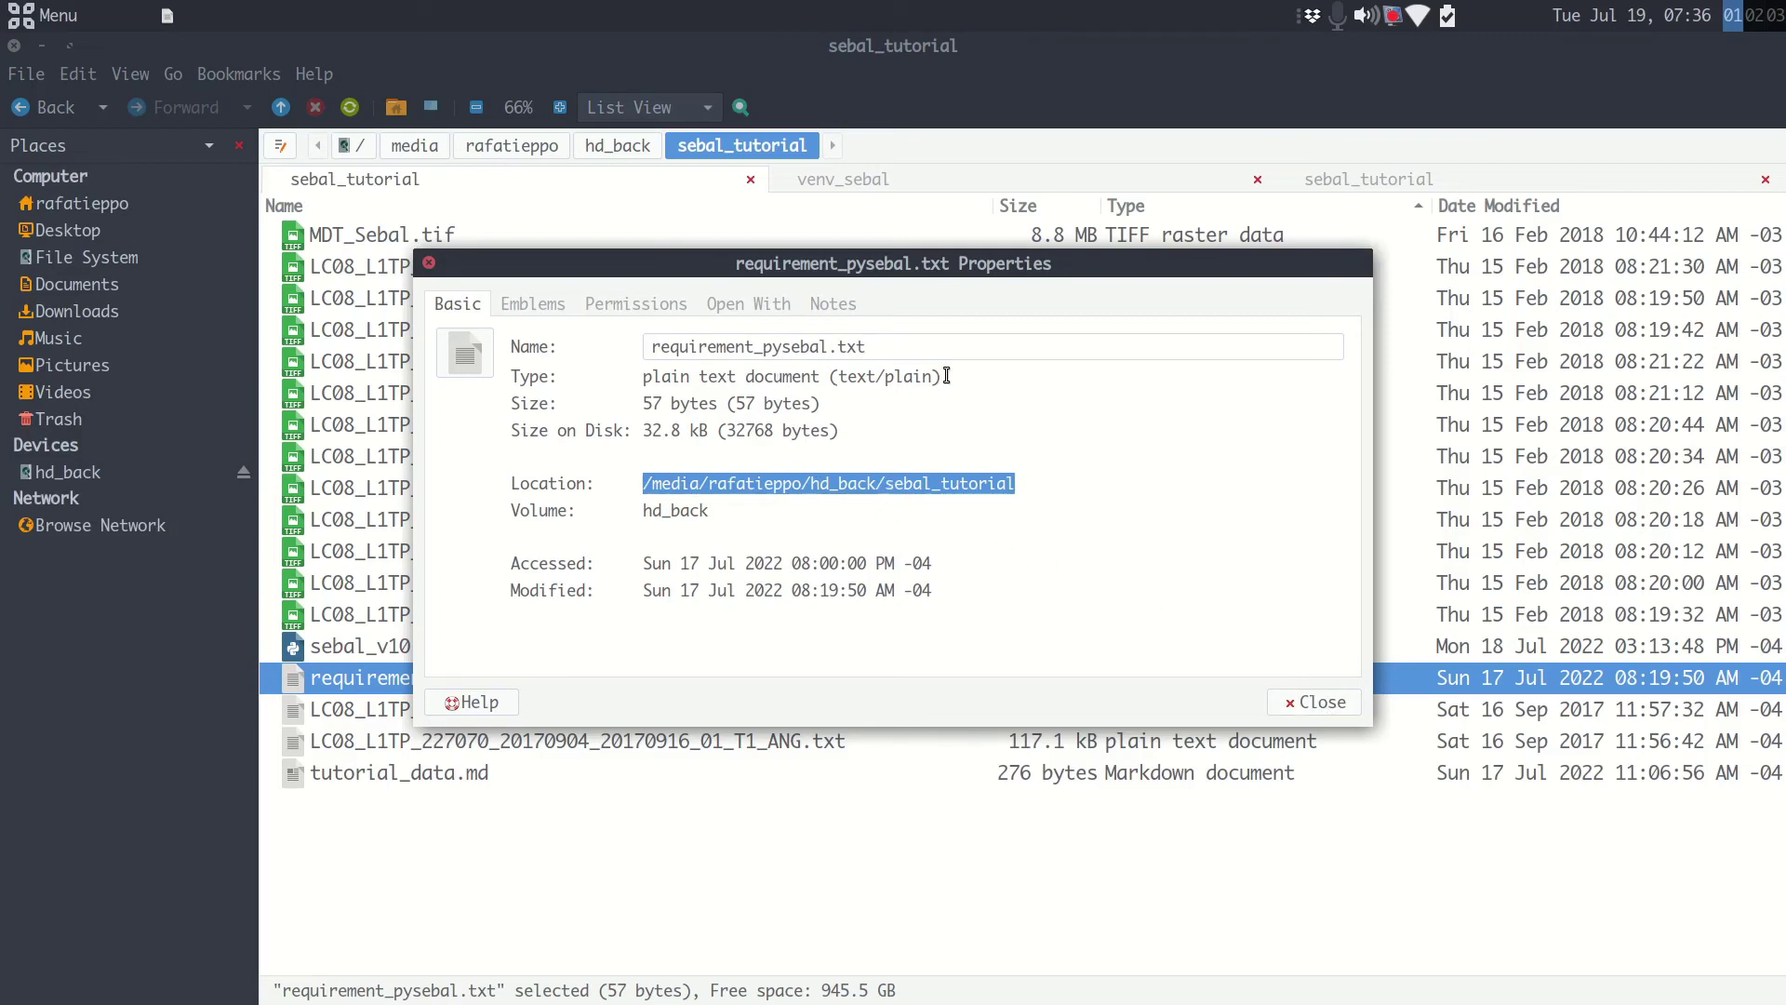
pyautogui.press('Escape')
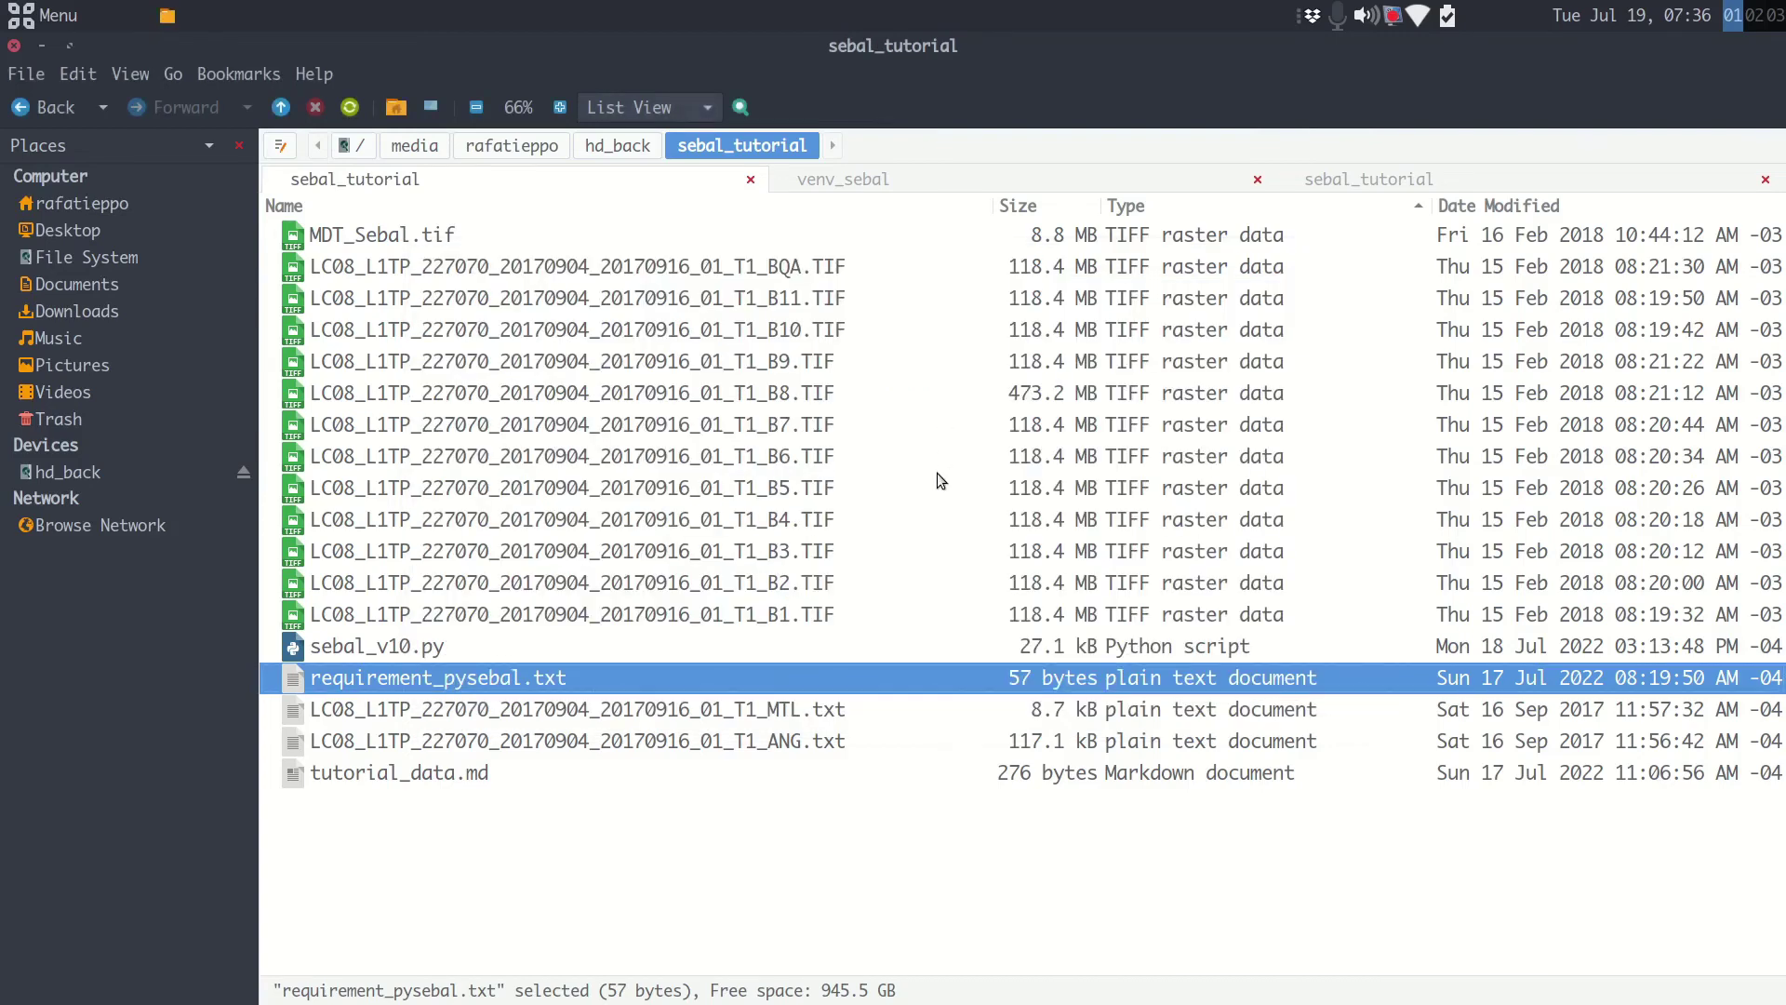
pyautogui.hotkey('alt', 'Tab')
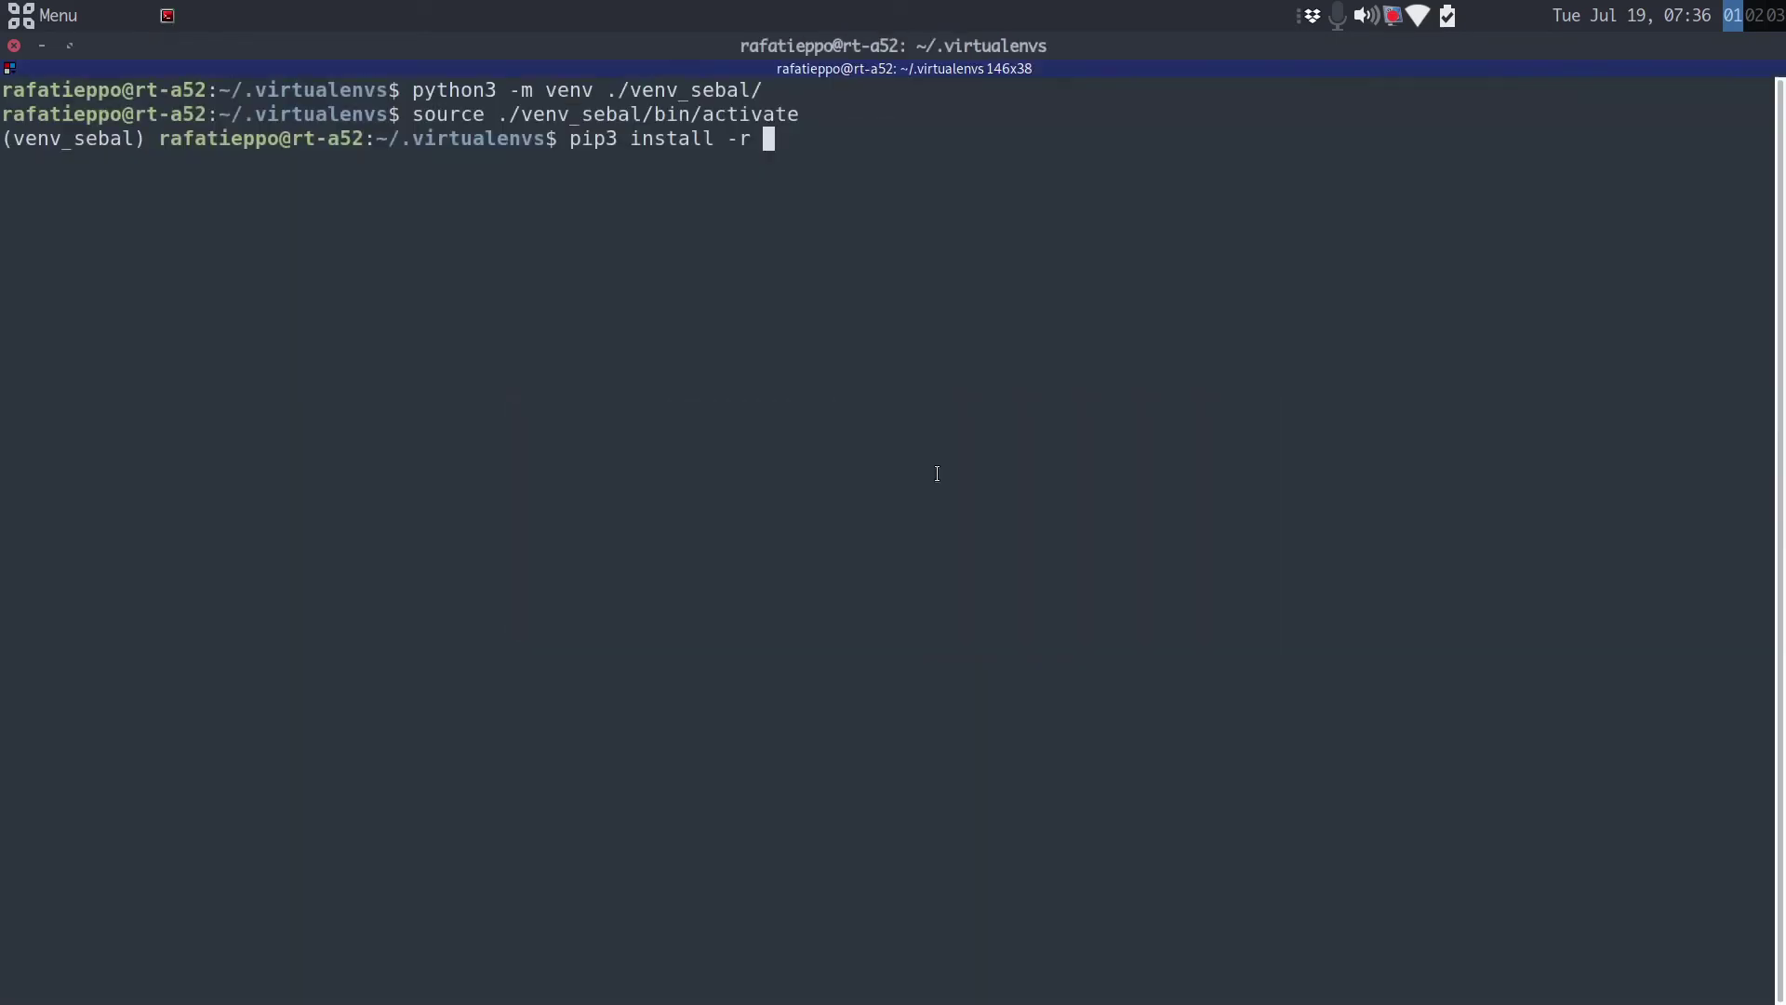
# Complete the install command with /media/.../hd_back/sebal_tutorial/requirement_pysebal.txt and run it.
pyautogui.write('/media/ra')
pyautogui.press('Tab')
pyautogui.write('h')
pyautogui.press('Tab')
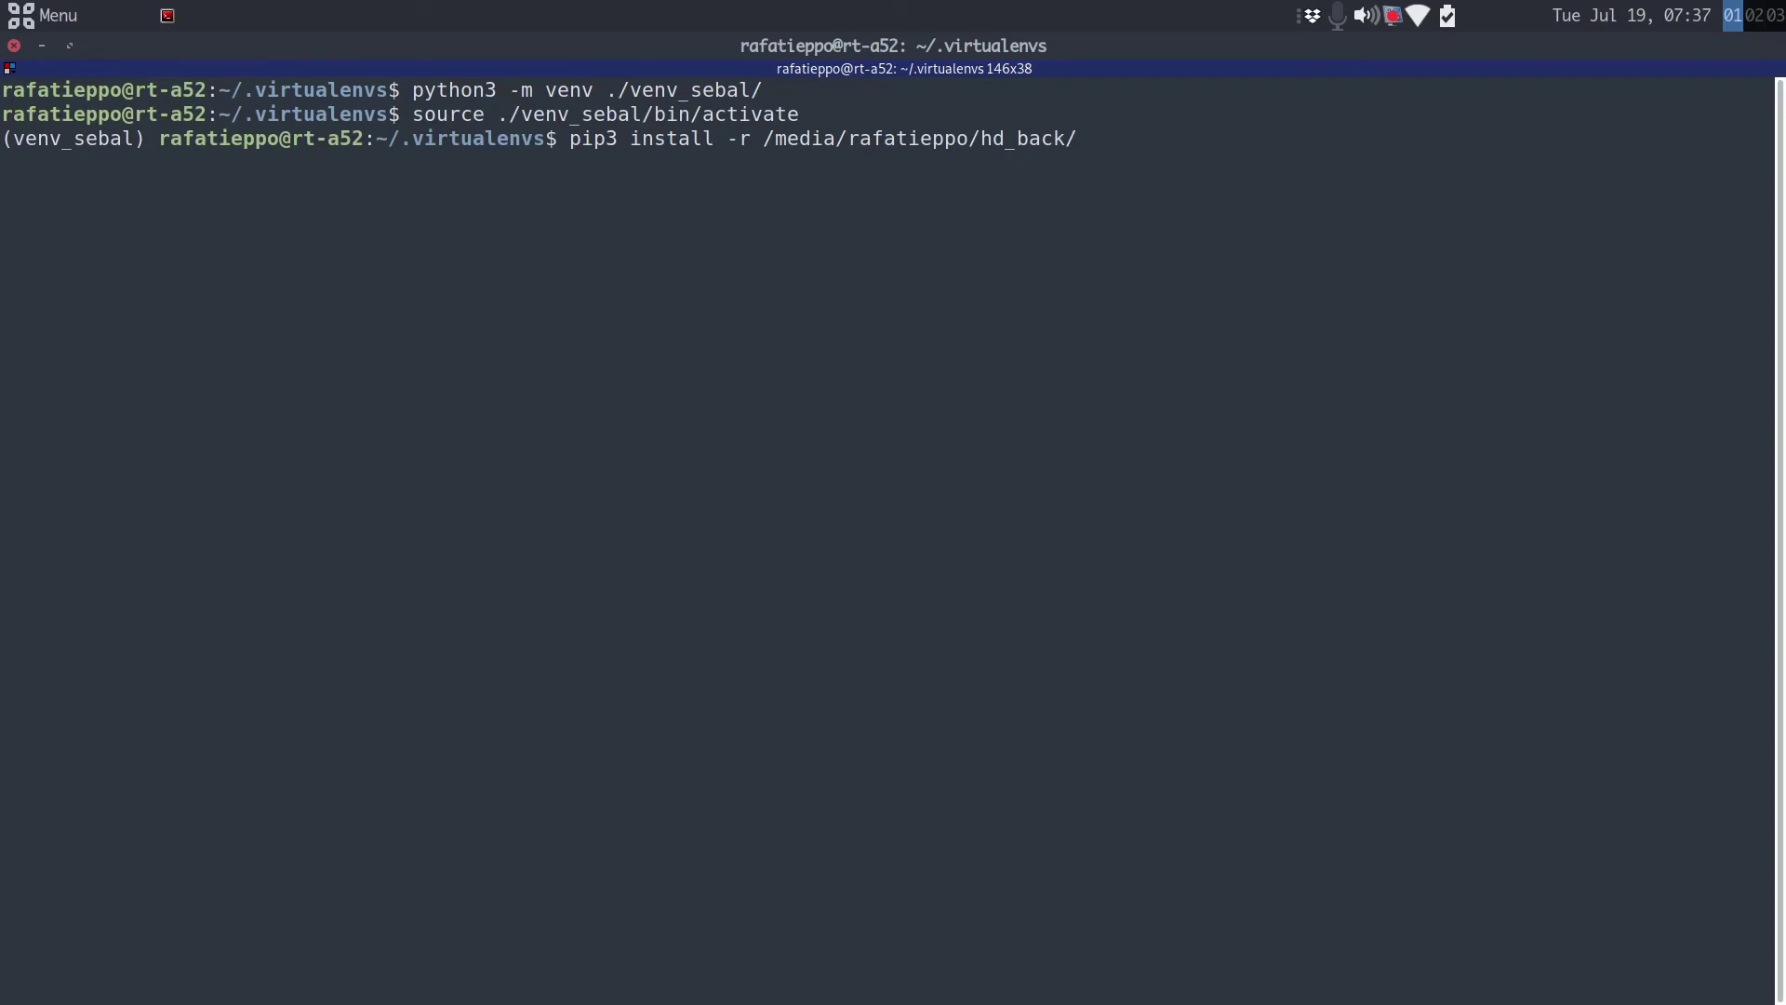
pyautogui.write('sebal')
pyautogui.press('Tab')
pyautogui.write('req')
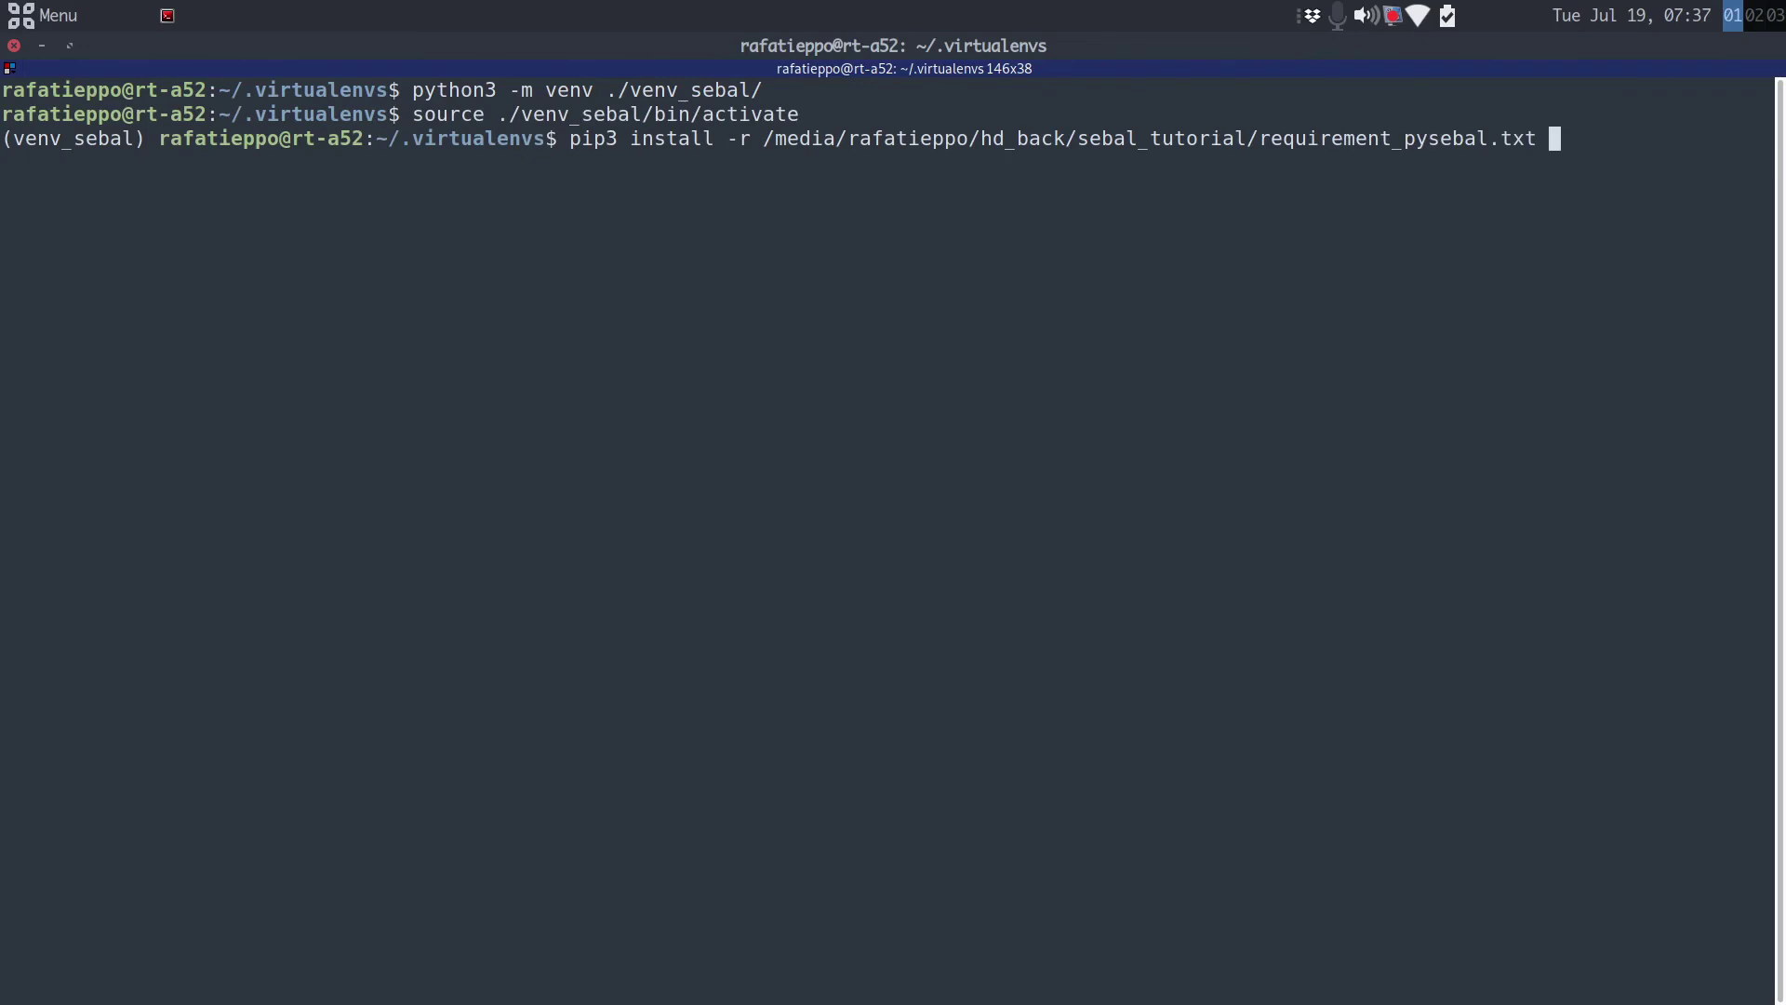
pyautogui.press('Return')
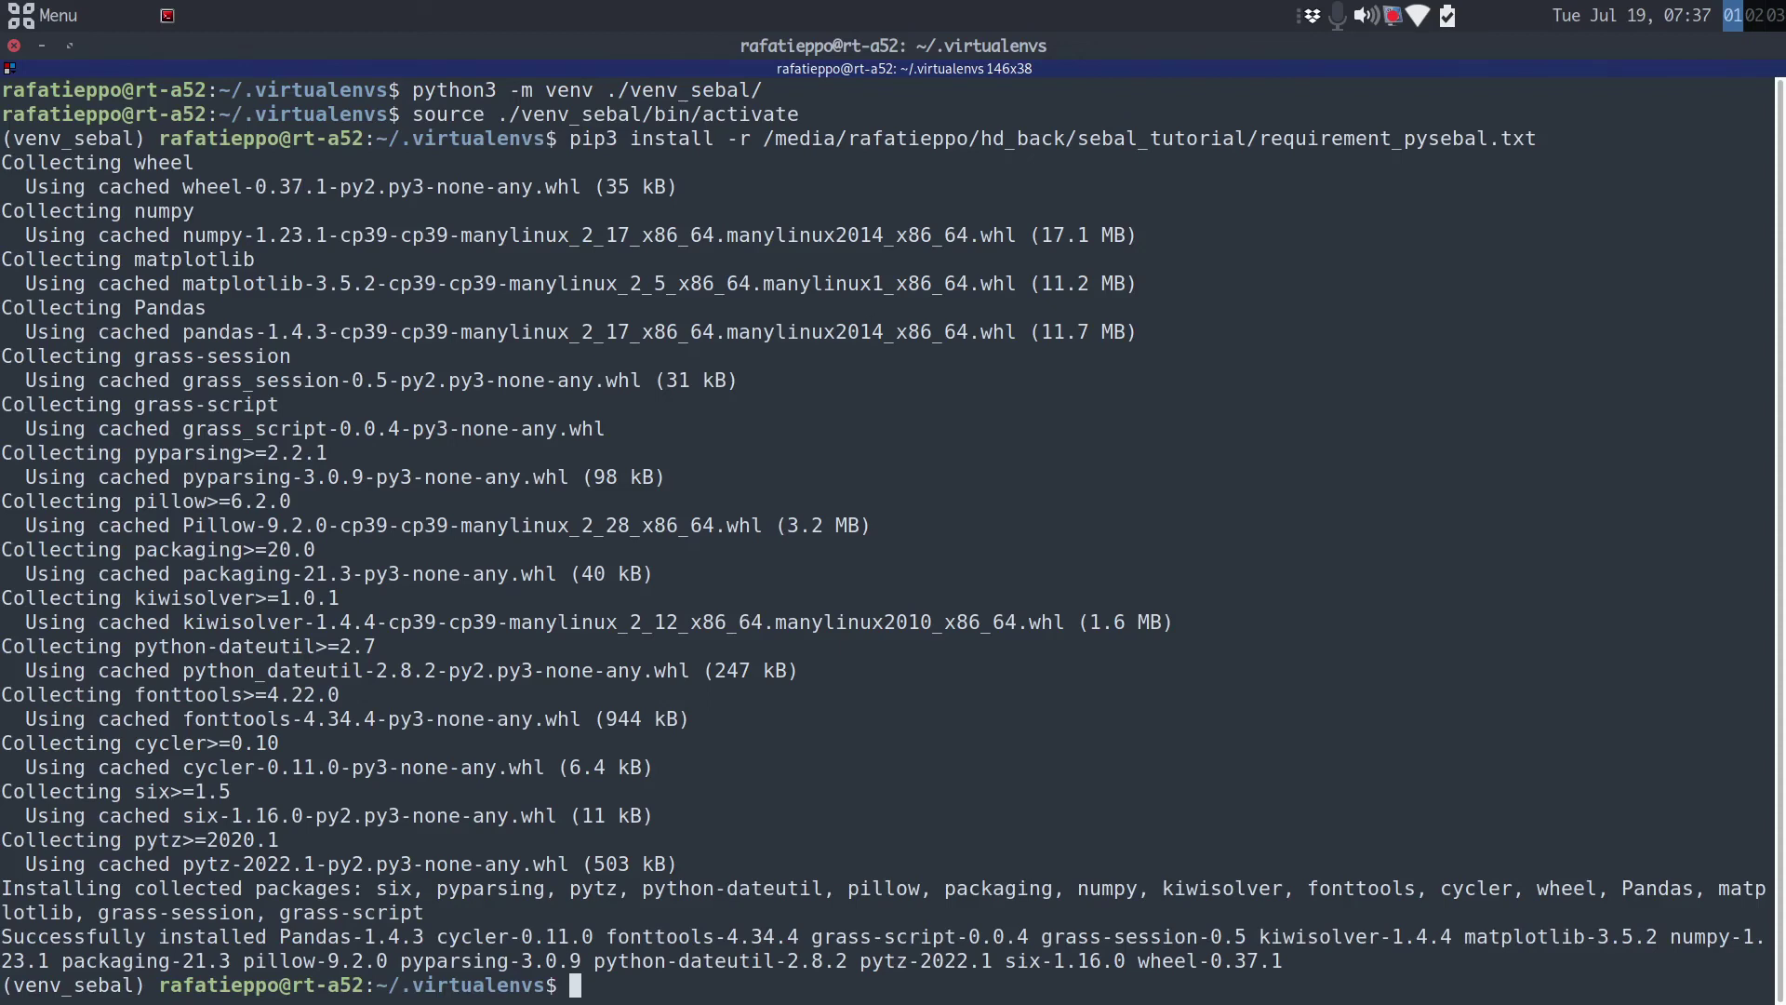
# Clear the terminal screen with Ctrl+L and start a python3 (3.9.2) session.
pyautogui.hotkey('ctrl', 'l')
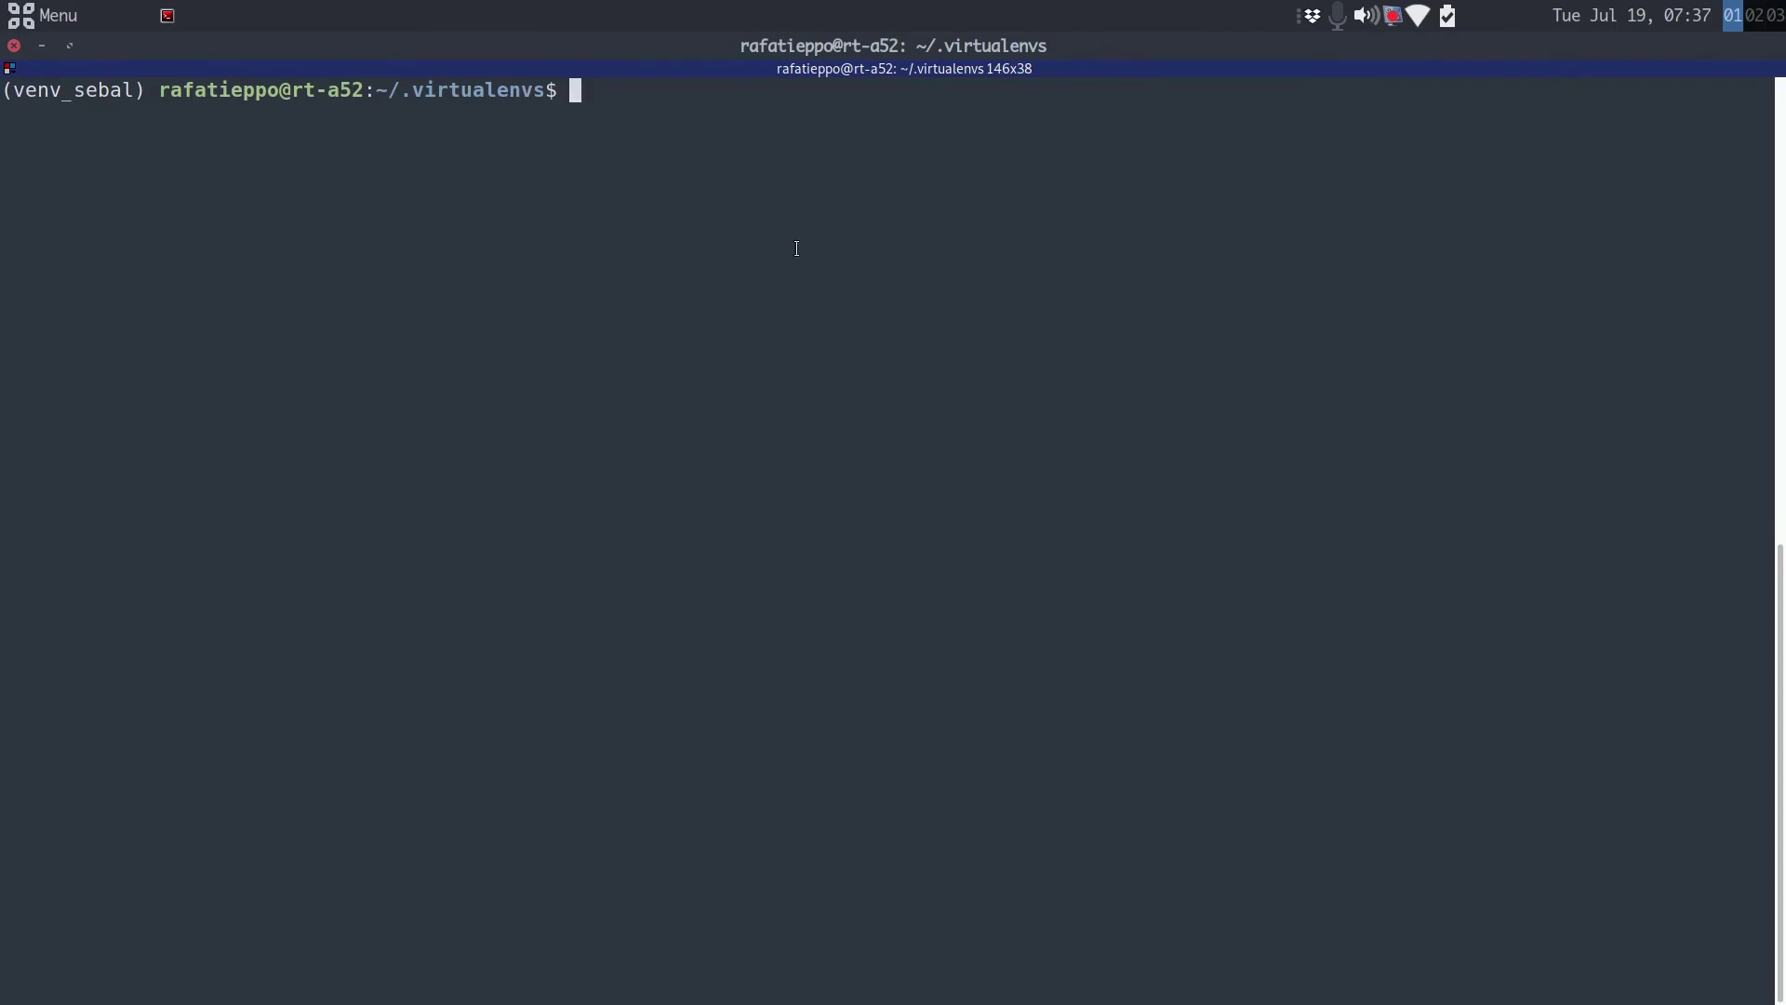
pyautogui.write('python')
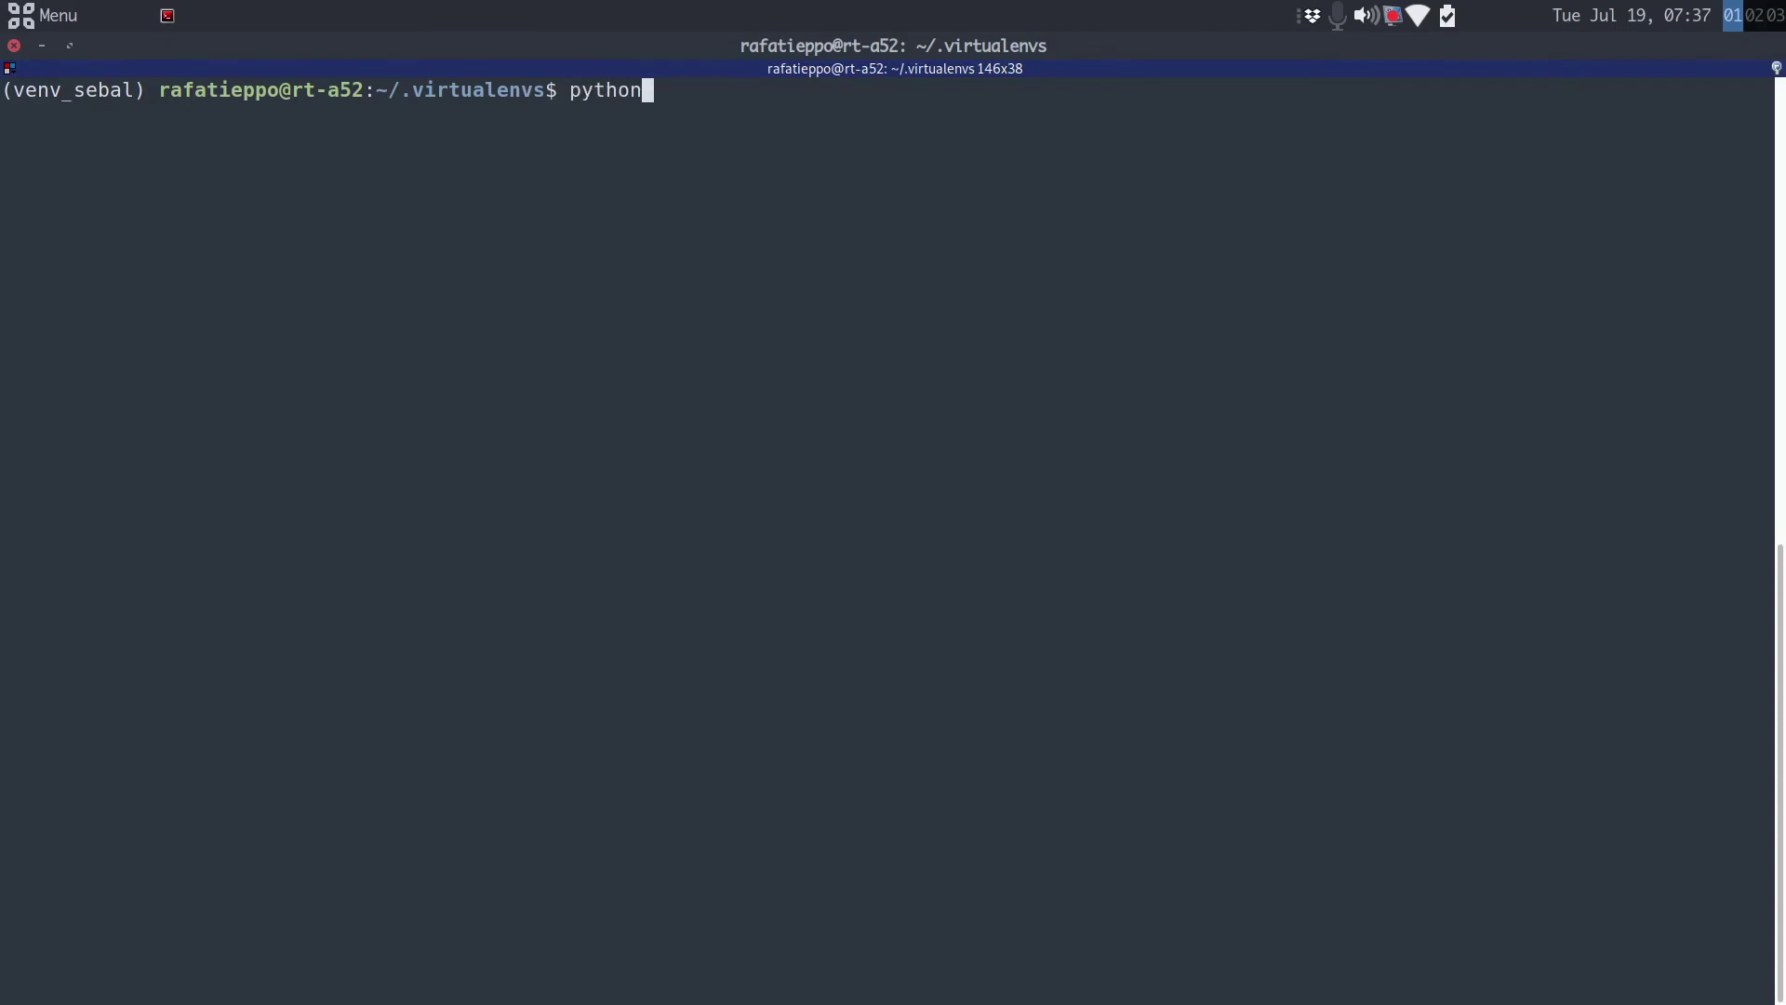
pyautogui.write('3')
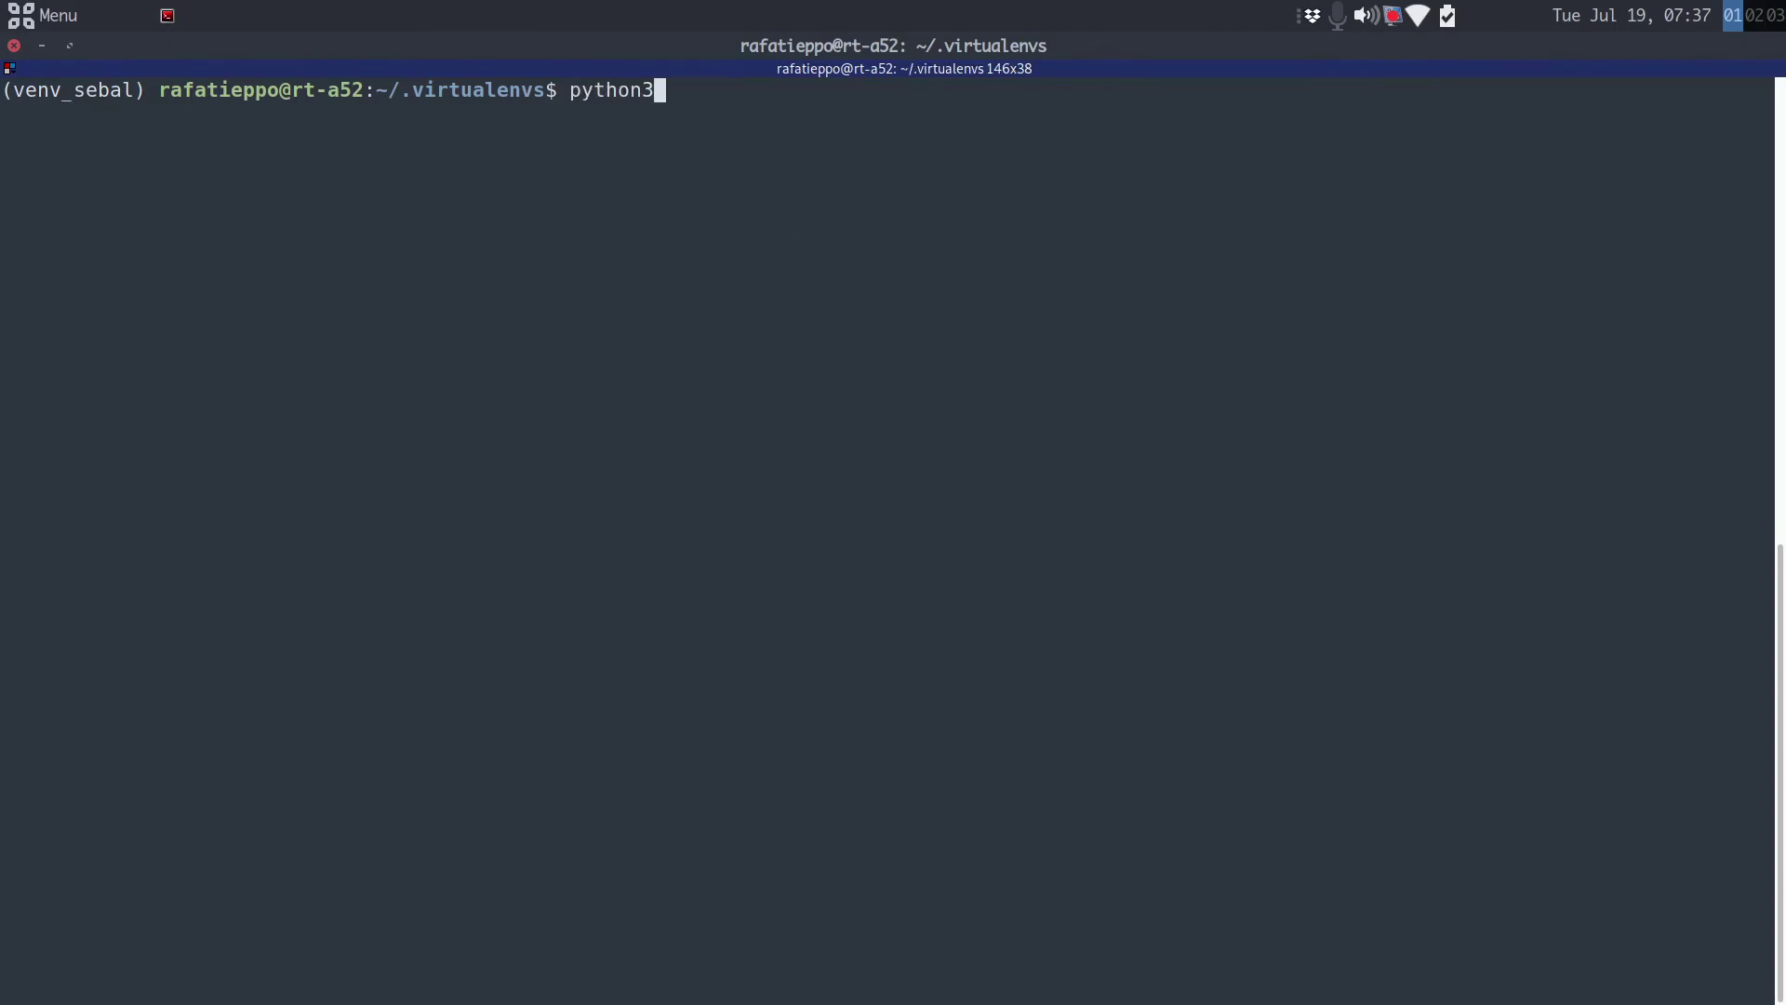
pyautogui.press('Return')
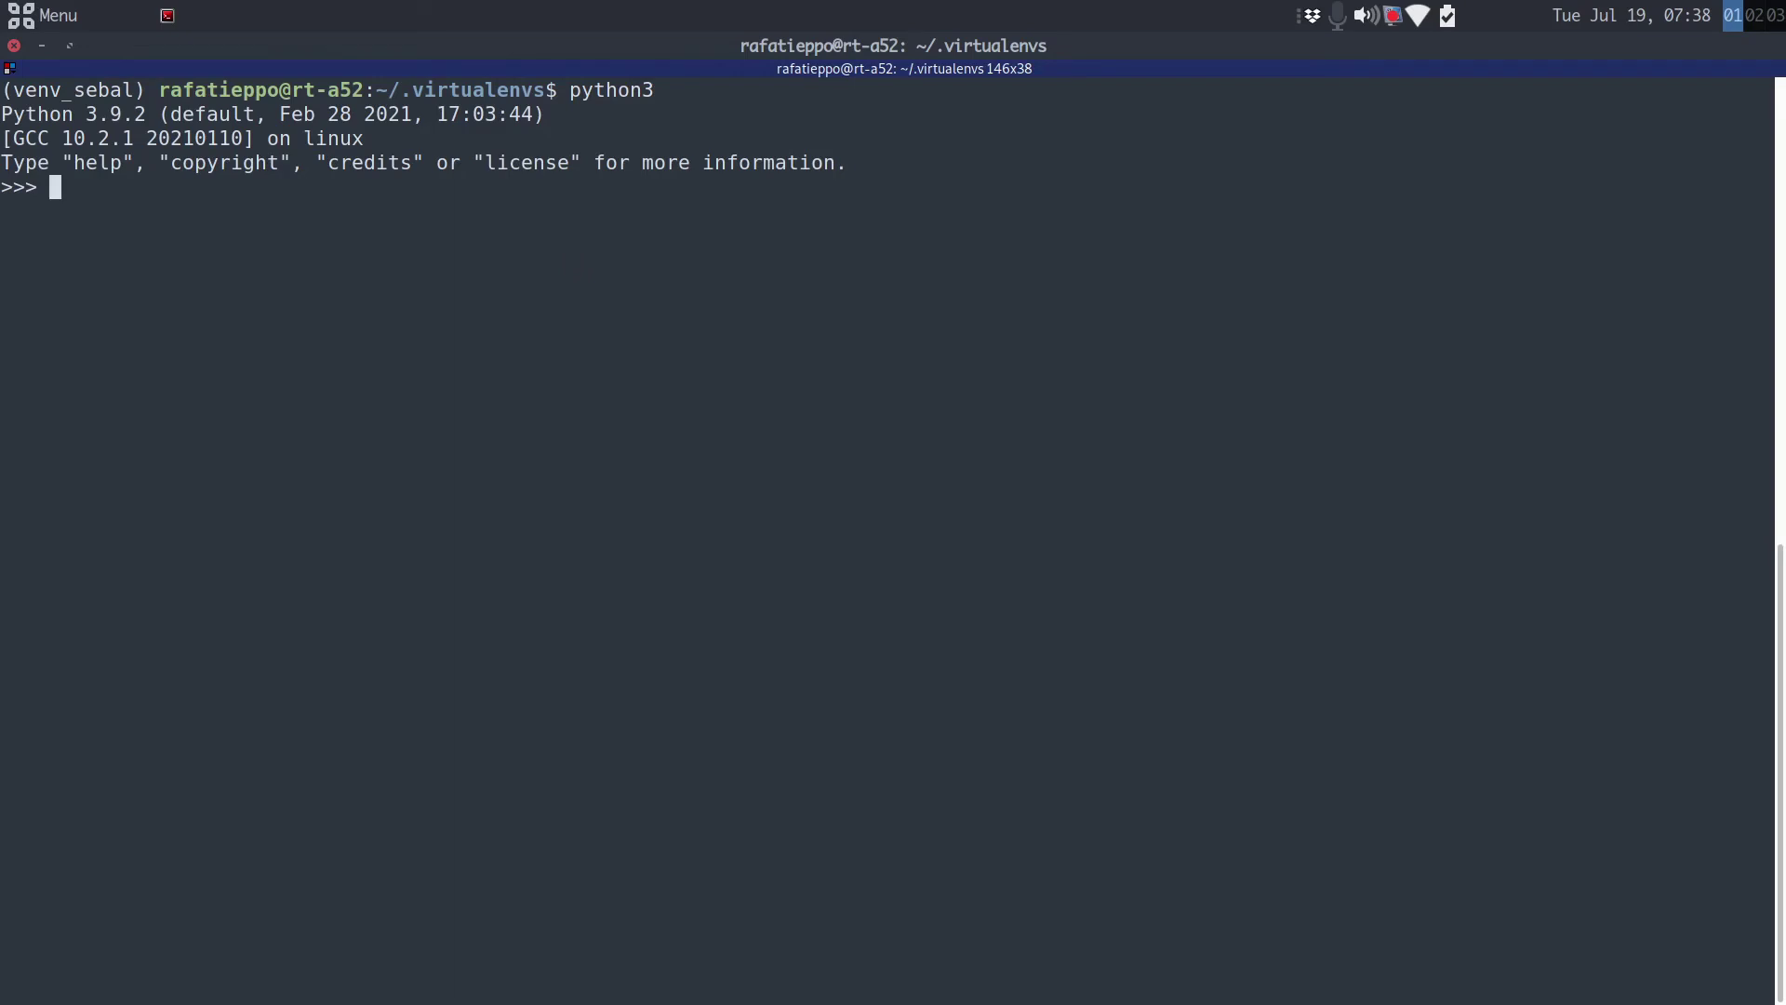
# Test 'from grass_session import session' in Python, then quit() back to the (venv_sebal) prompt.
pyautogui.write('from grass_ses')
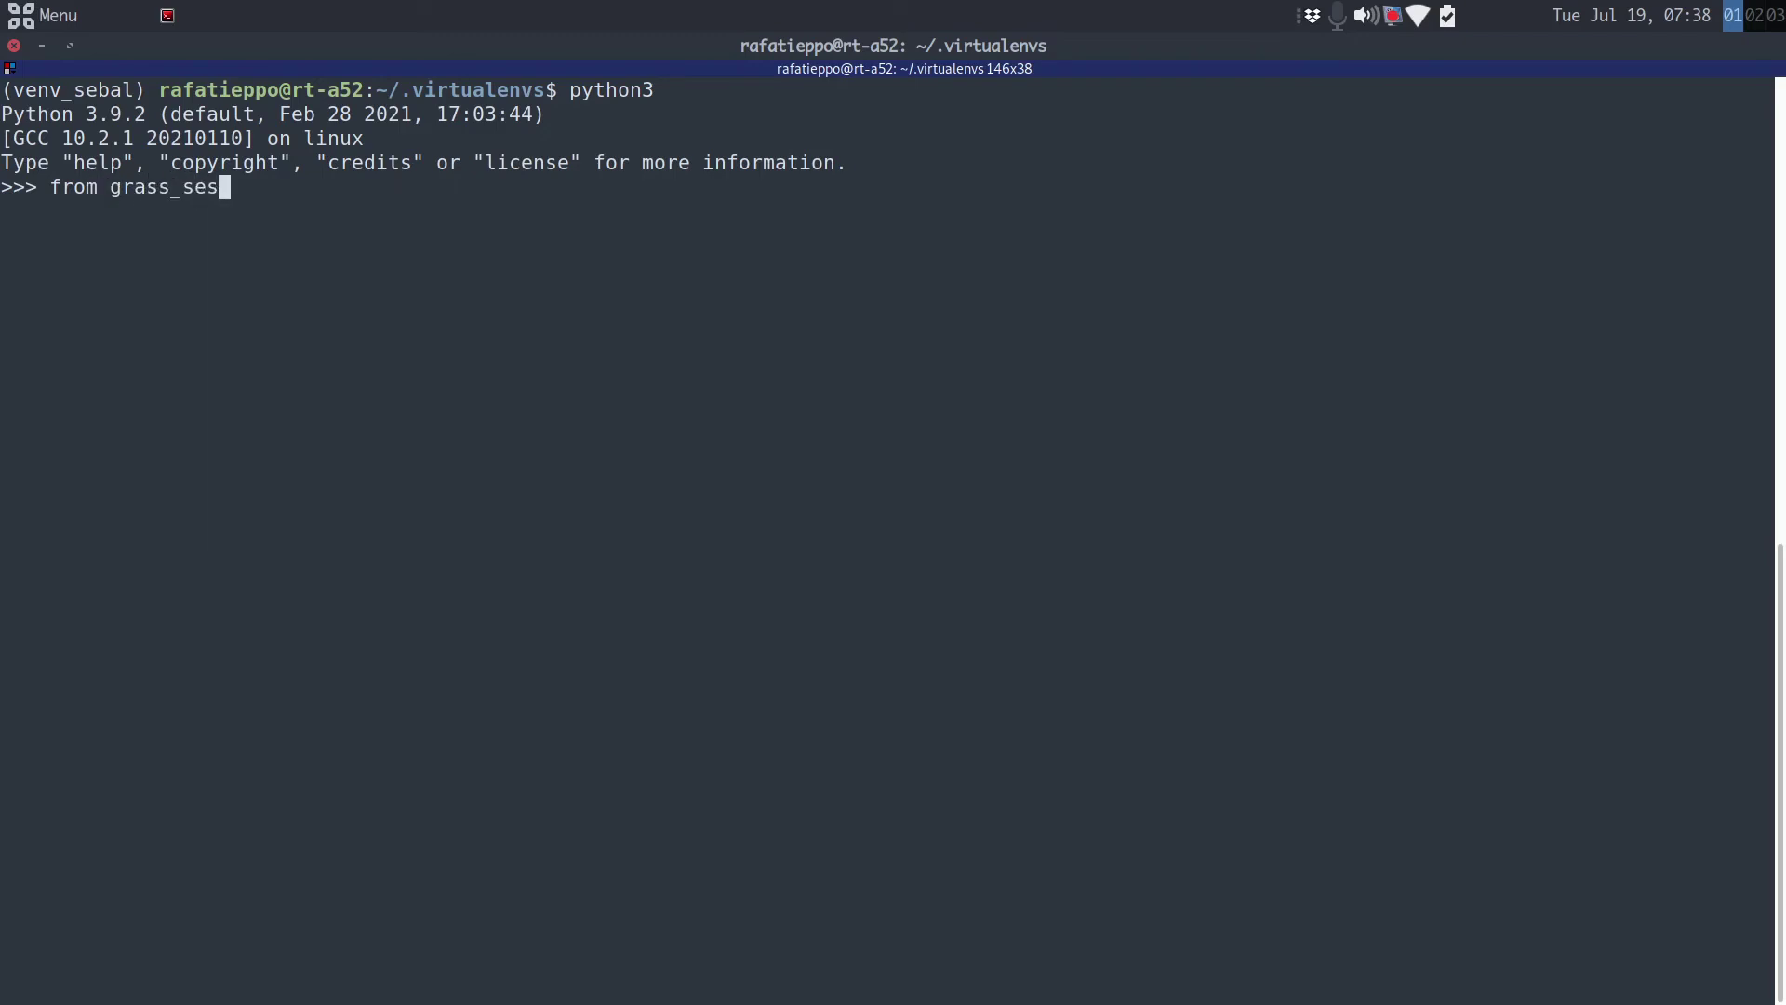
pyautogui.write('sion import session')
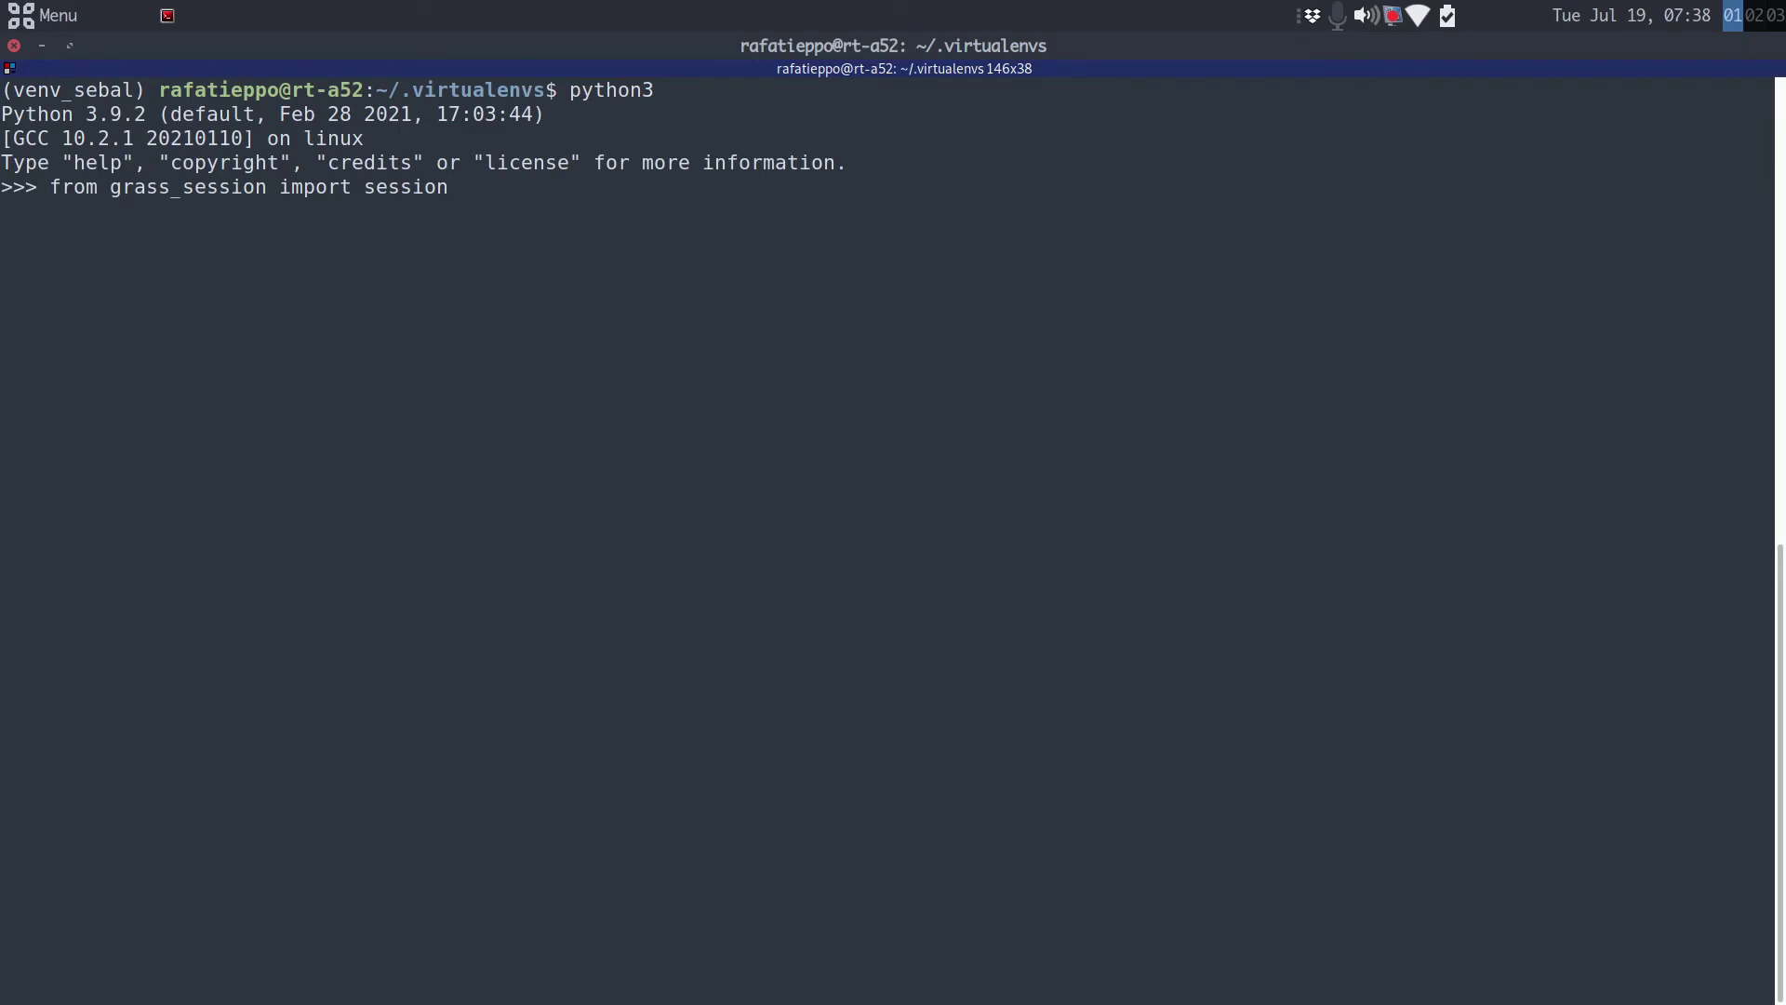
pyautogui.press('Return')
pyautogui.write('quit()')
pyautogui.press('Return')
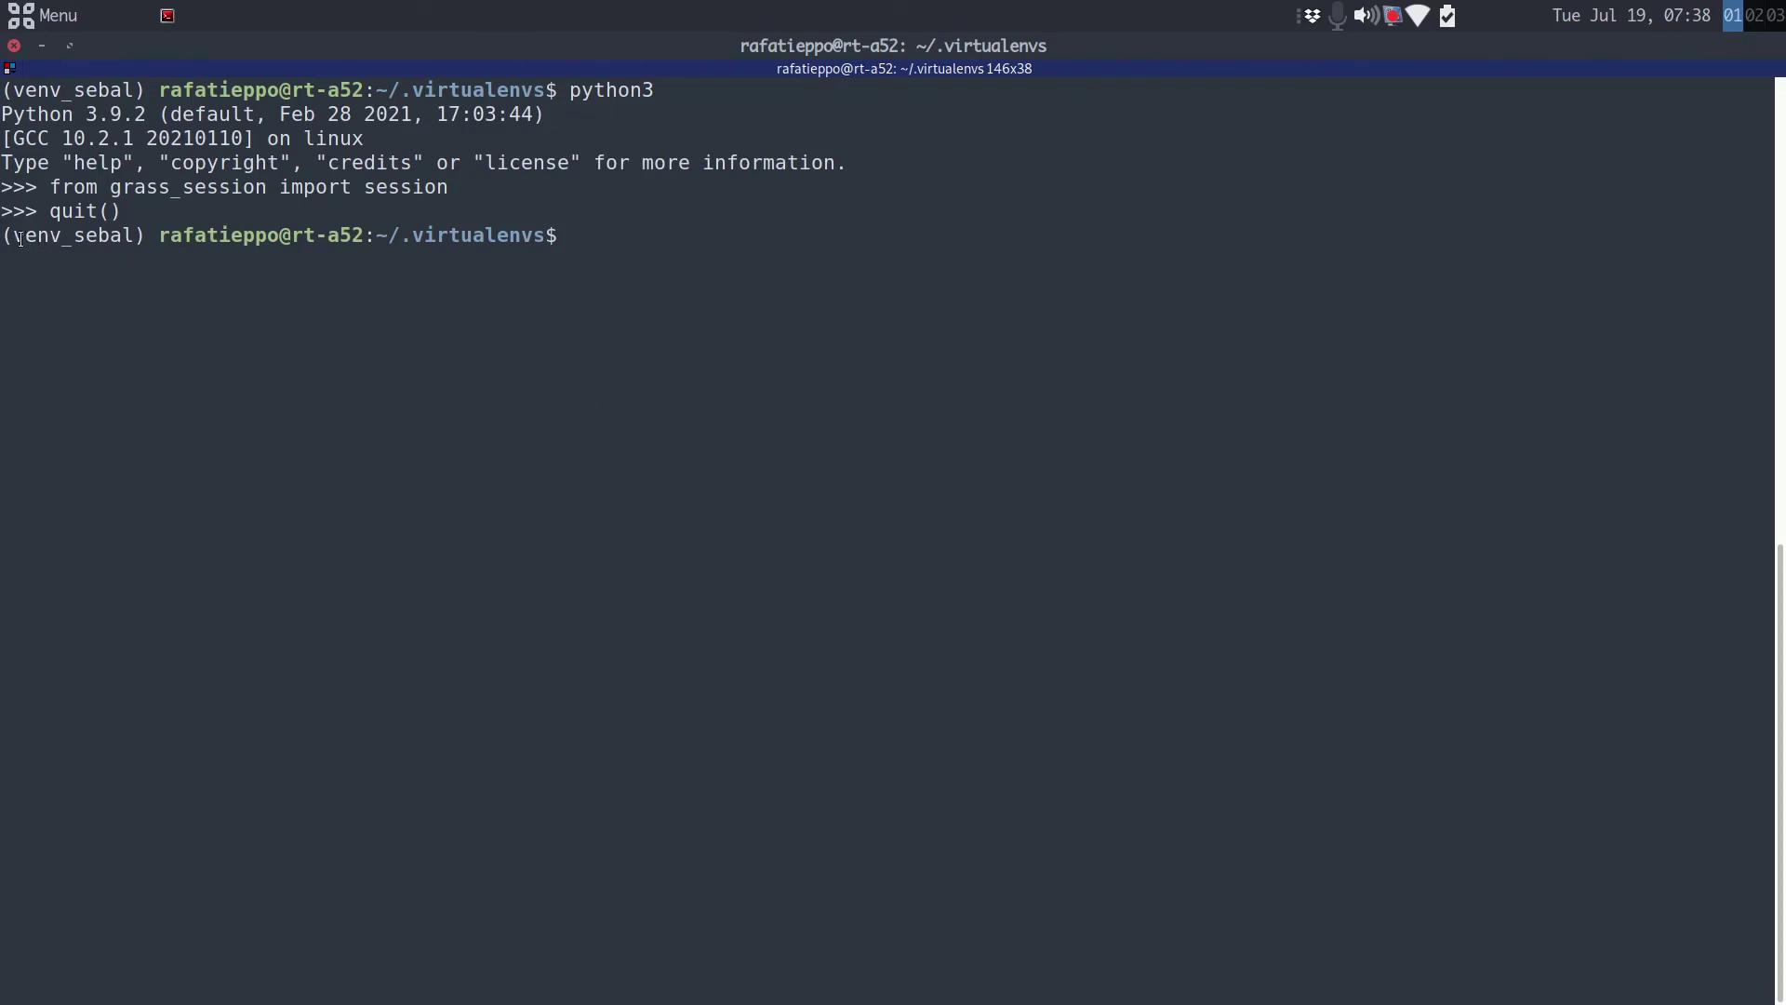
pyautogui.moveTo(5, 236); pyautogui.dragTo(155, 230)
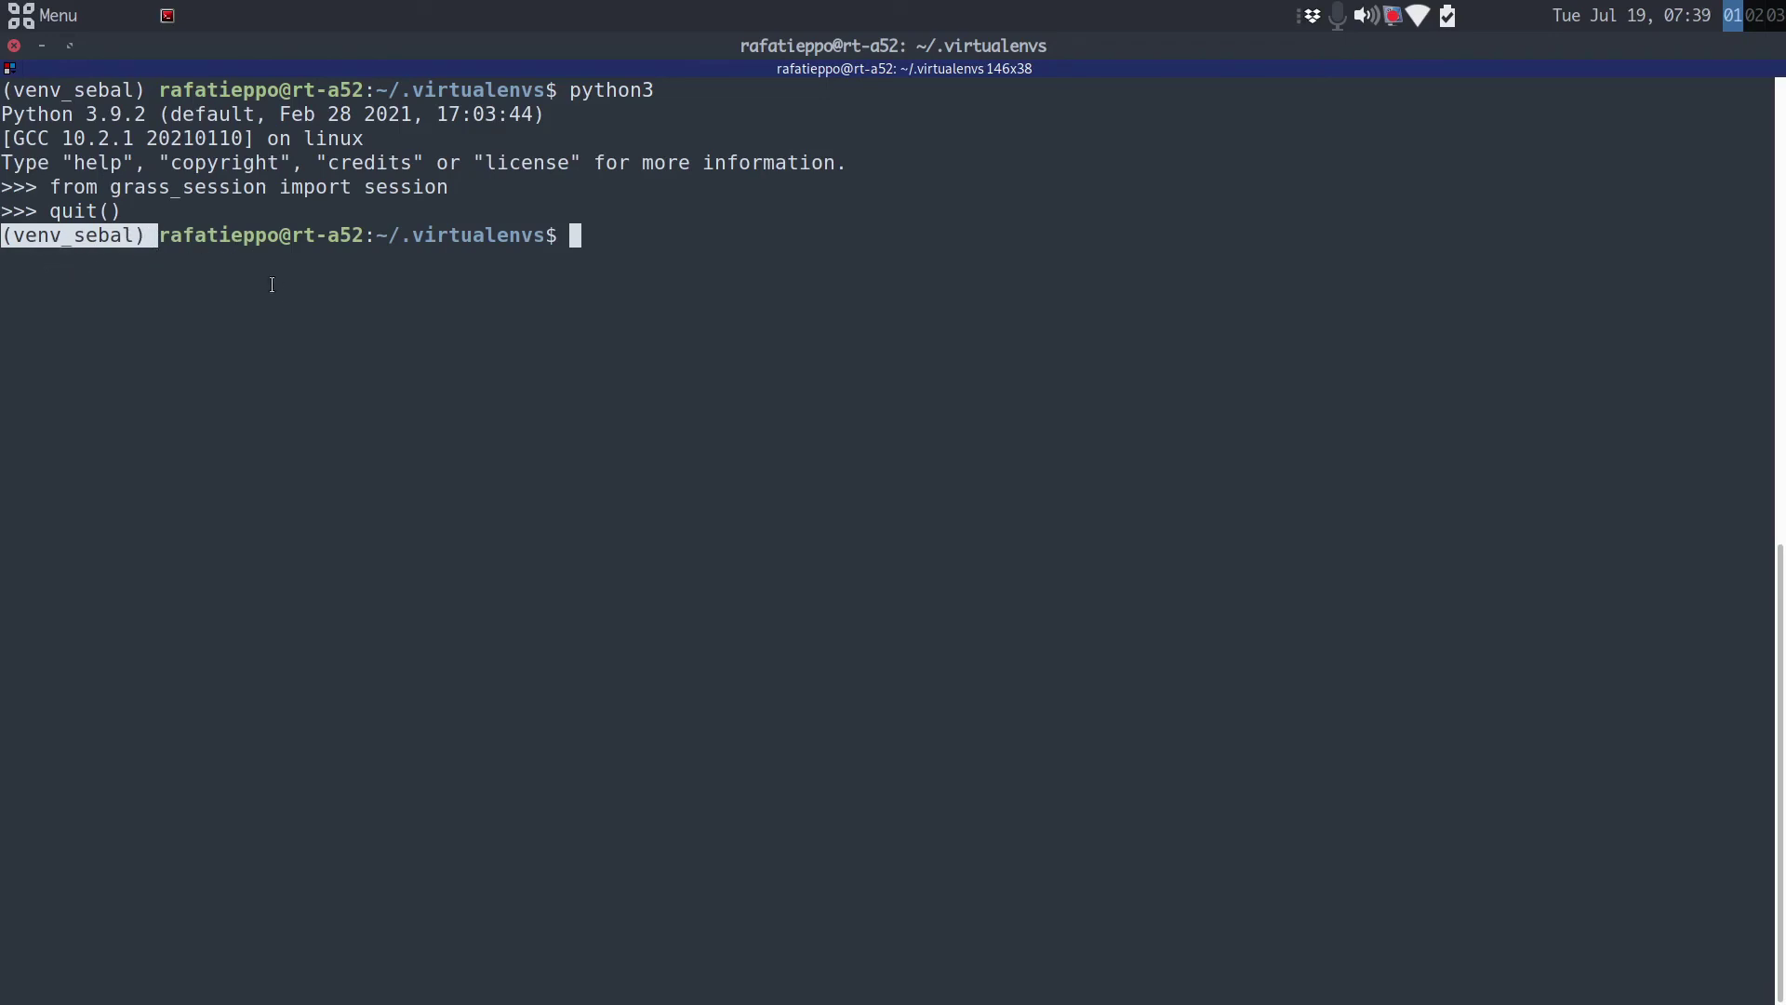
# Change directory to /media/.../hd_back/sebal_tutorial using Tab completion.
pyautogui.click(400, 275)
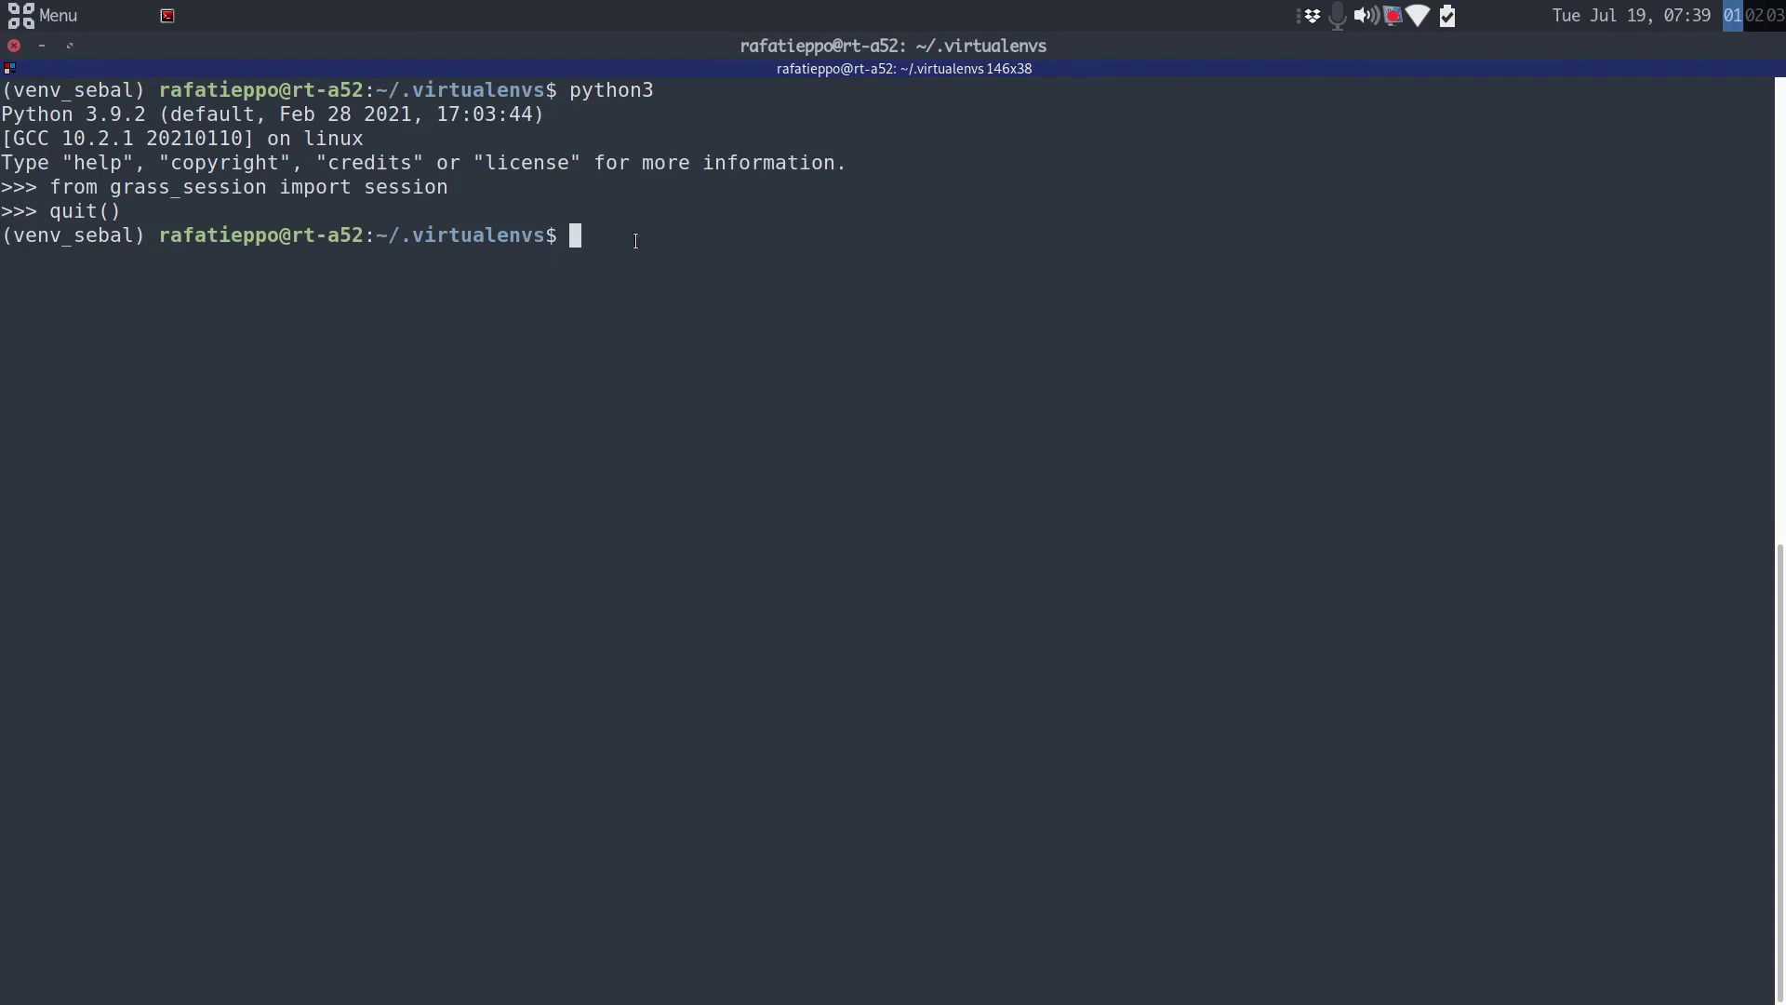
pyautogui.write('cd /me')
pyautogui.press('Tab')
pyautogui.press('Tab')
pyautogui.press('Tab')
pyautogui.write('ra')
pyautogui.press('Tab')
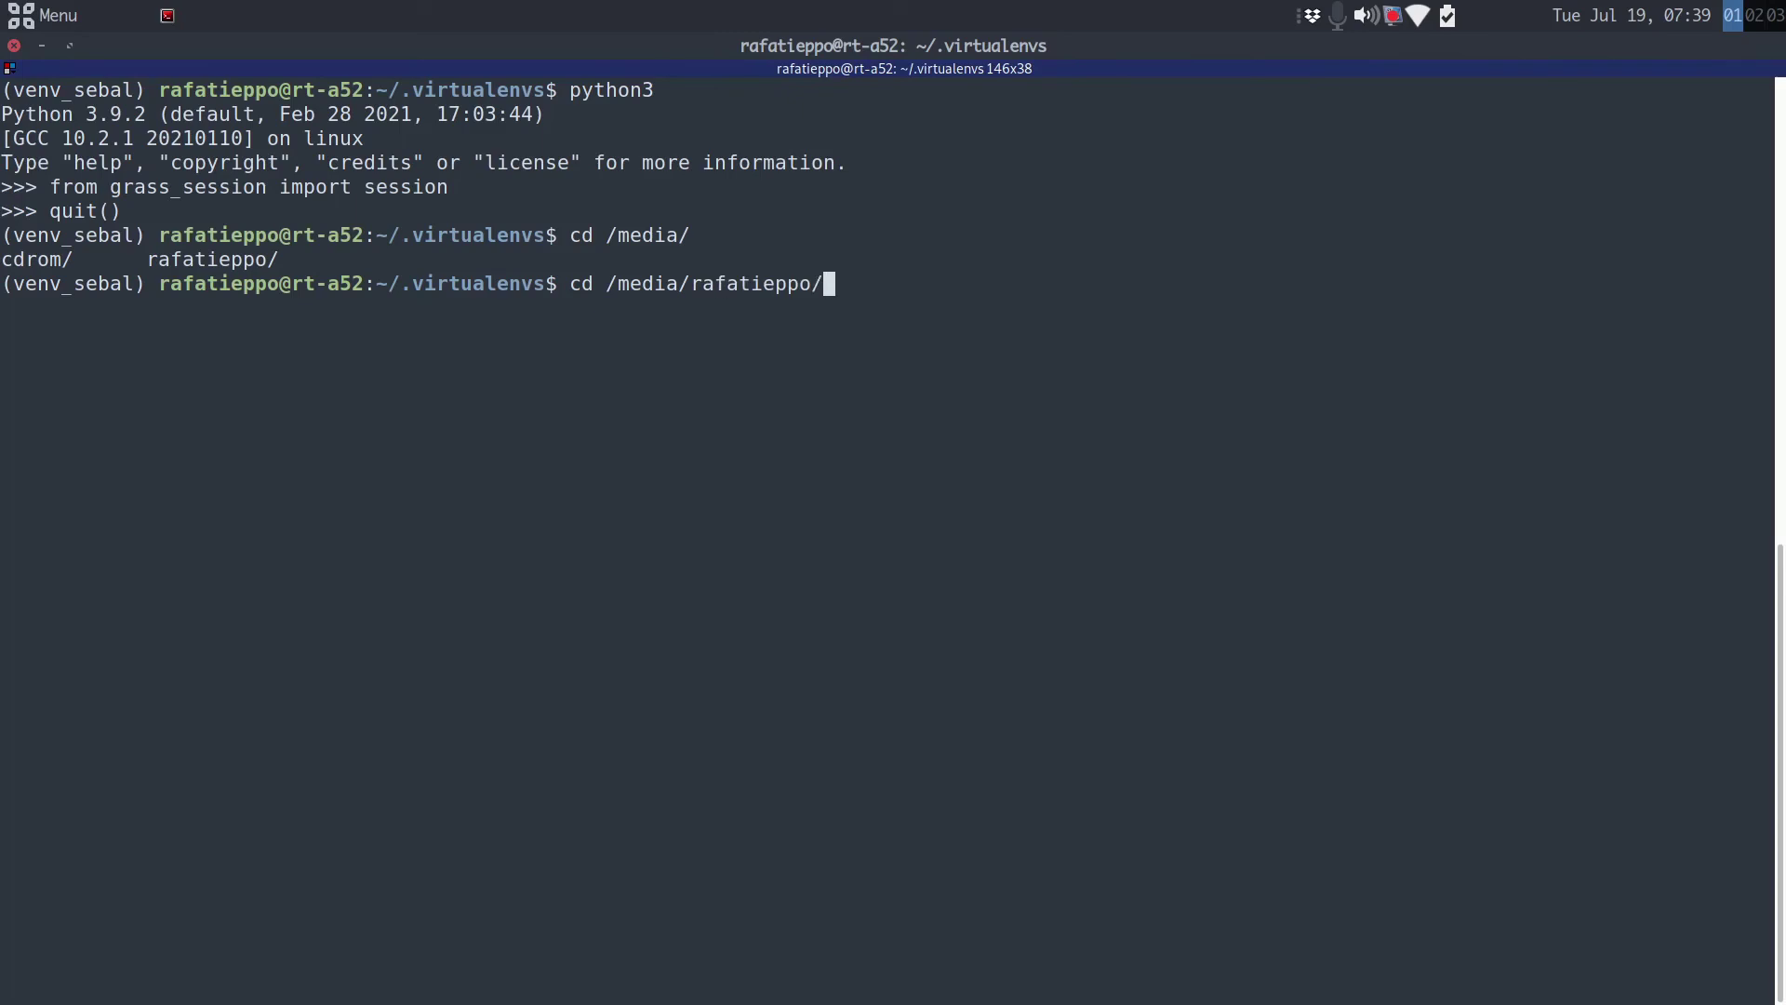
pyautogui.write('hd')
pyautogui.press('Tab')
pyautogui.write('sebal')
pyautogui.press('Tab')
pyautogui.press('Return')
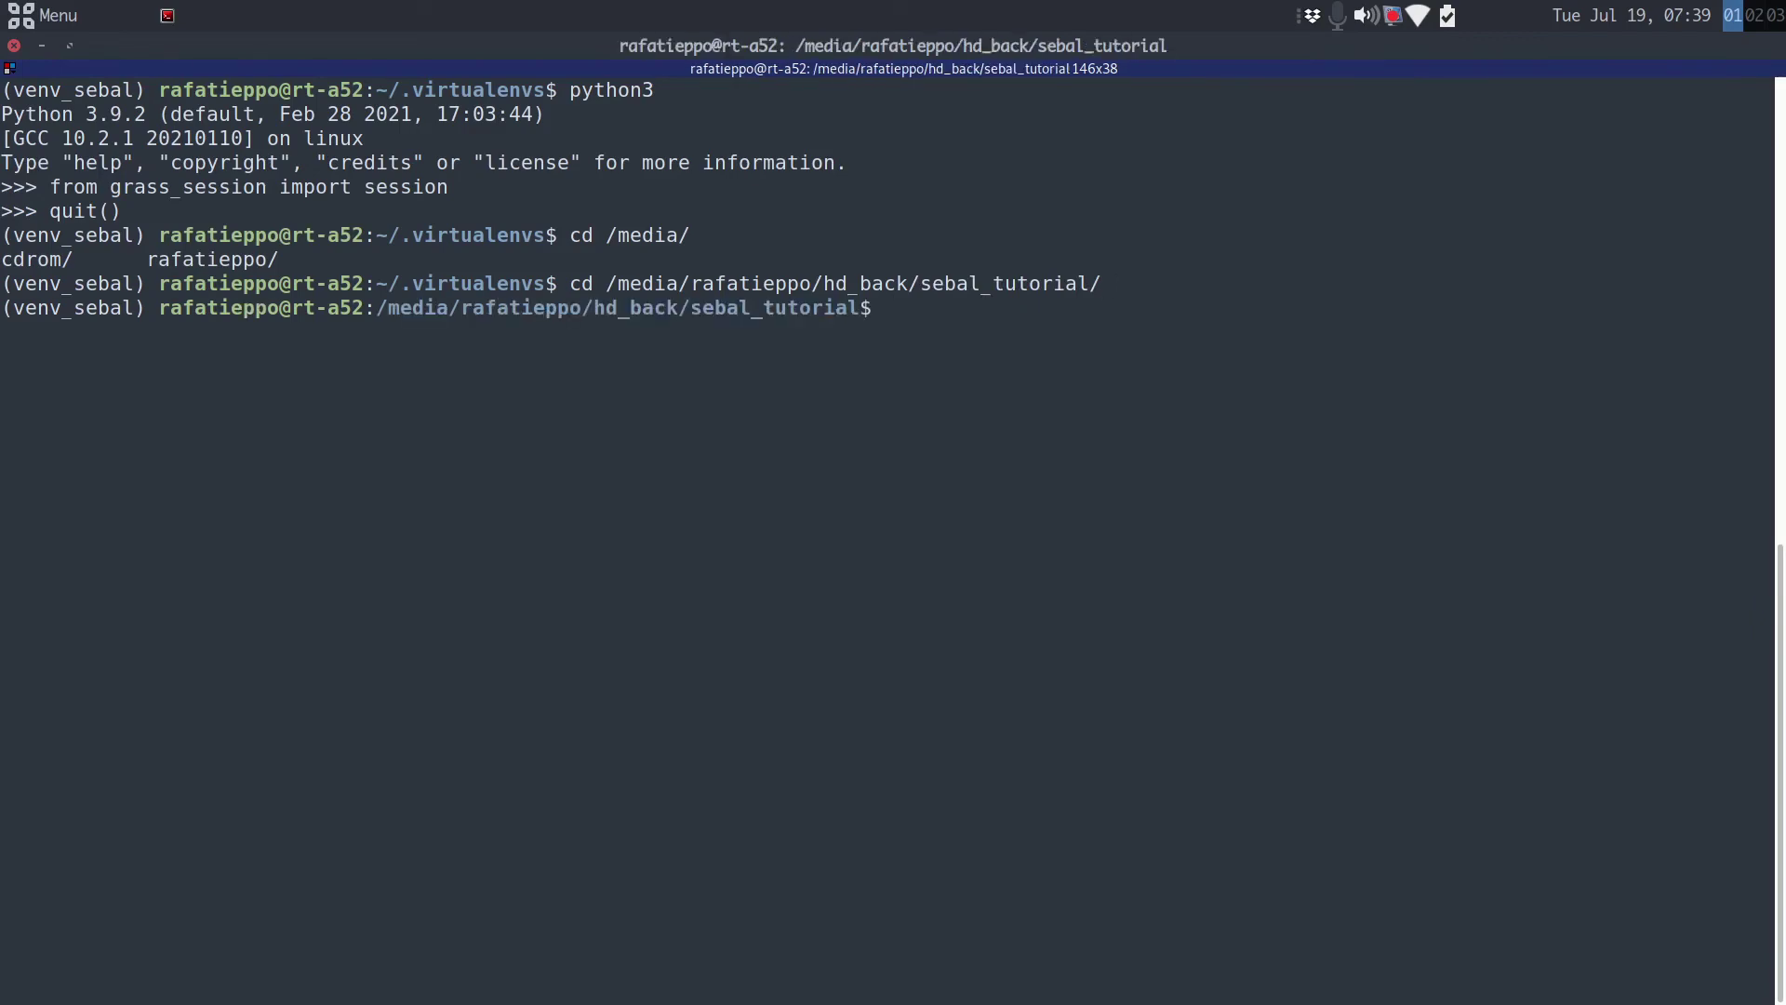
# Clear the screen and list the sebal_tutorial files with ll, spotting sebal_v10.py.
pyautogui.hotkey('ctrl', 'l')
pyautogui.write('ll')
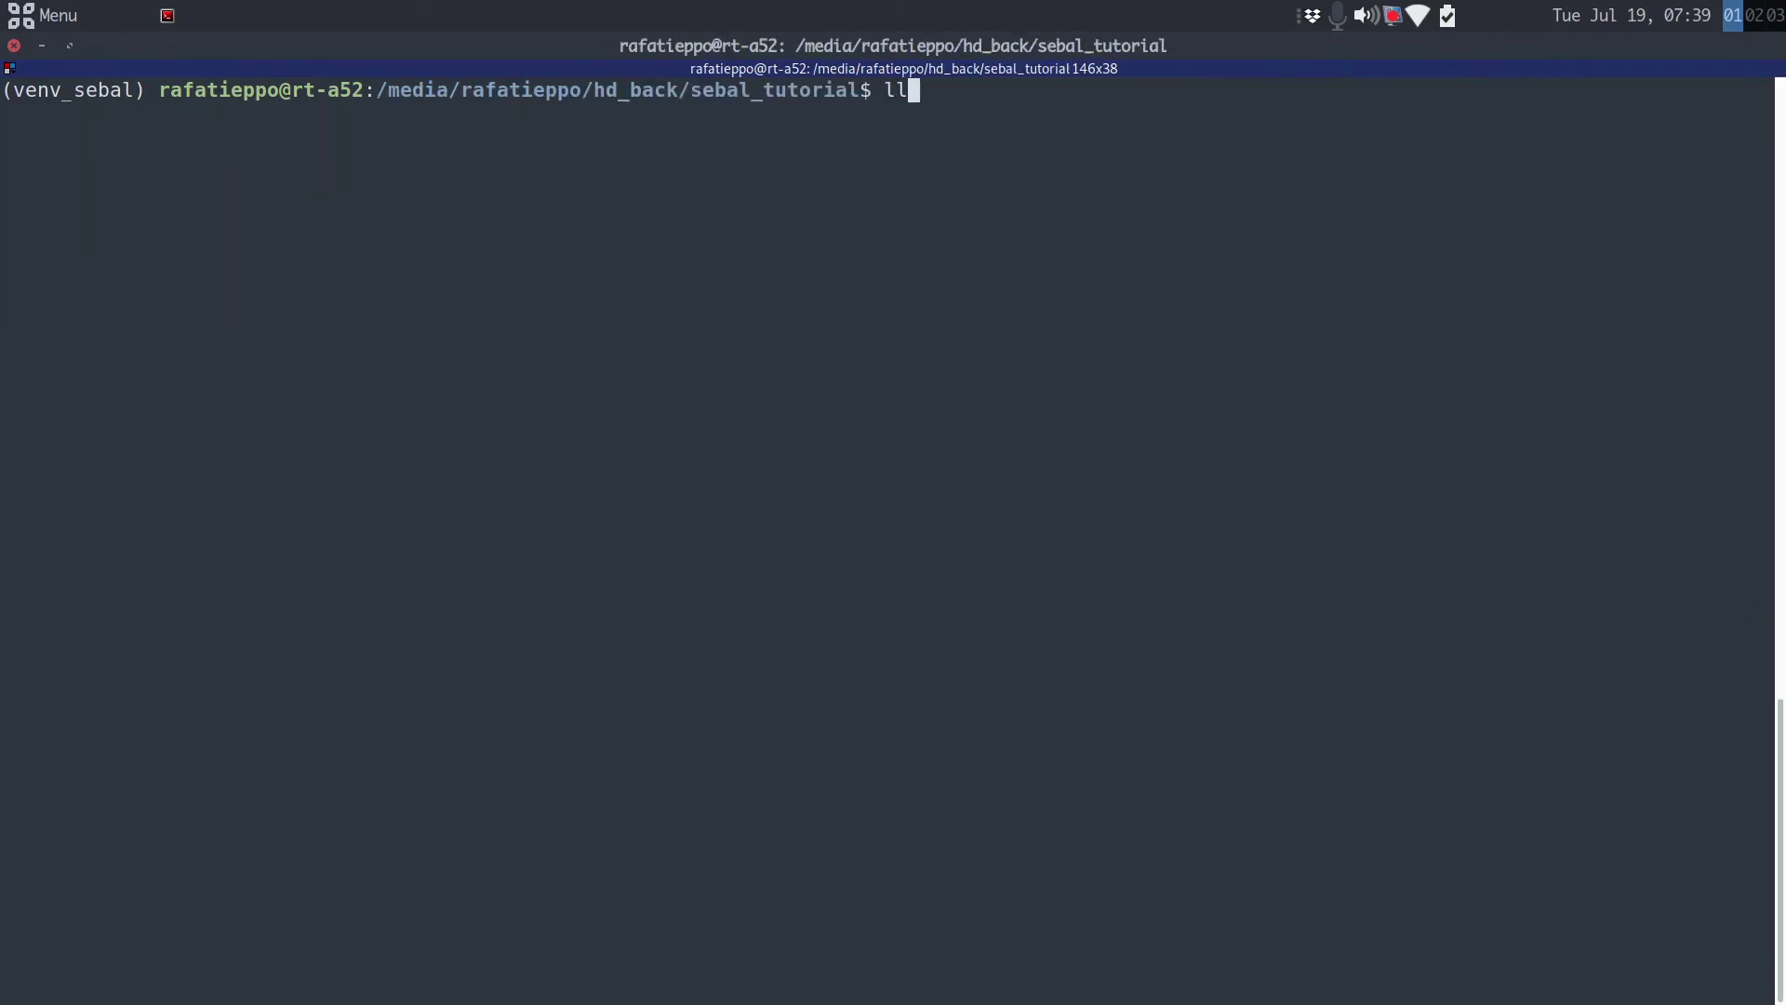
pyautogui.press('Return')
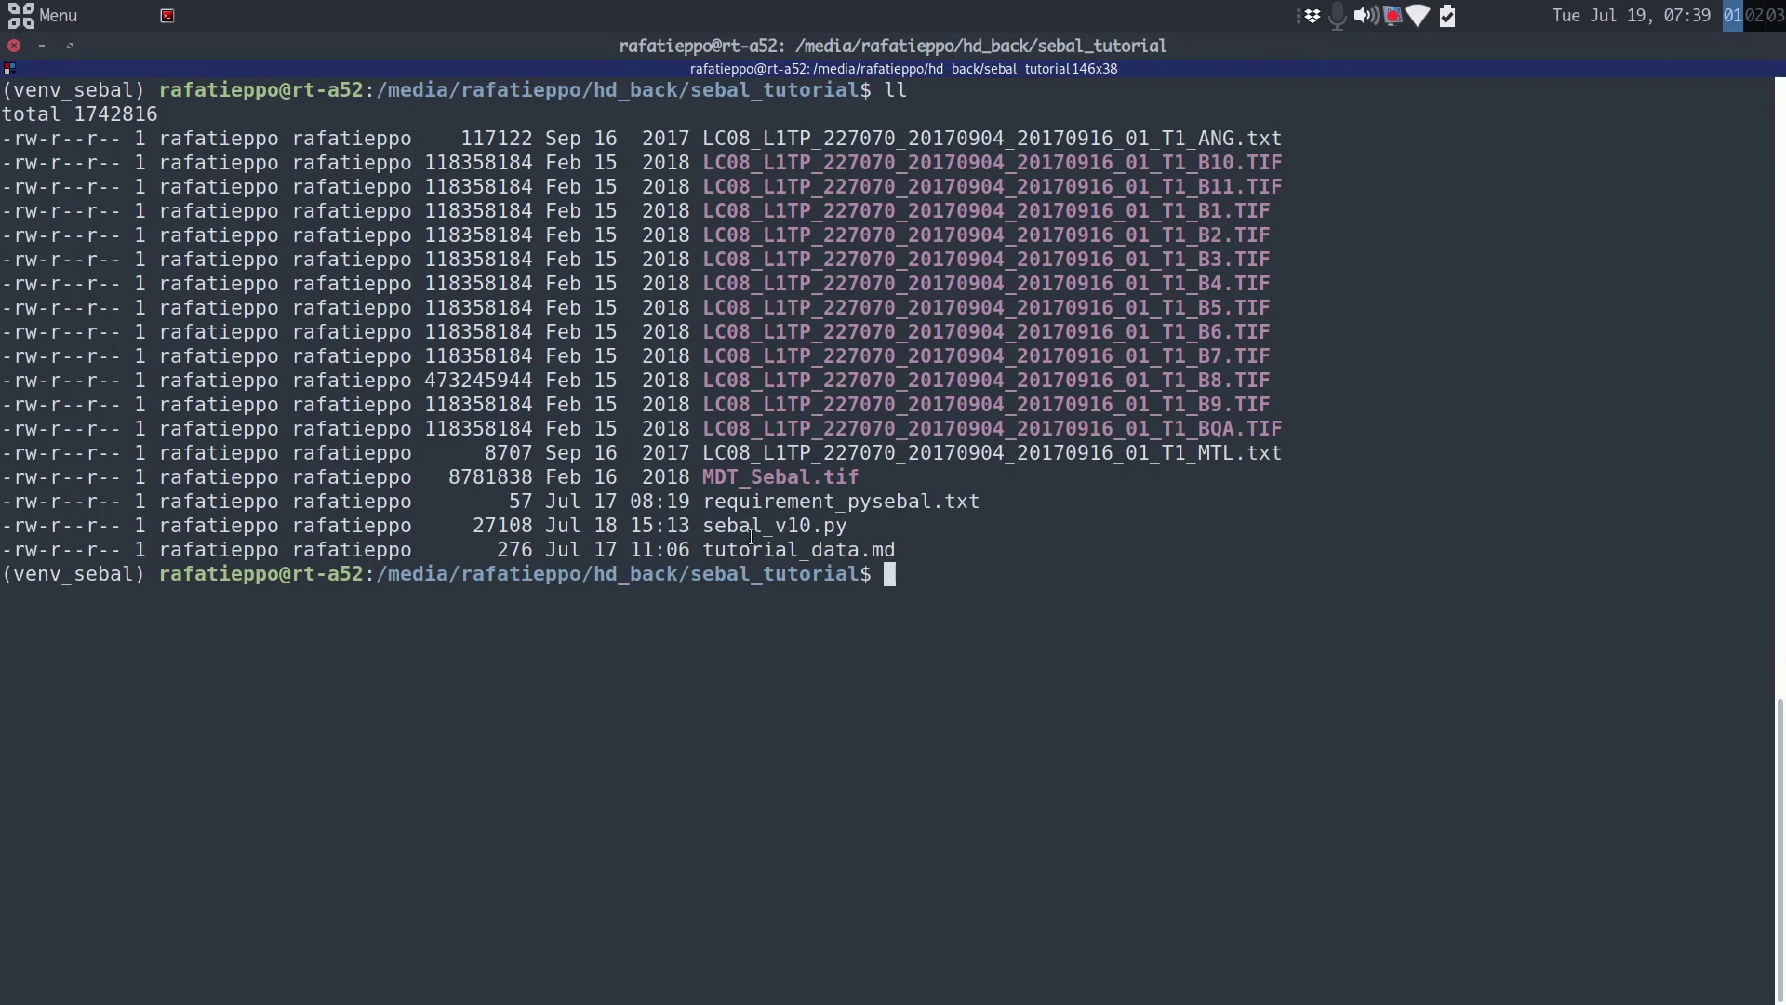
pyautogui.moveTo(703, 525); pyautogui.dragTo(846, 525)
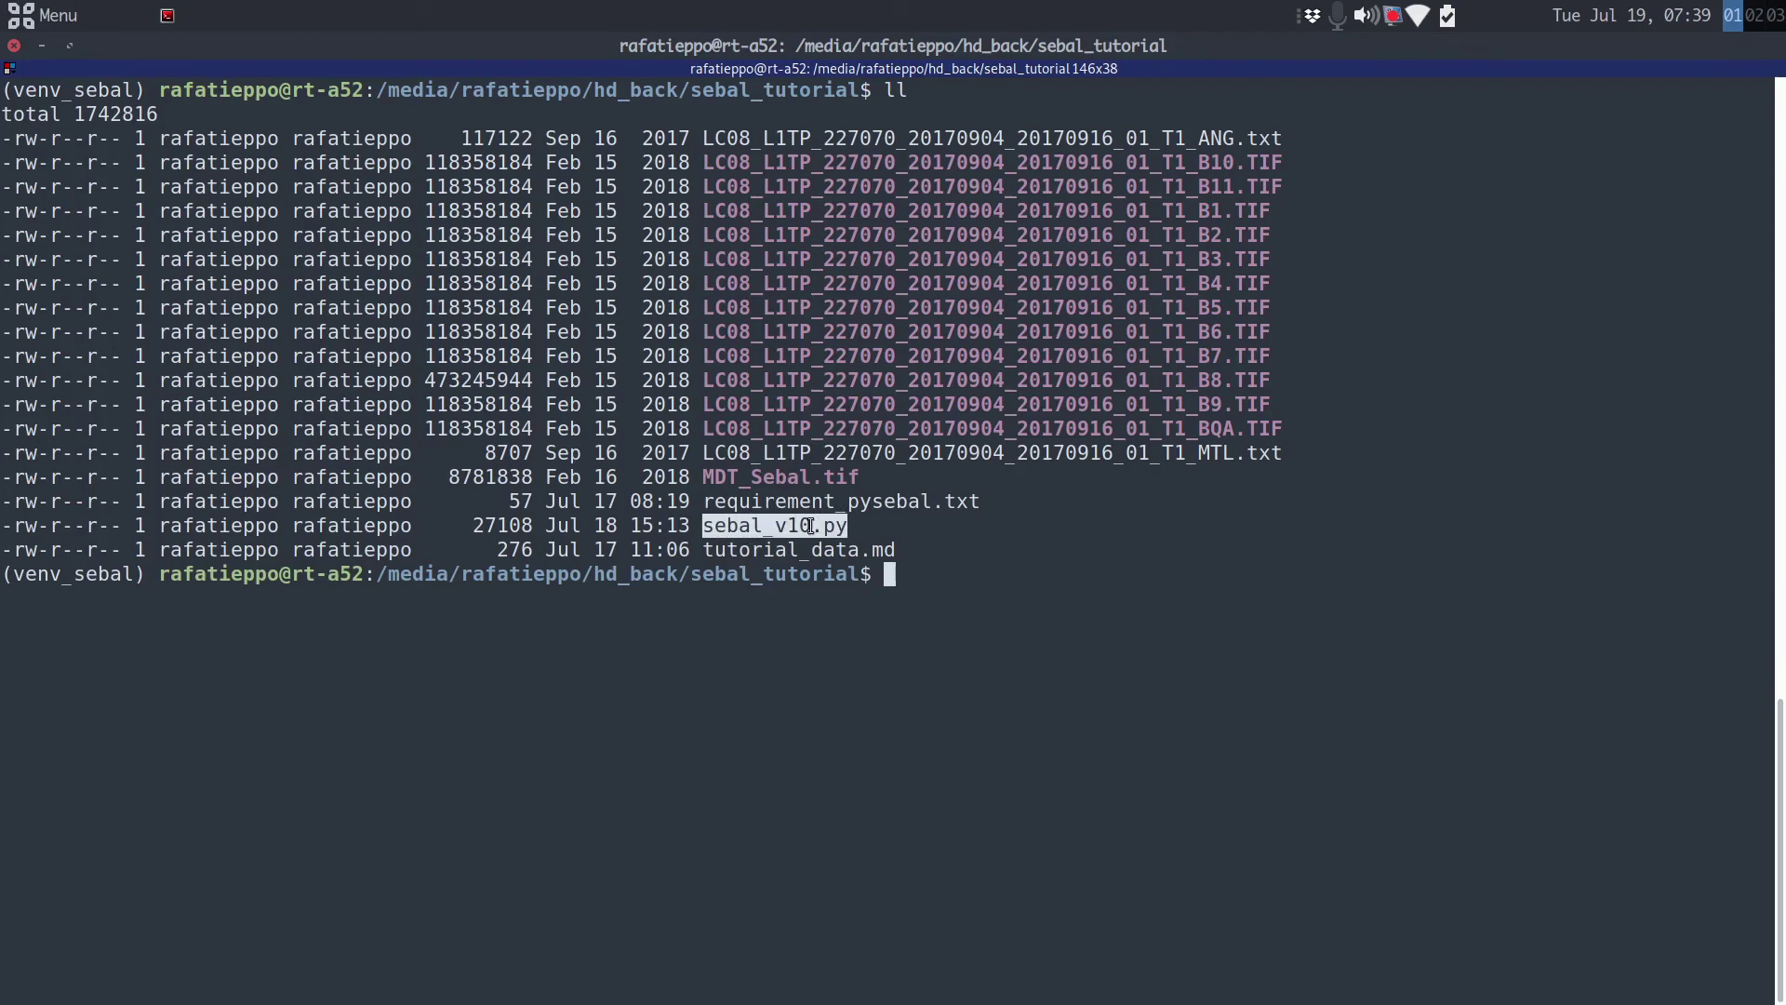
pyautogui.click(946, 584)
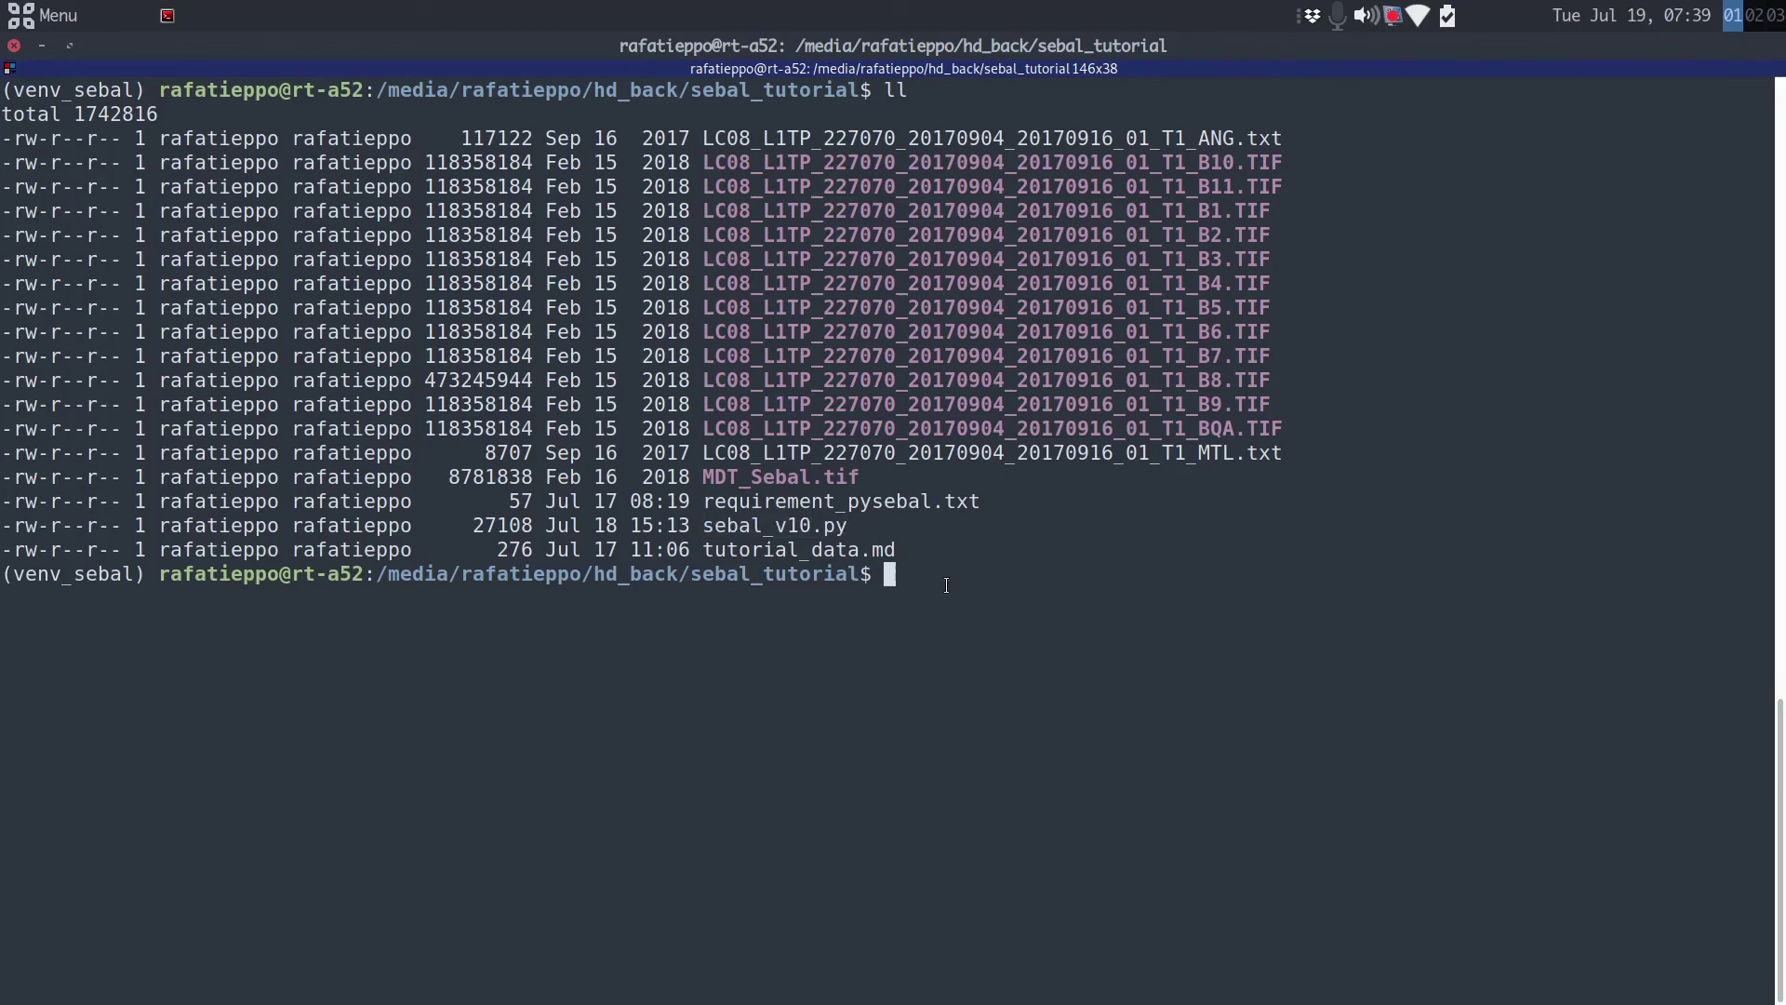